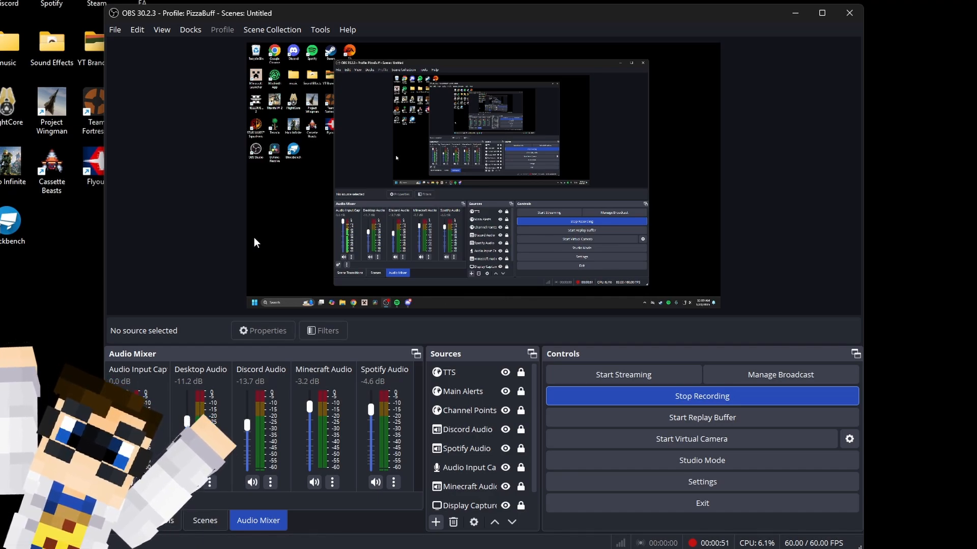
- Show the Chat dock and close it again, and open the Multiple output dock
{"action": "left_click", "coordinate": [198, 29]}
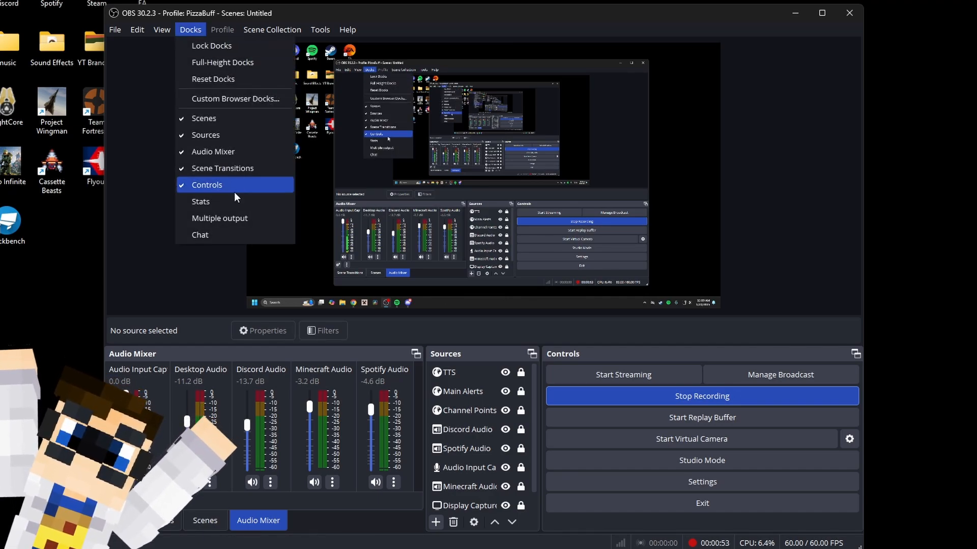
{"action": "left_click", "coordinate": [227, 233]}
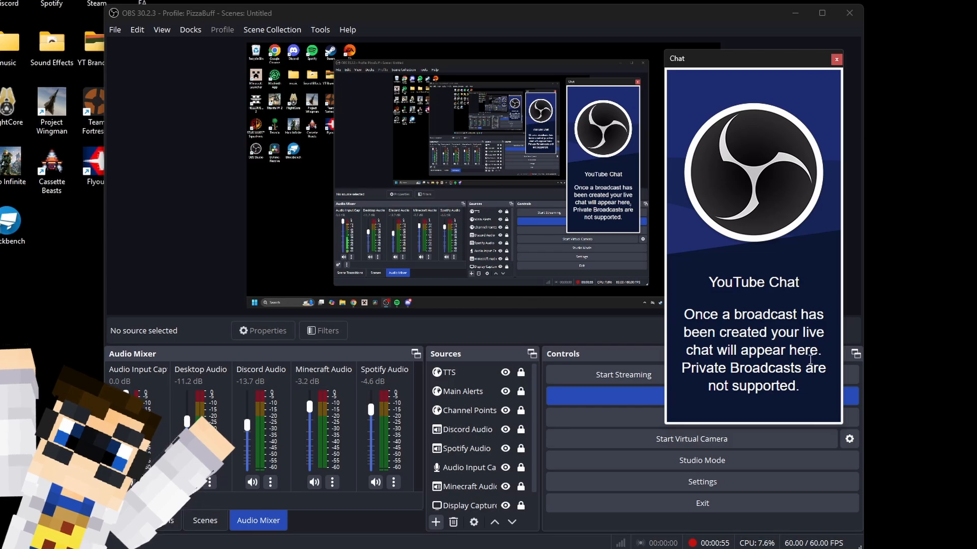
{"action": "left_click", "coordinate": [838, 60]}
{"action": "left_click", "coordinate": [190, 30]}
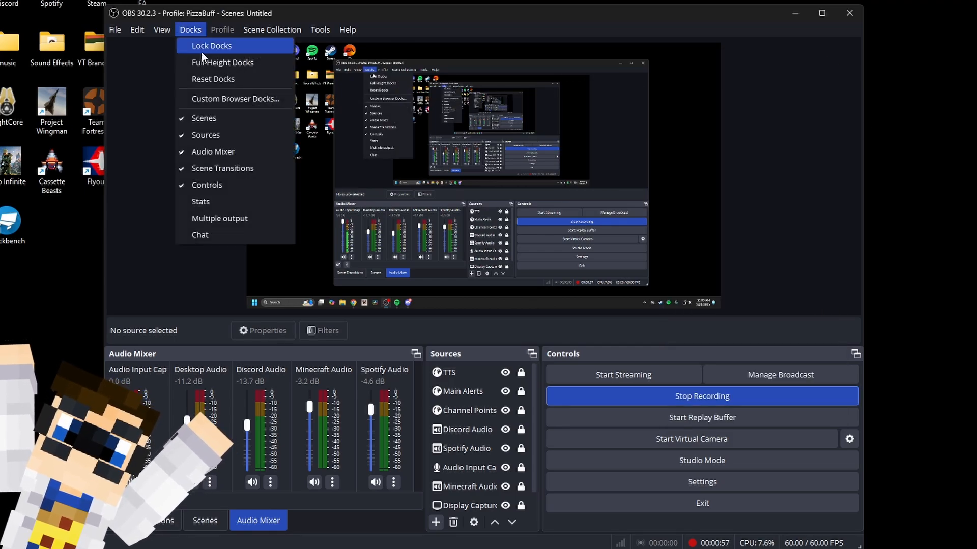
{"action": "left_click", "coordinate": [223, 219]}
{"action": "left_click_drag", "start_coordinate": [201, 115], "coordinate": [307, 118]}
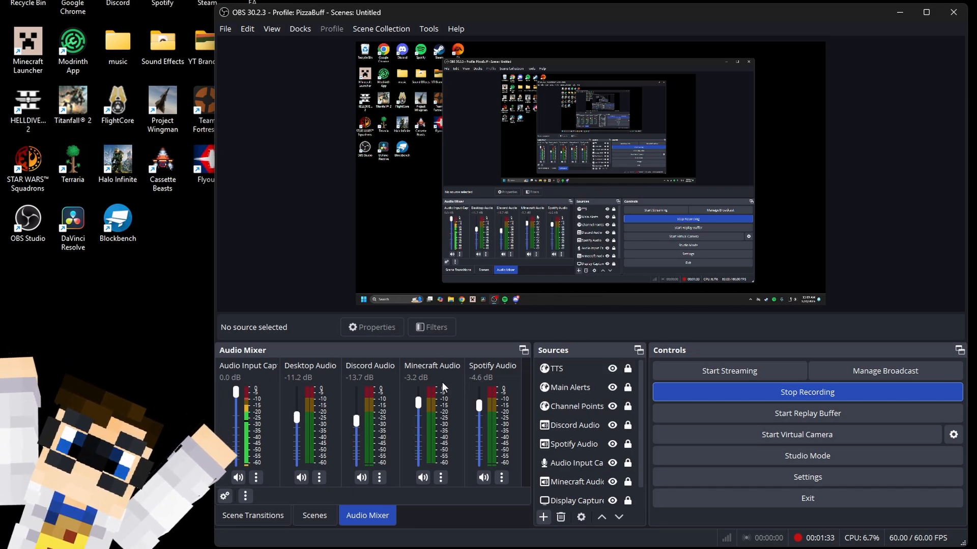
- Open the settings and review the General, Appearance and Stream options
{"action": "left_click", "coordinate": [226, 29]}
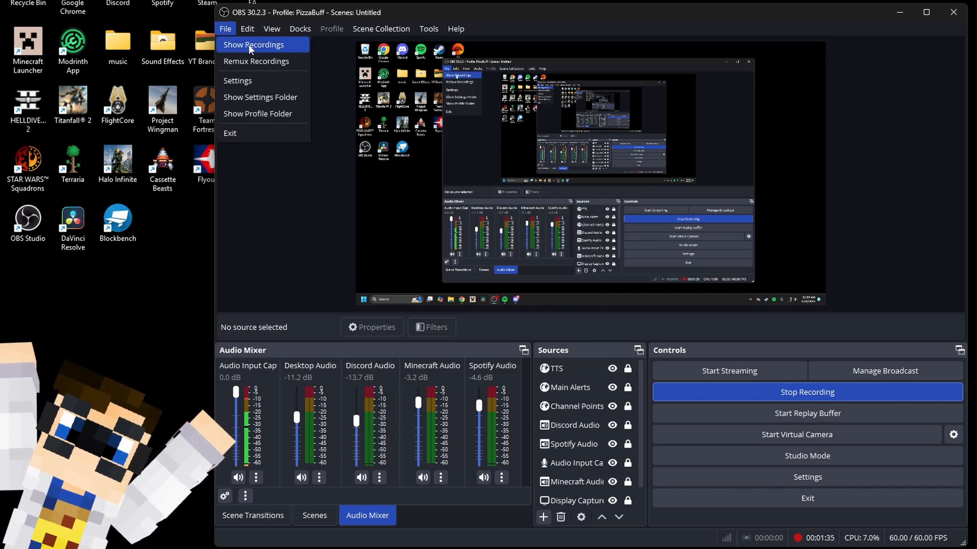
{"action": "left_click", "coordinate": [257, 79]}
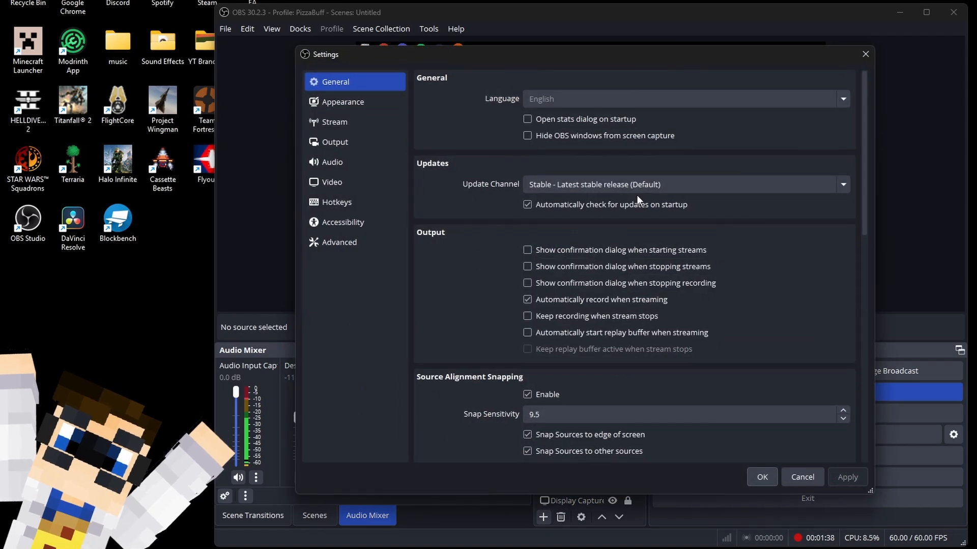
{"action": "scroll", "coordinate": [637, 194], "scroll_direction": "down", "scroll_amount": 8}
{"action": "scroll", "coordinate": [632, 198], "scroll_direction": "up", "scroll_amount": 4}
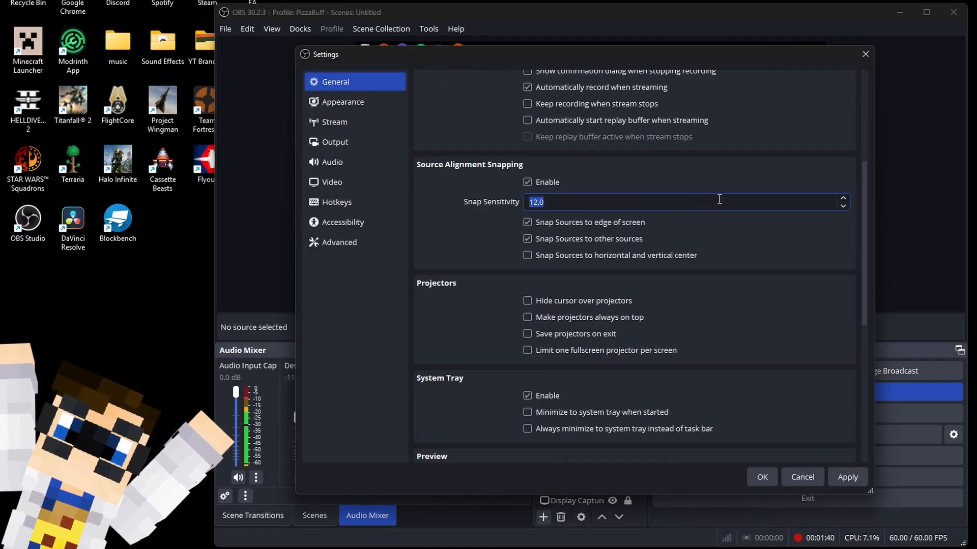
{"action": "scroll", "coordinate": [702, 207], "scroll_direction": "down", "scroll_amount": 1}
{"action": "scroll", "coordinate": [778, 173], "scroll_direction": "up", "scroll_amount": 5}
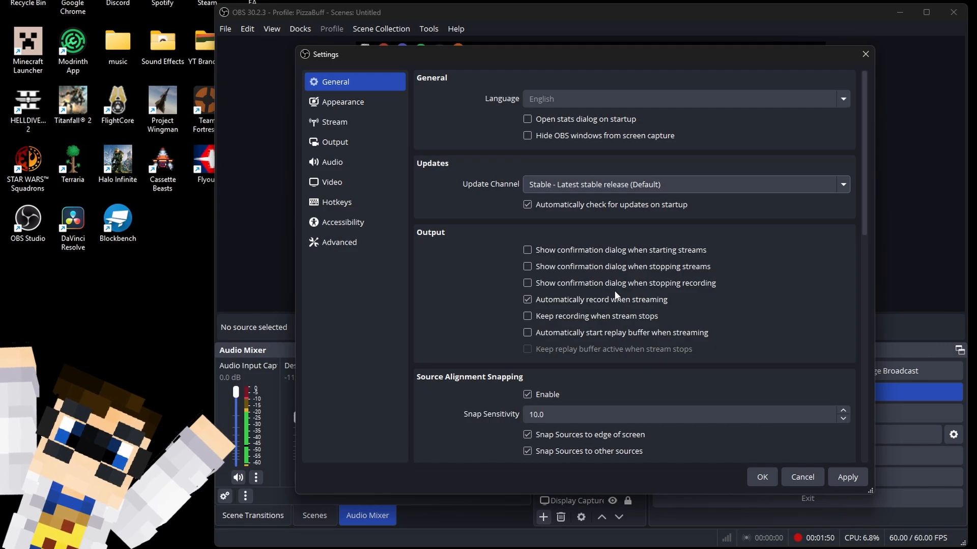
{"action": "left_click", "coordinate": [339, 103]}
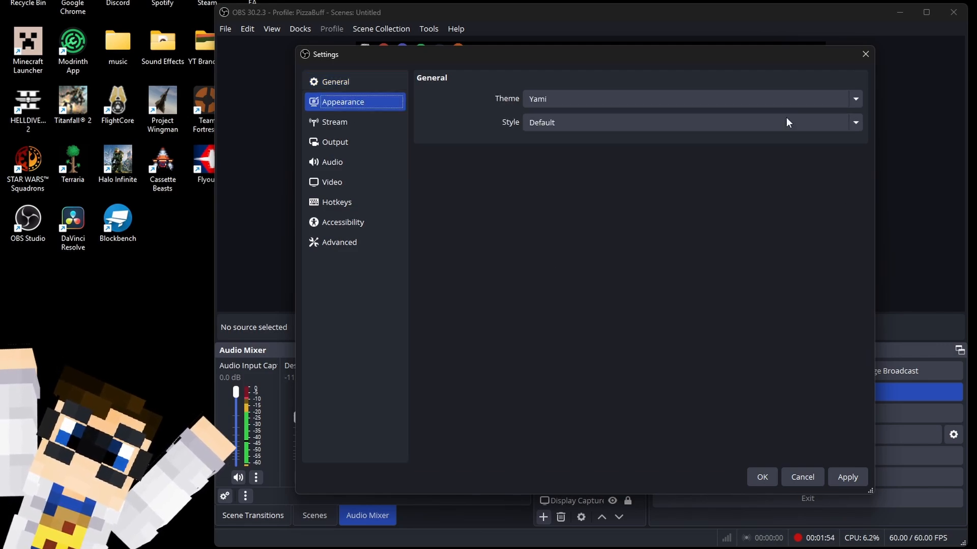
{"action": "left_click", "coordinate": [387, 127]}
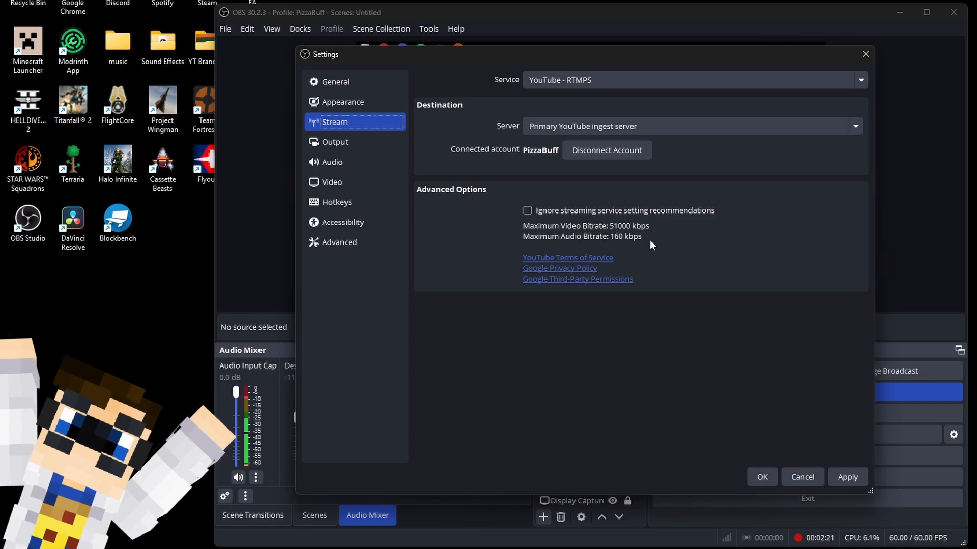
- Examine the streaming output's encoder settings, including the rate control choices, bitrate and CPU usage presets
{"action": "left_click", "coordinate": [319, 151]}
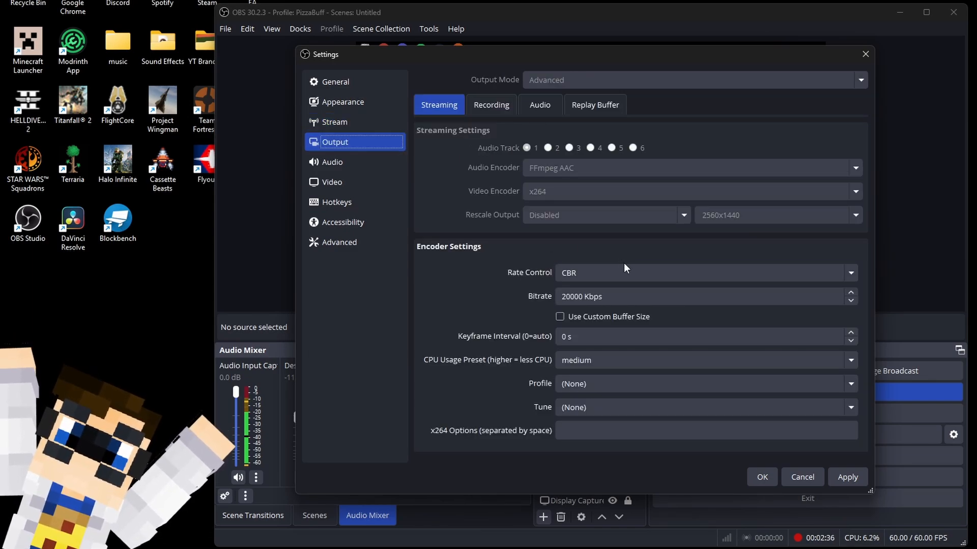
{"action": "left_click", "coordinate": [627, 269]}
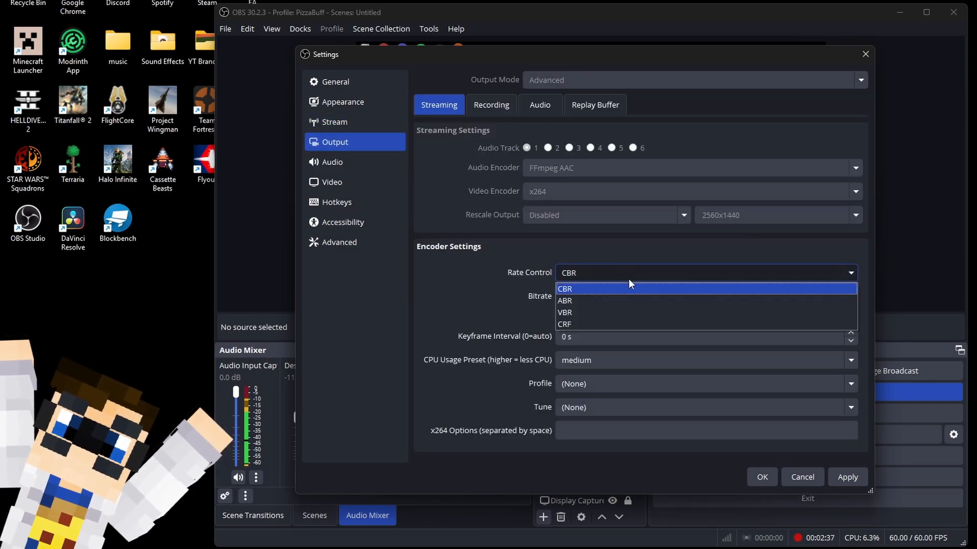
{"action": "left_click", "coordinate": [589, 268]}
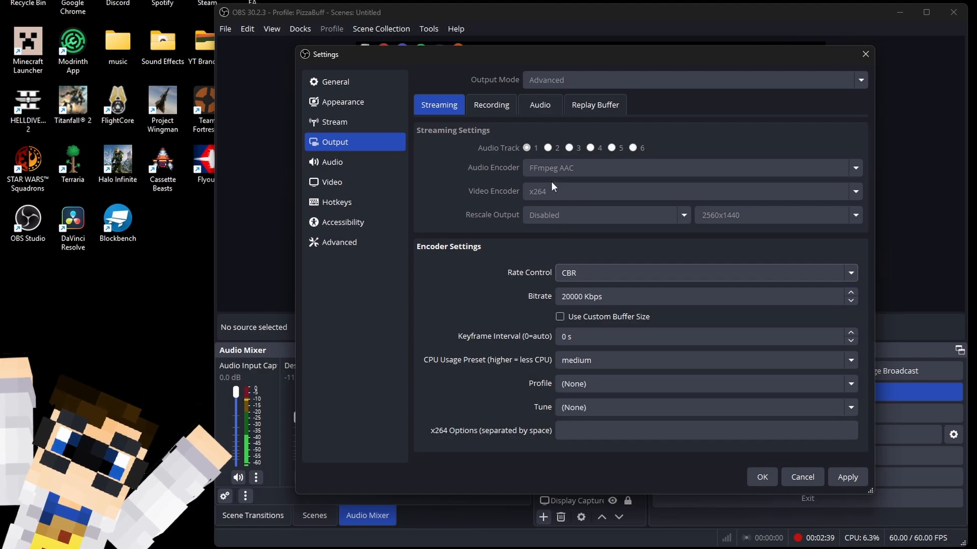
{"action": "left_click", "coordinate": [576, 297]}
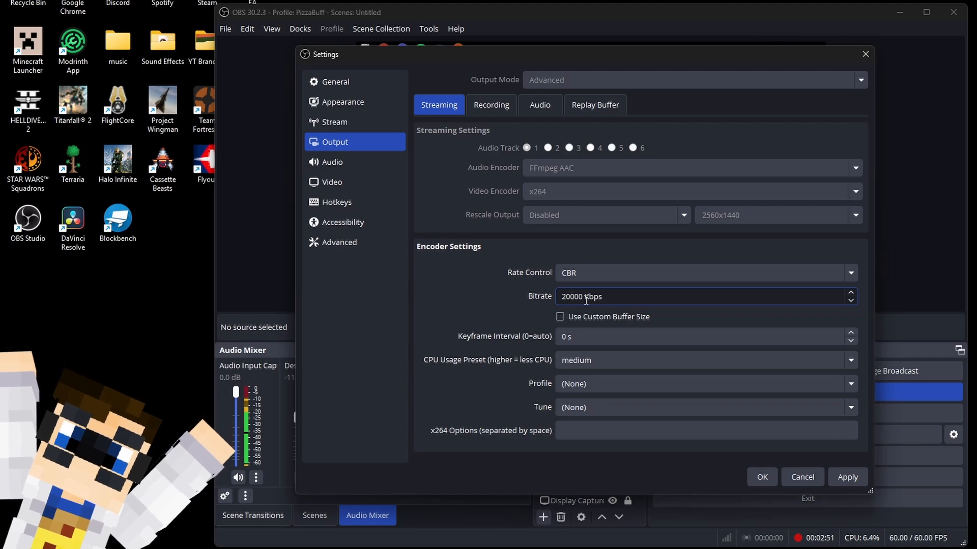
{"action": "left_click", "coordinate": [705, 321]}
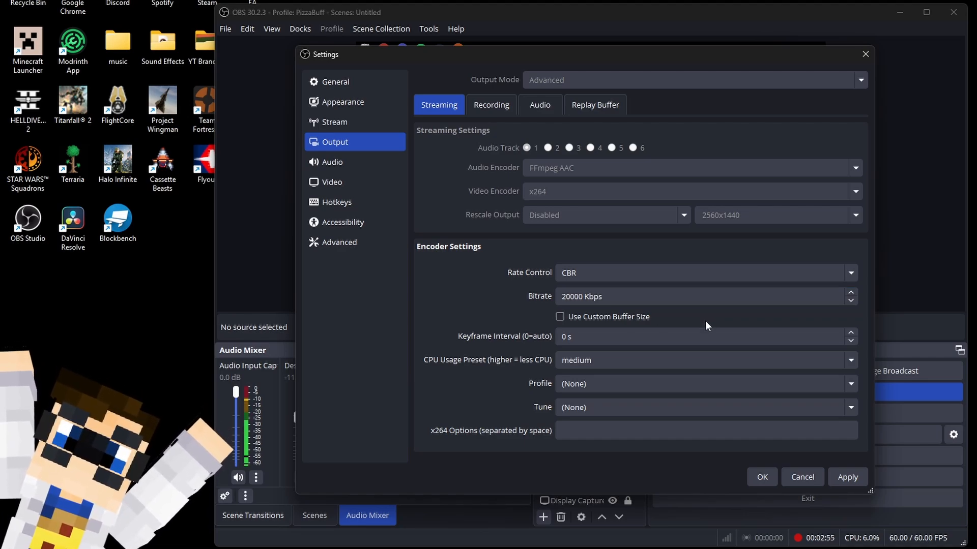
{"action": "left_click", "coordinate": [617, 361]}
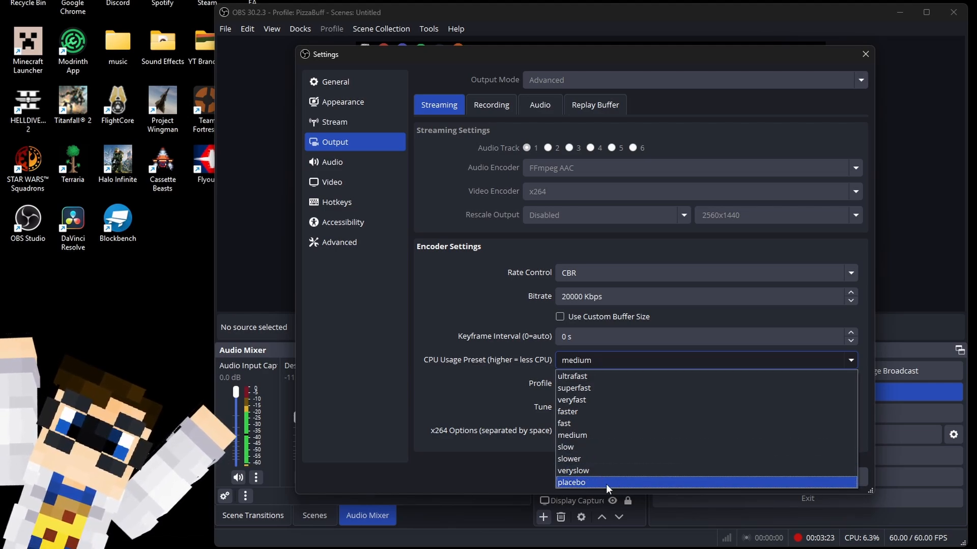
{"action": "left_click", "coordinate": [610, 362]}
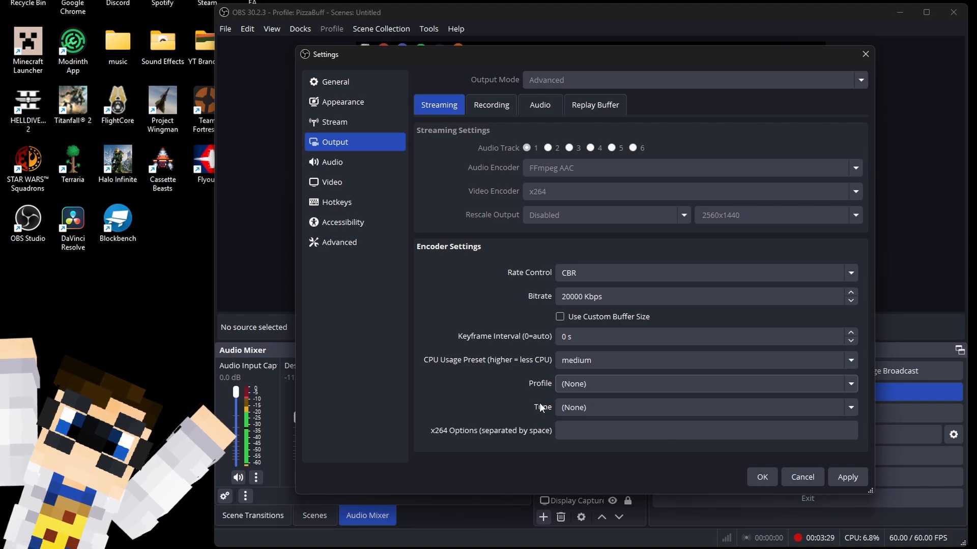
- Review the output settings for recording, audio tracks and the replay buffer, and close the settings
{"action": "left_click", "coordinate": [495, 103]}
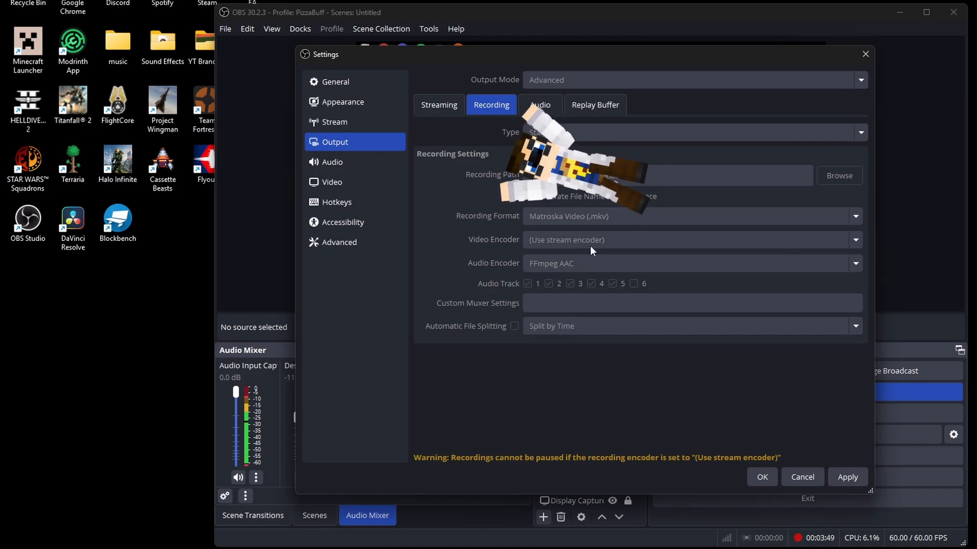
{"action": "left_click", "coordinate": [455, 113]}
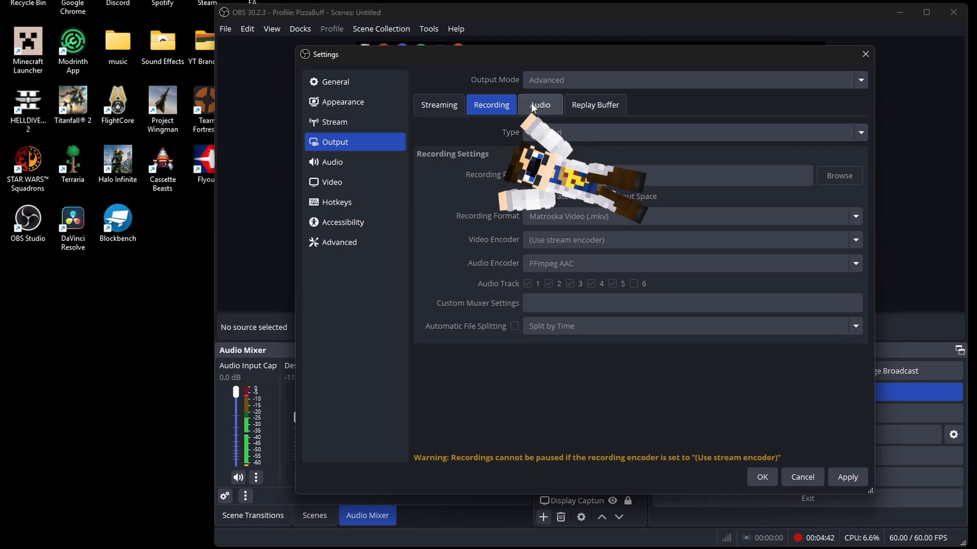
{"action": "left_click", "coordinate": [548, 106]}
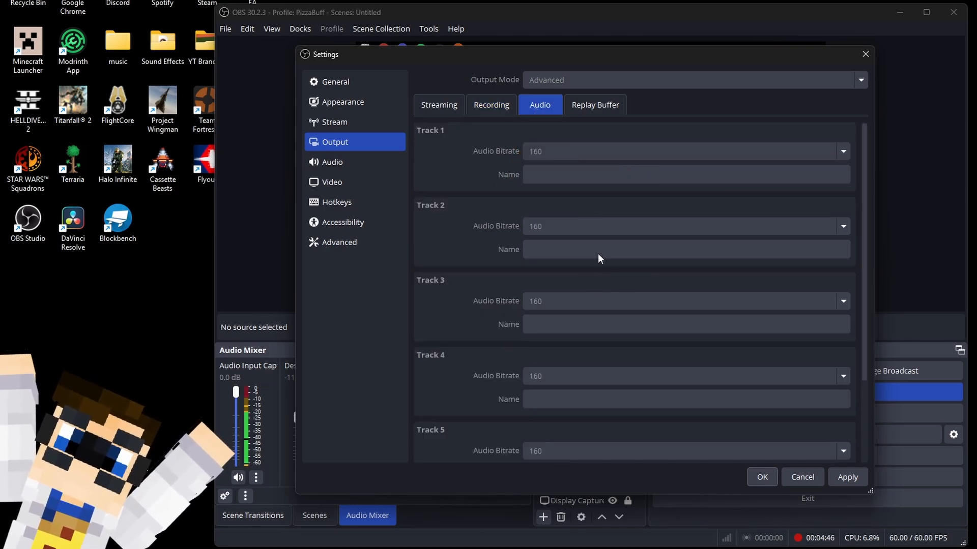
{"action": "left_click", "coordinate": [595, 108]}
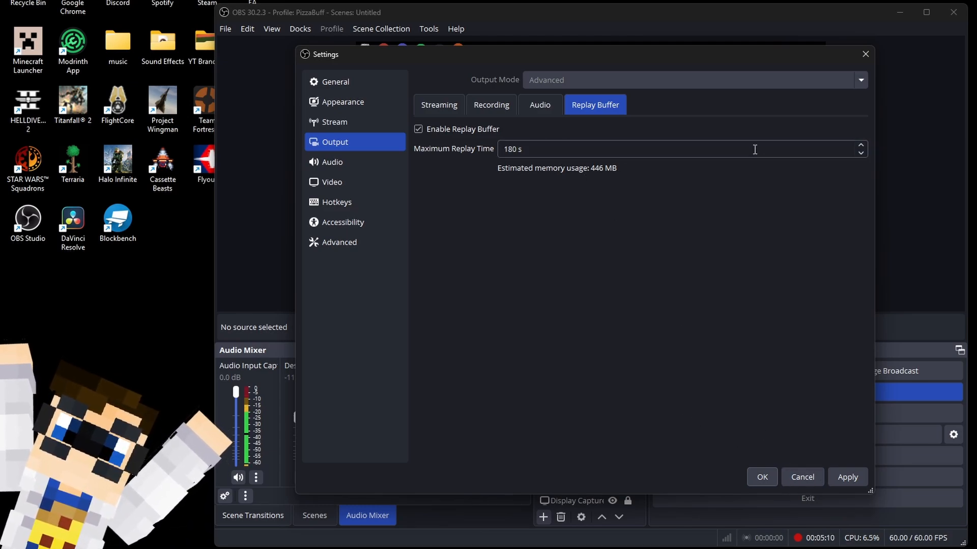
{"action": "left_click", "coordinate": [865, 55]}
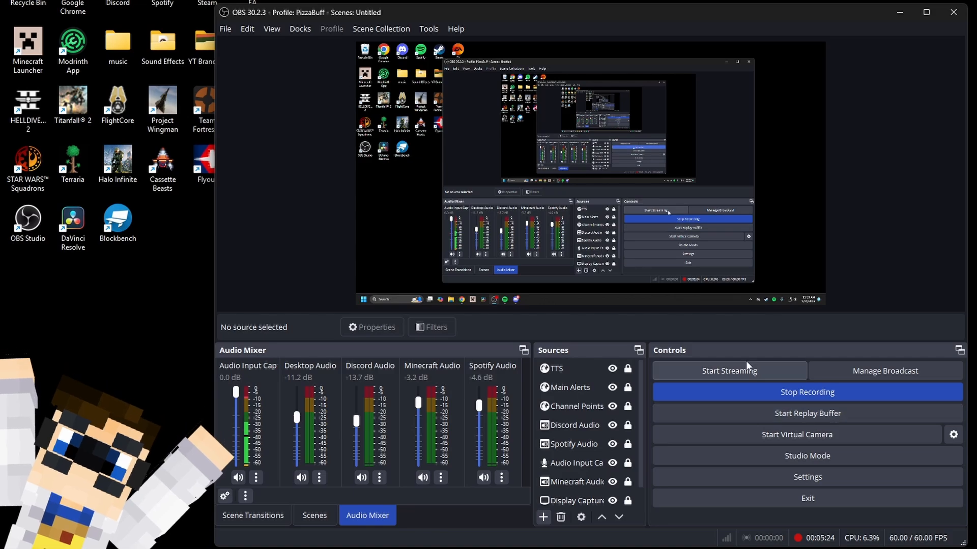
- Reopen the settings and examine the audio devices, meters and push-to-mute and push-to-talk options
{"action": "left_click", "coordinate": [300, 29]}
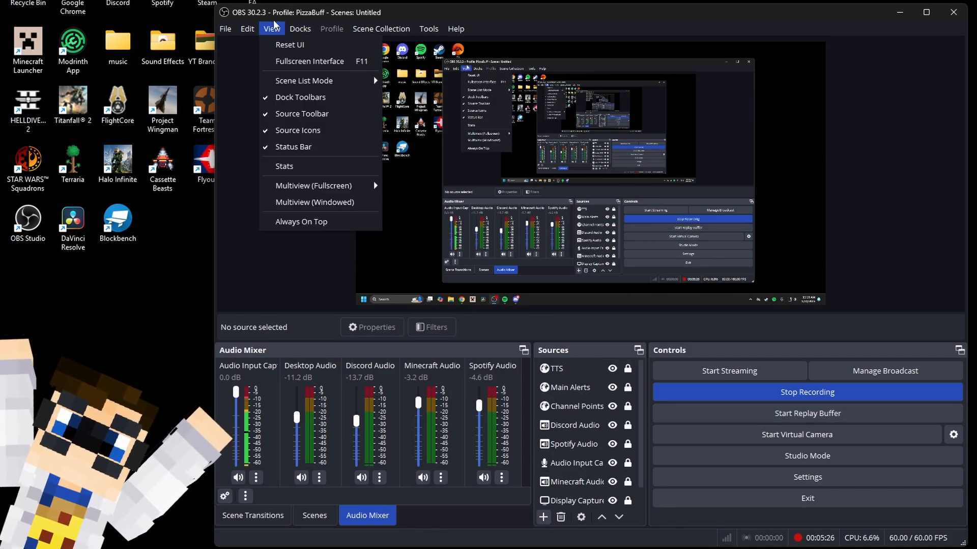
{"action": "mouse_move", "coordinate": [227, 31]}
{"action": "left_click", "coordinate": [247, 82]}
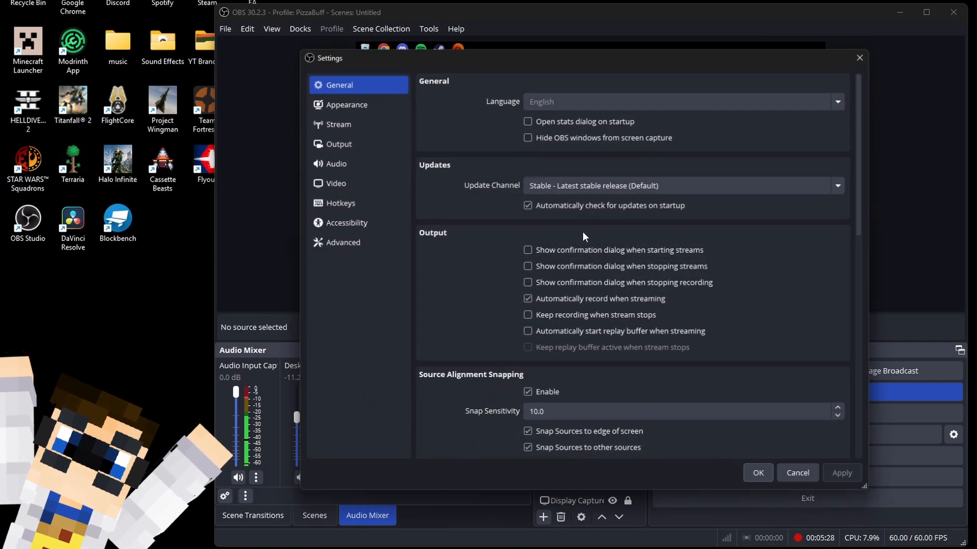
{"action": "left_click", "coordinate": [370, 165]}
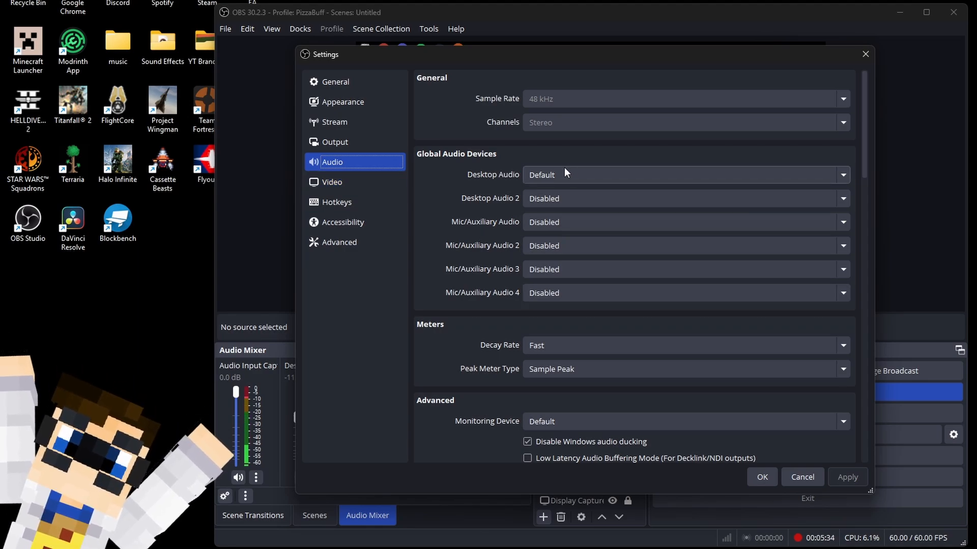
{"action": "scroll", "coordinate": [565, 239], "scroll_direction": "down", "scroll_amount": 3}
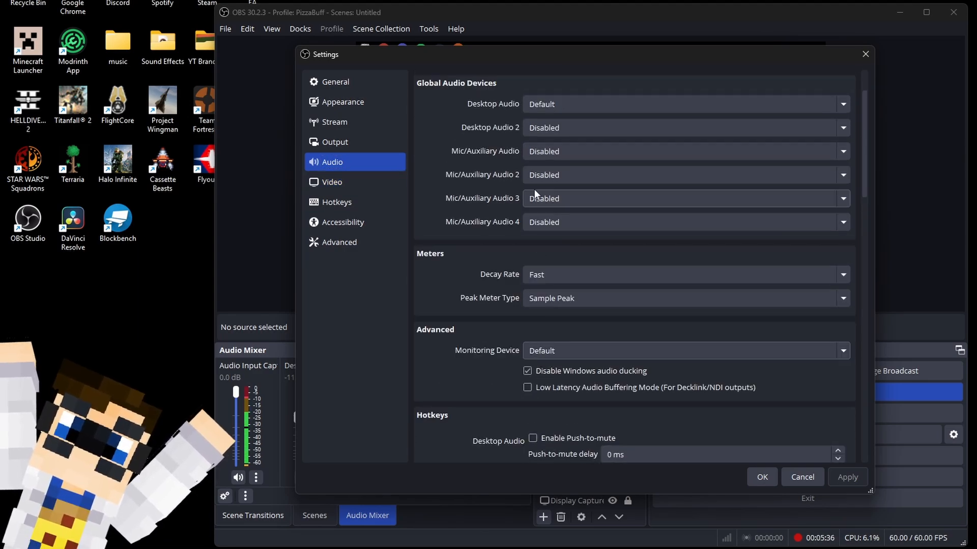
{"action": "scroll", "coordinate": [514, 288], "scroll_direction": "down", "scroll_amount": 20}
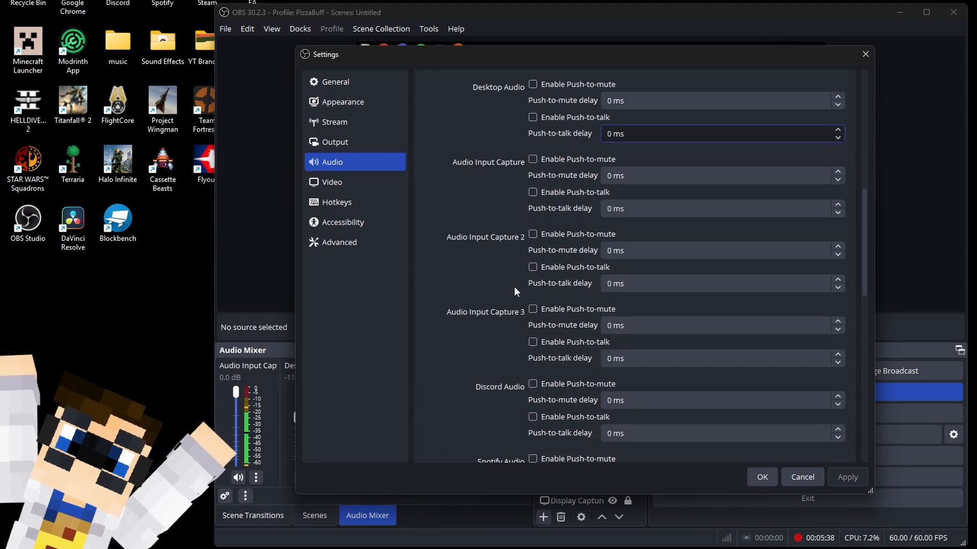
- Review the video resolution and frame rate settings and the hotkeys for recording, replay buffer and scenes
{"action": "left_click", "coordinate": [364, 187]}
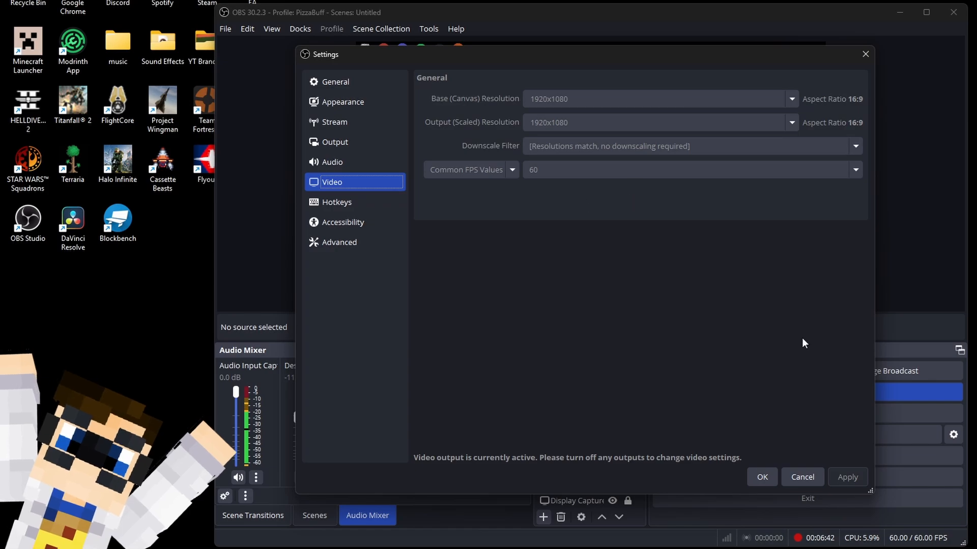
{"action": "left_click", "coordinate": [353, 214]}
{"action": "left_click", "coordinate": [357, 206]}
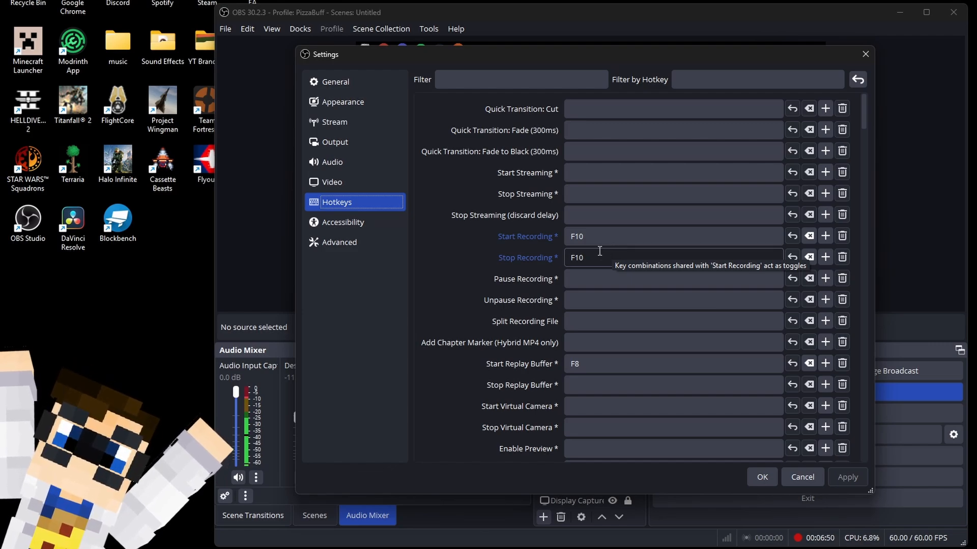
{"action": "scroll", "coordinate": [646, 305], "scroll_direction": "down", "scroll_amount": 2}
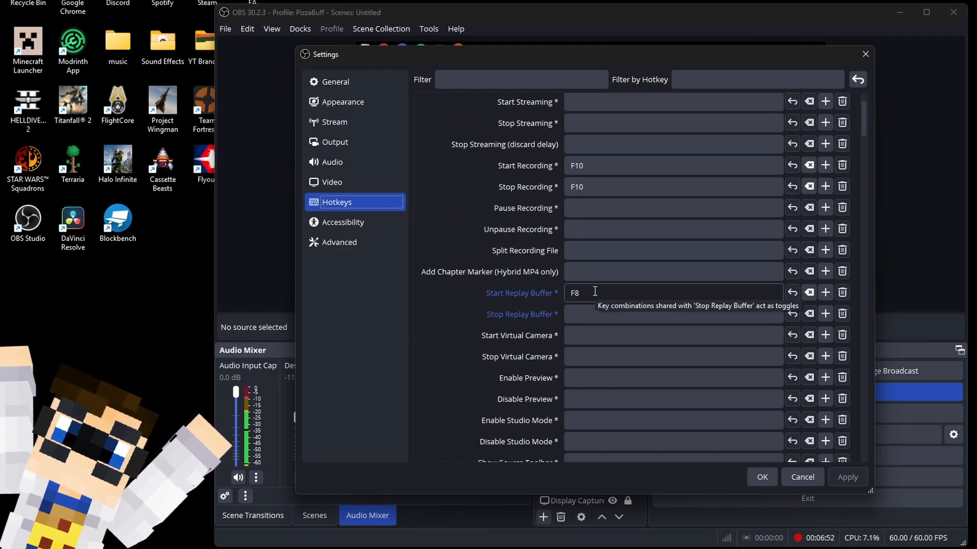
{"action": "scroll", "coordinate": [594, 291], "scroll_direction": "down", "scroll_amount": 8}
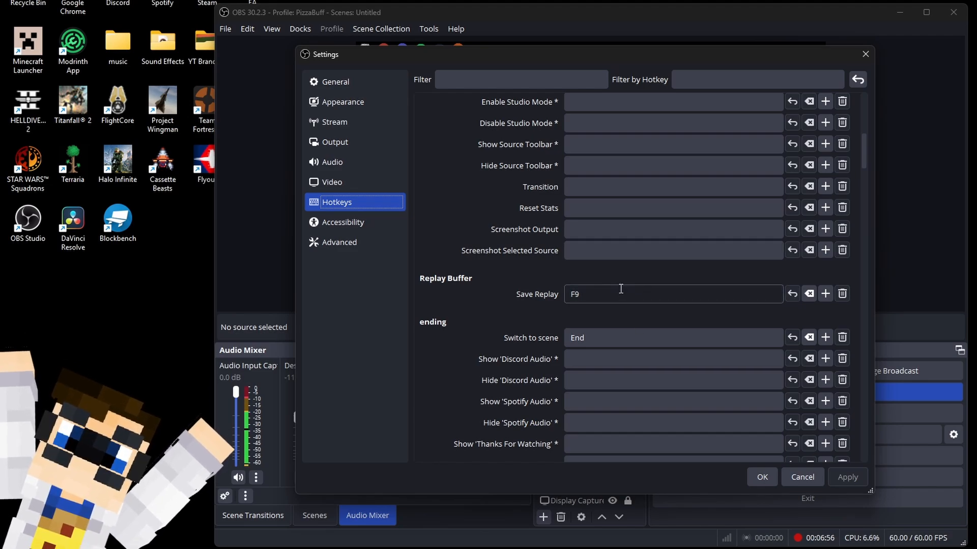
{"action": "scroll", "coordinate": [621, 289], "scroll_direction": "down", "scroll_amount": 3}
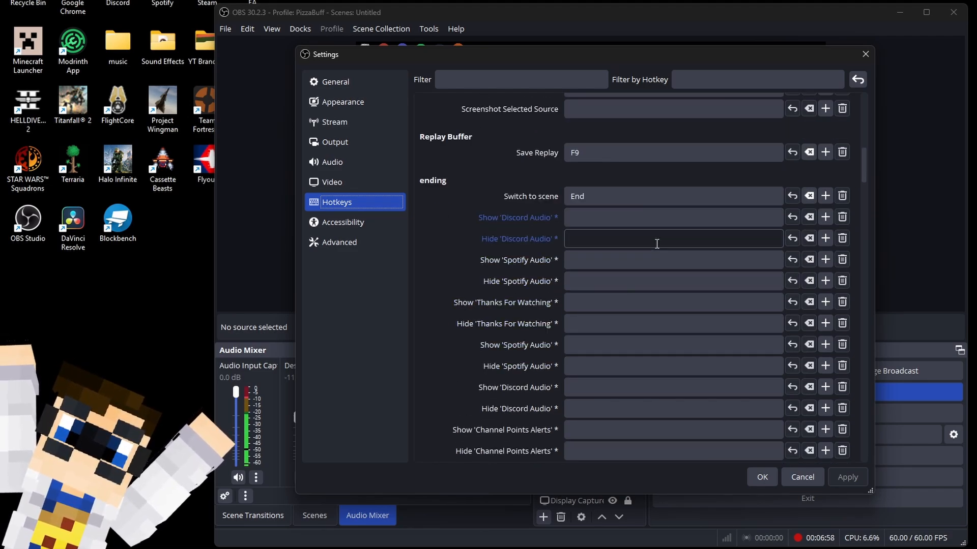
{"action": "scroll", "coordinate": [654, 242], "scroll_direction": "down", "scroll_amount": 6}
{"action": "scroll", "coordinate": [644, 274], "scroll_direction": "down", "scroll_amount": 10}
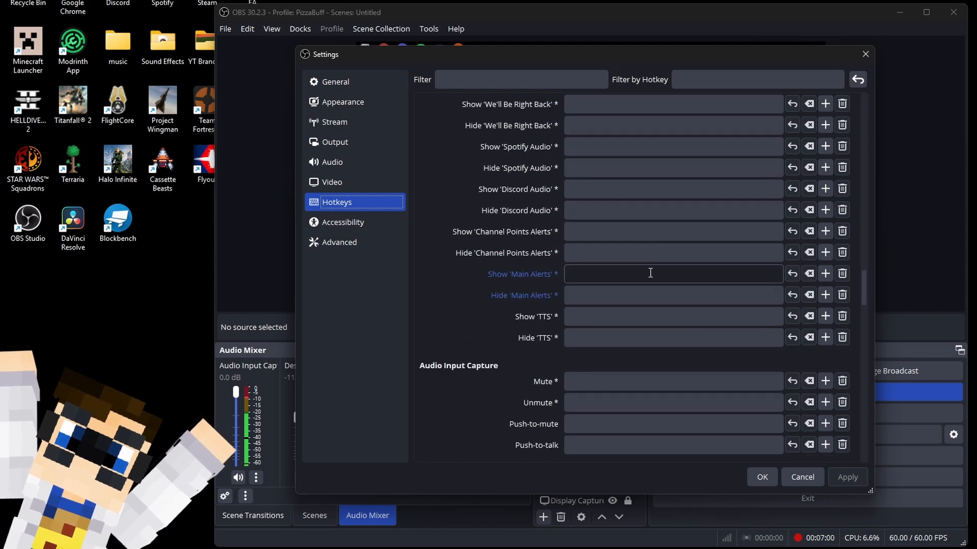
- Review the advanced settings for stream delay, reconnecting, network and hotkey focus, and accept the settings dialog
{"action": "left_click", "coordinate": [340, 242]}
{"action": "scroll", "coordinate": [631, 288], "scroll_direction": "down", "scroll_amount": 3}
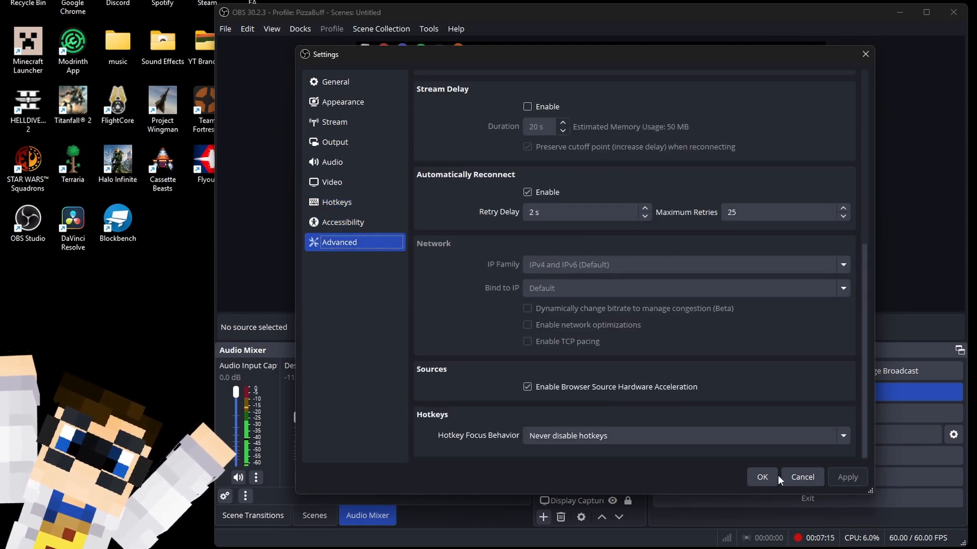
{"action": "left_click", "coordinate": [756, 476]}
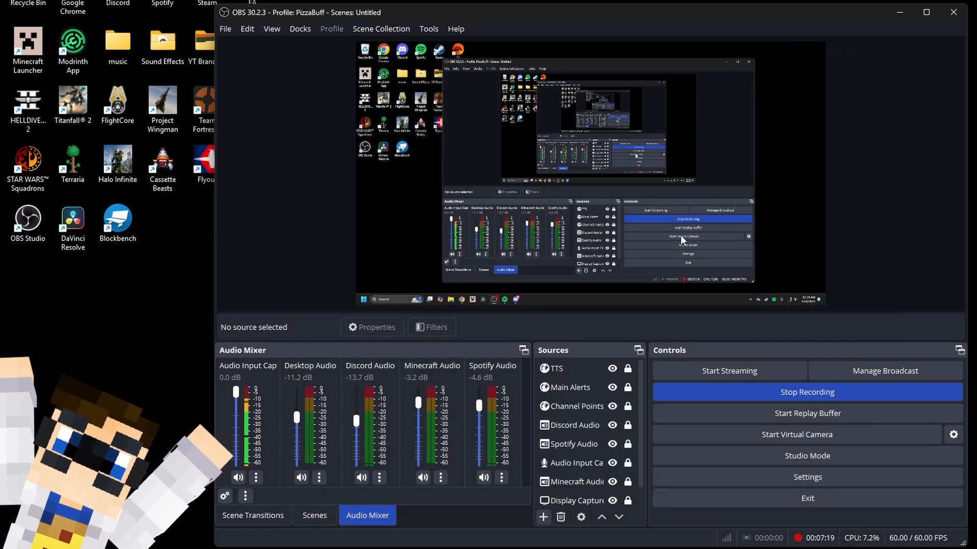
- Examine the TTS and Channel Points Alerts browser sources in the sources list and try hiding the TTS source
{"action": "left_click", "coordinate": [600, 403]}
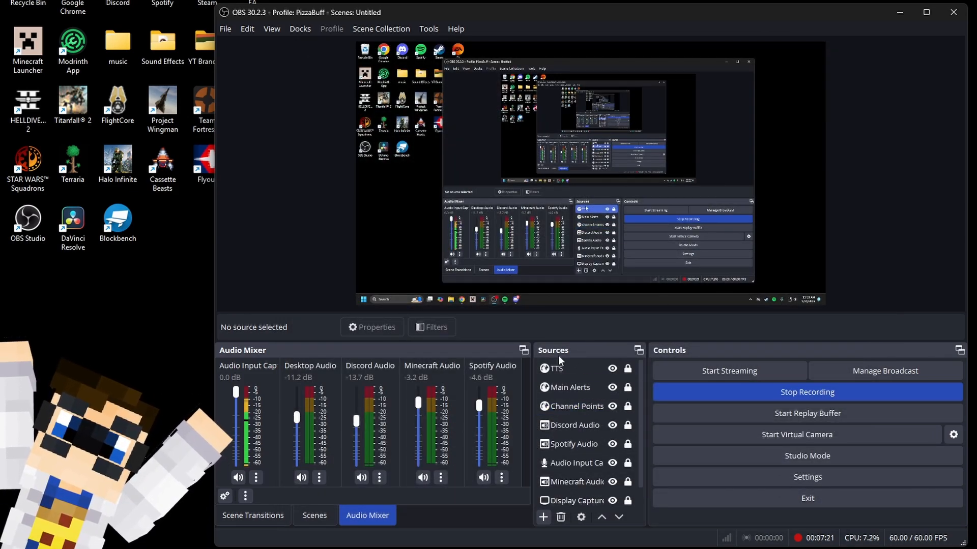
{"action": "left_click", "coordinate": [578, 368]}
{"action": "left_click", "coordinate": [586, 407]}
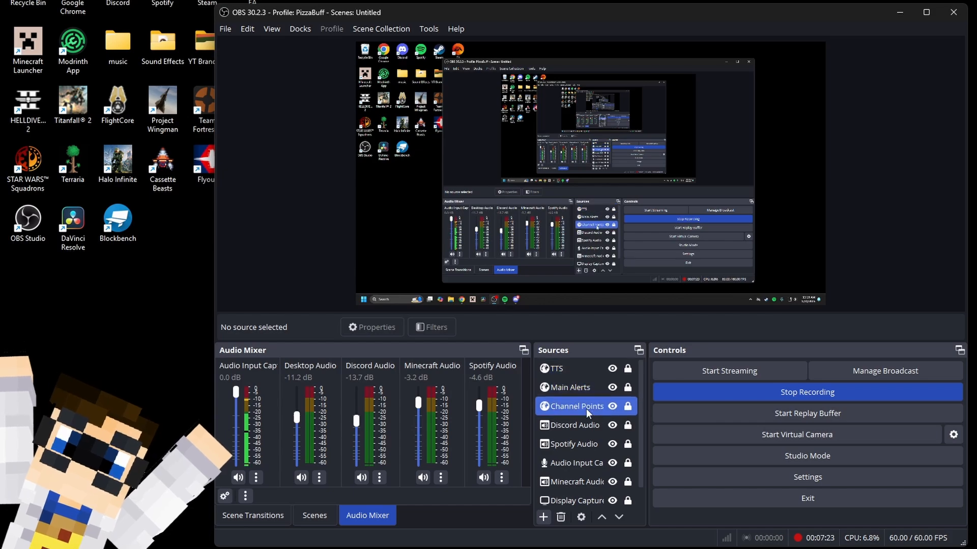
{"action": "left_click", "coordinate": [566, 371]}
{"action": "left_click", "coordinate": [579, 404]}
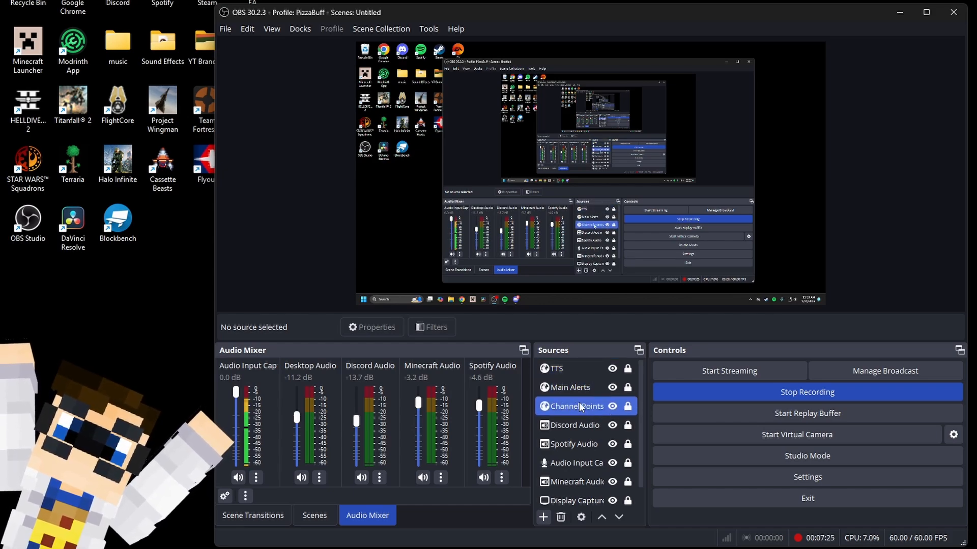
{"action": "left_click", "coordinate": [581, 372]}
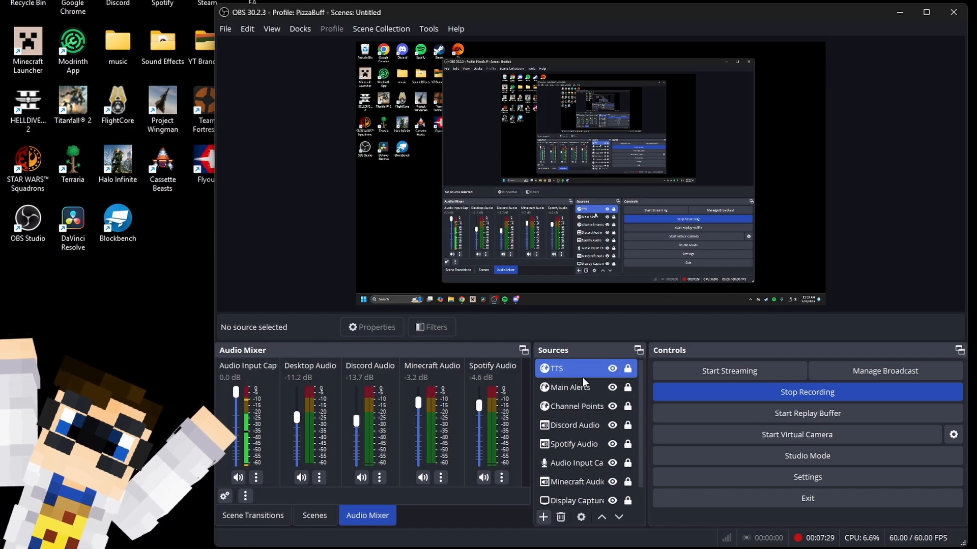
{"action": "left_click", "coordinate": [582, 376]}
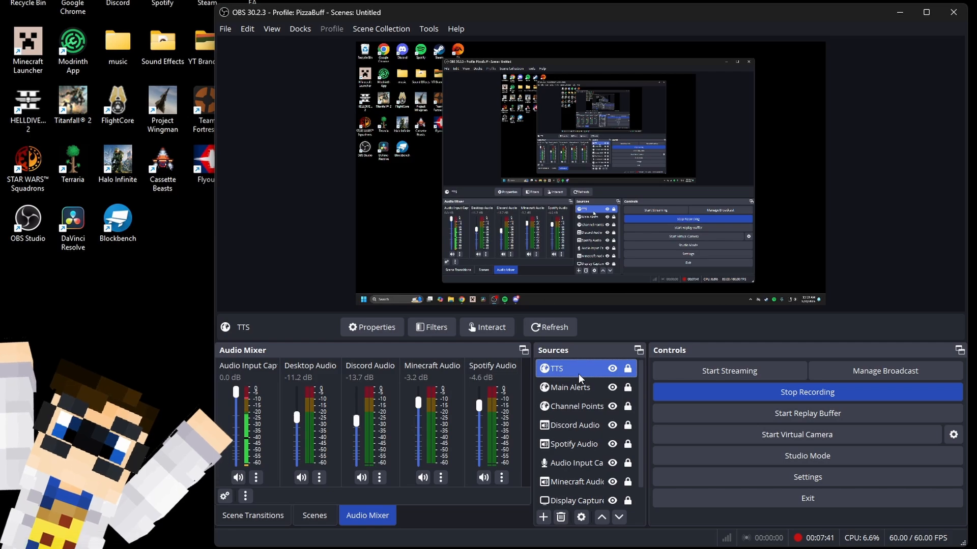
{"action": "left_click", "coordinate": [613, 370]}
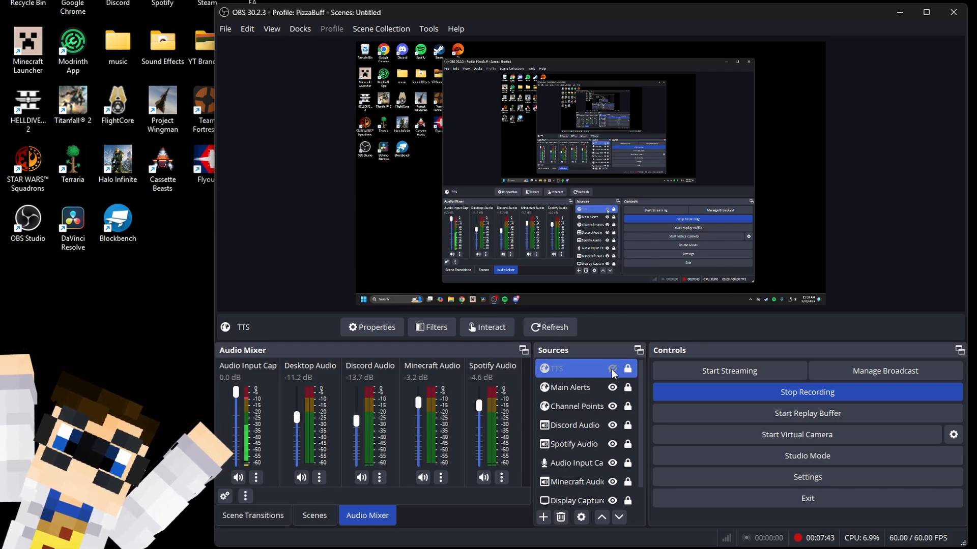
- Create a new browser source with the default name and settings, checking its URL, custom CSS and page permissions
{"action": "left_click", "coordinate": [543, 517]}
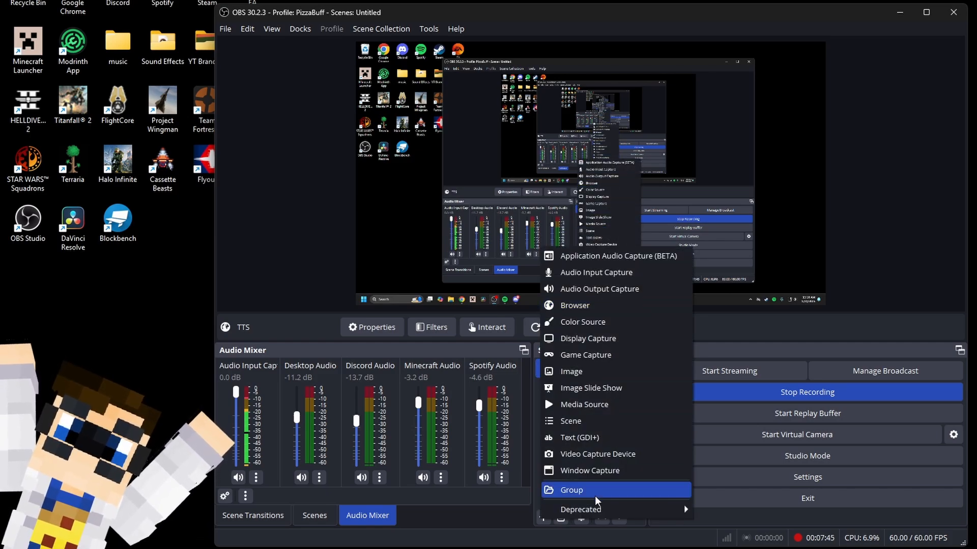
{"action": "left_click", "coordinate": [564, 306]}
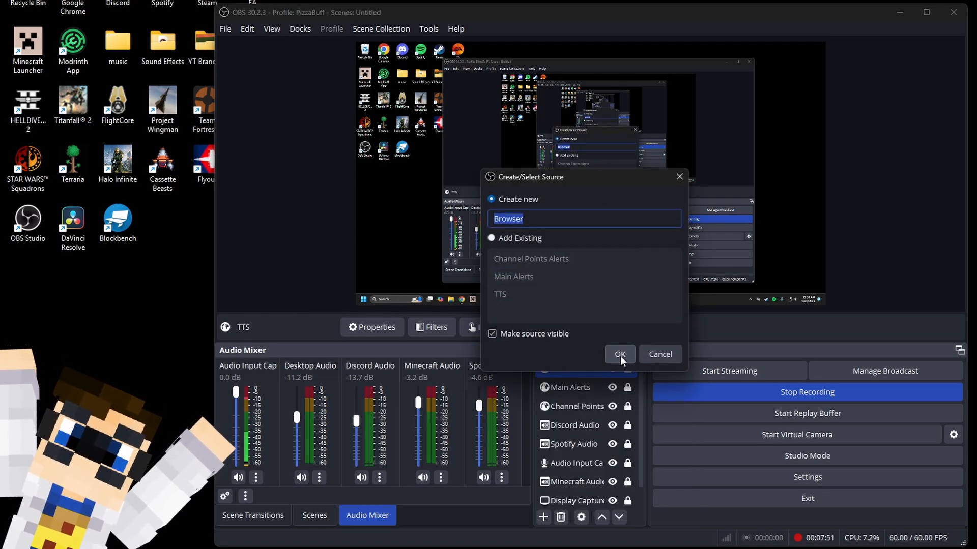
{"action": "left_click", "coordinate": [621, 355]}
{"action": "left_click", "coordinate": [563, 305]}
{"action": "key", "text": "ctrl+a"}
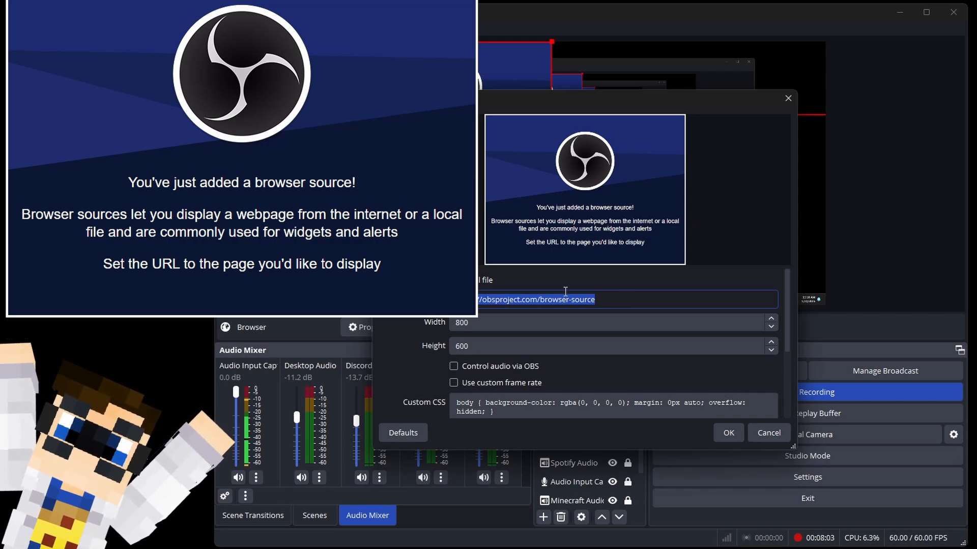
{"action": "scroll", "coordinate": [552, 362], "scroll_direction": "down", "scroll_amount": 3}
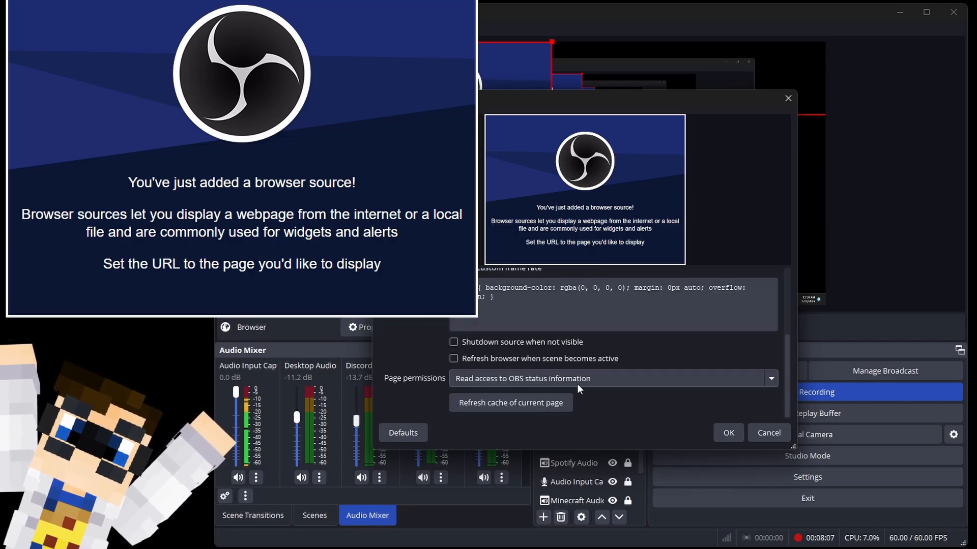
{"action": "scroll", "coordinate": [585, 376], "scroll_direction": "up", "scroll_amount": 3}
{"action": "left_click", "coordinate": [730, 434]}
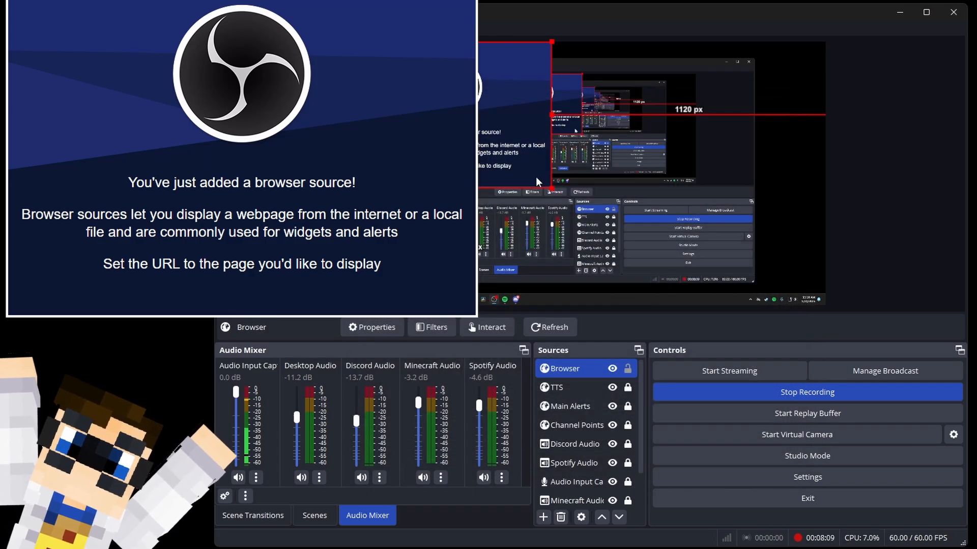
- Shrink the new browser source into the canvas's upper-right corner, and remove it from the scene
{"action": "left_click_drag", "start_coordinate": [551, 188], "coordinate": [462, 120]}
{"action": "left_click_drag", "start_coordinate": [419, 90], "coordinate": [782, 90]}
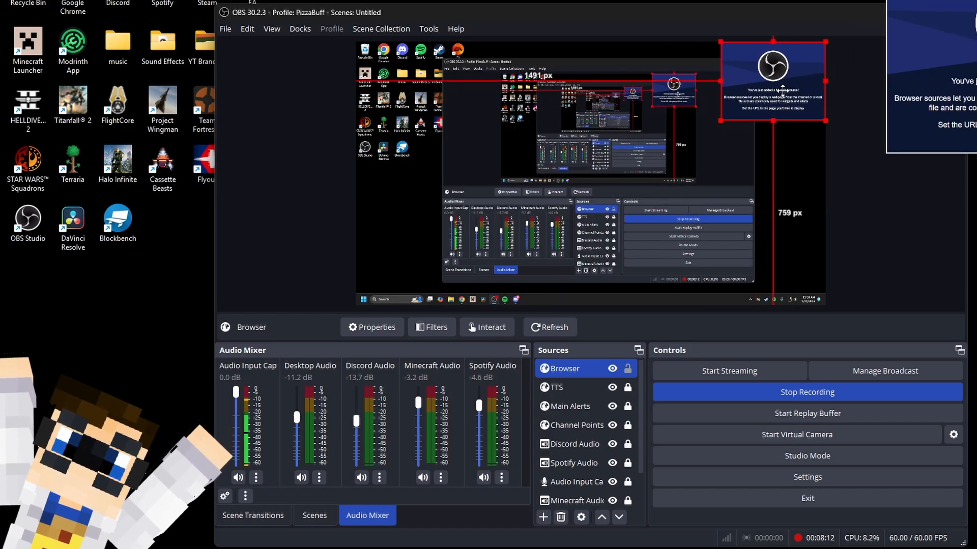
{"action": "left_click", "coordinate": [562, 518]}
{"action": "left_click", "coordinate": [631, 293]}
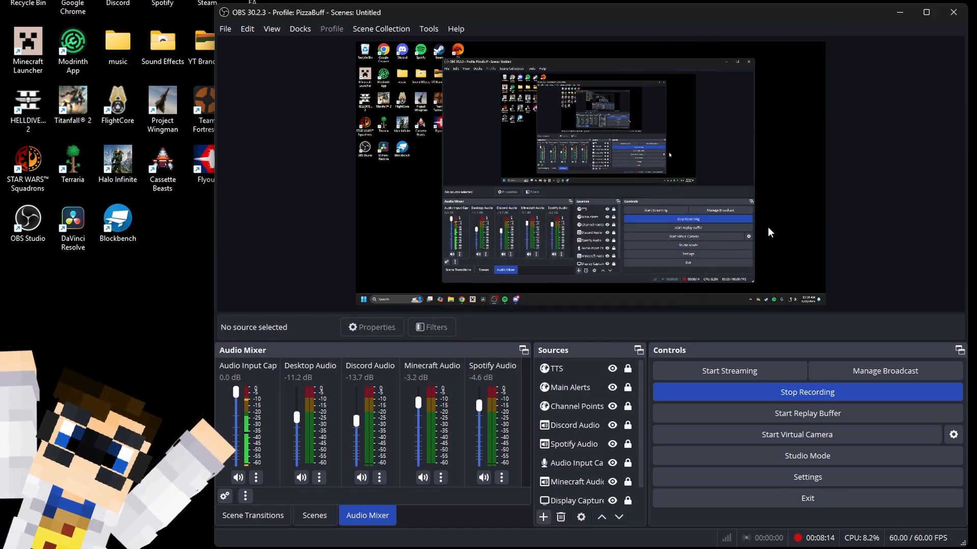
- Select the Main Alerts source and unlock it for positioning on the canvas
{"action": "left_click", "coordinate": [582, 388]}
{"action": "left_click", "coordinate": [583, 407]}
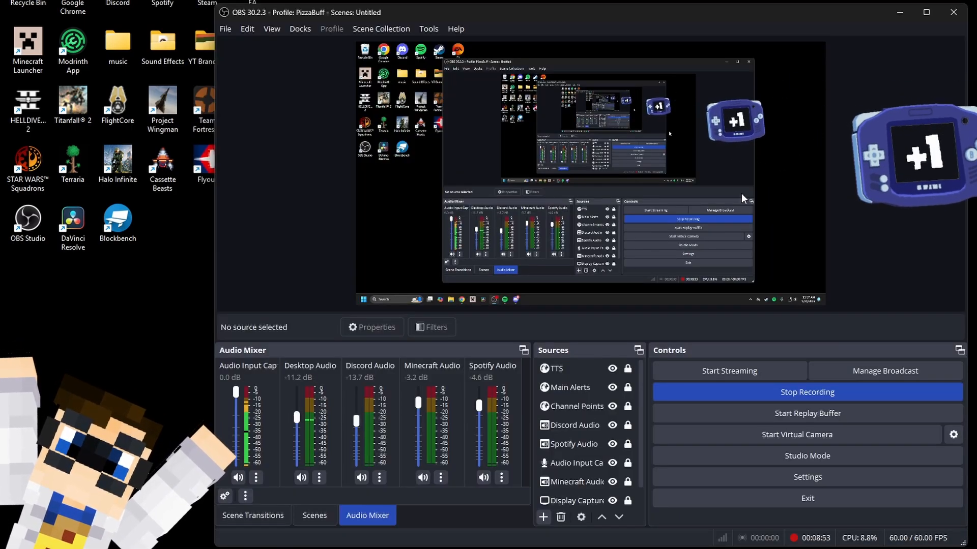
{"action": "left_click", "coordinate": [561, 403]}
{"action": "left_click", "coordinate": [603, 388]}
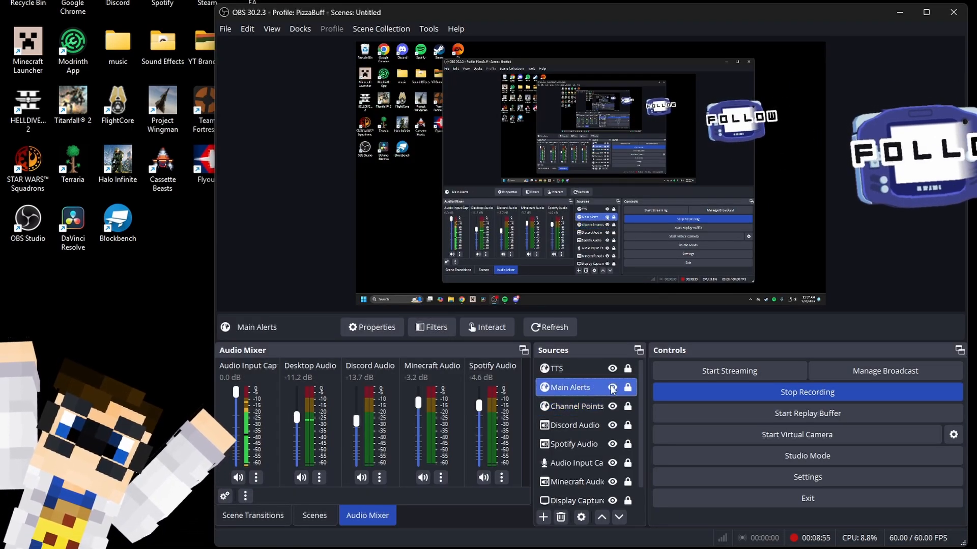
{"action": "left_click", "coordinate": [613, 388]}
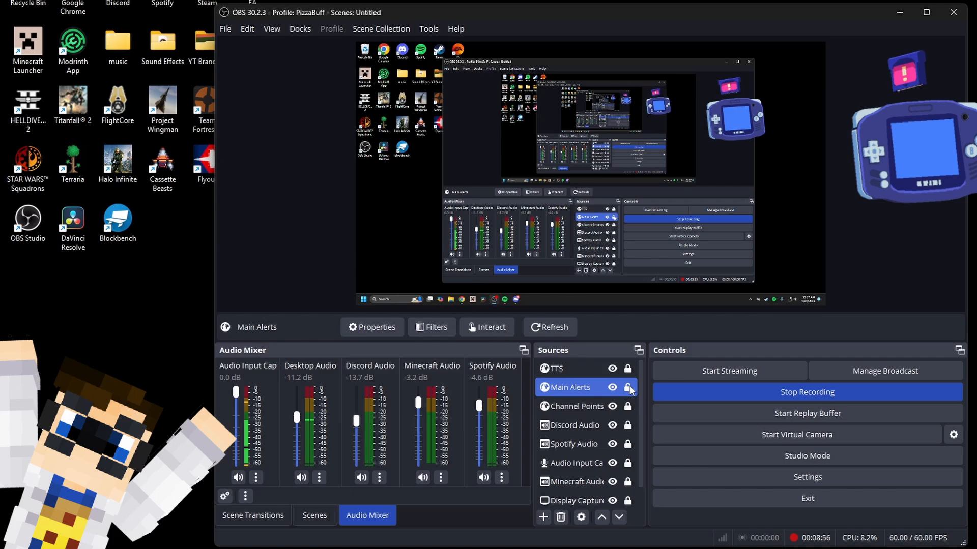
- Review the URL and size settings in the Main Alerts source's properties and accept them
{"action": "right_click", "coordinate": [581, 388]}
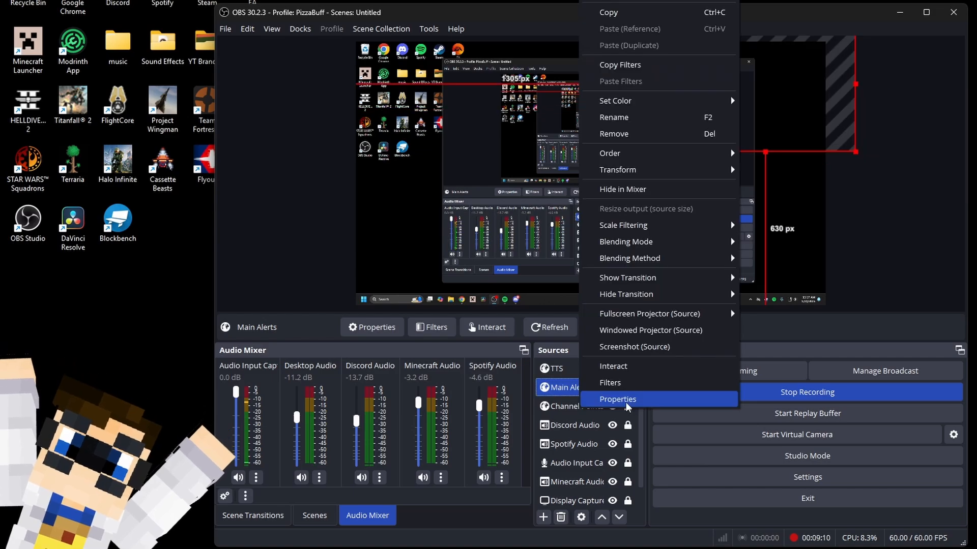
{"action": "left_click", "coordinate": [626, 402]}
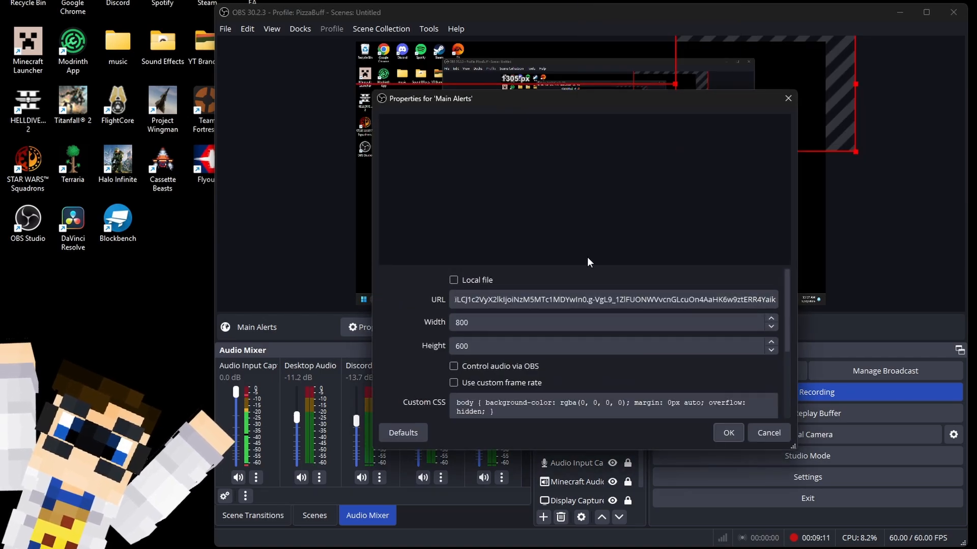
{"action": "left_click", "coordinate": [725, 430]}
- Remove the Chroma Key effect filter from the Main Alerts source and close its filters
{"action": "right_click", "coordinate": [573, 393]}
{"action": "left_click", "coordinate": [606, 380]}
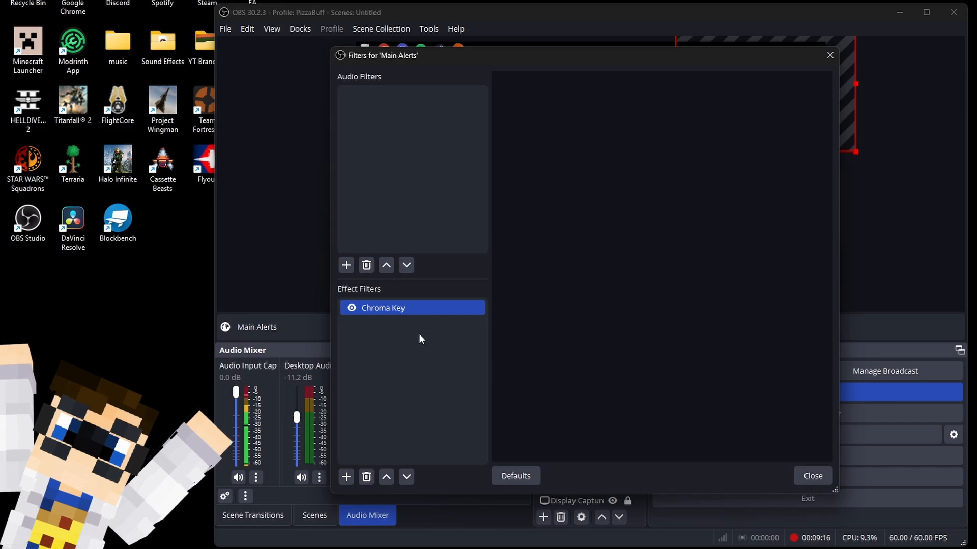
{"action": "left_click", "coordinate": [401, 308]}
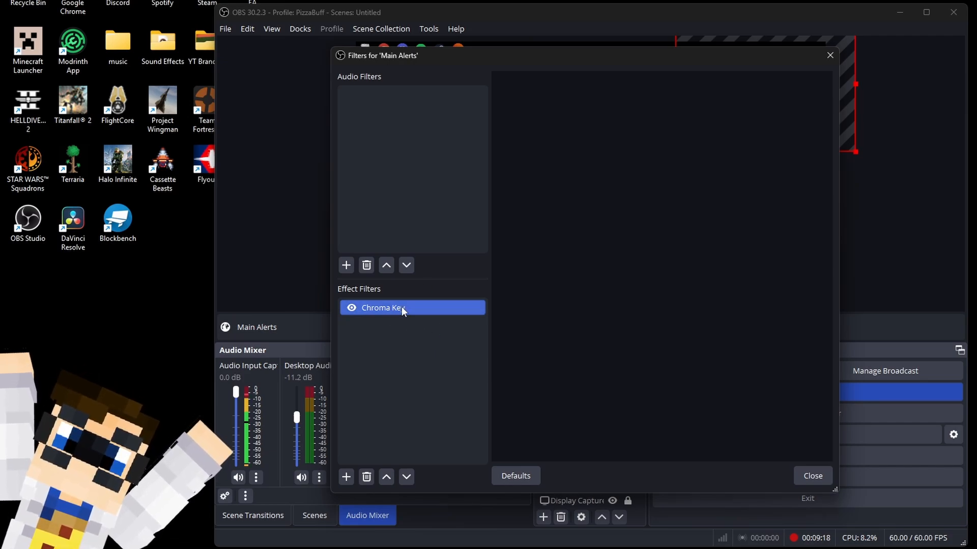
{"action": "left_click", "coordinate": [367, 265]}
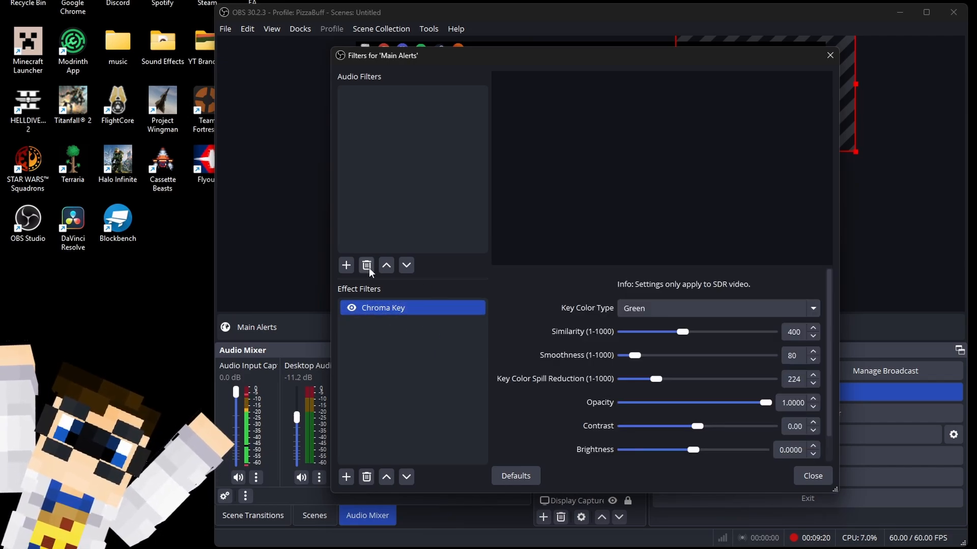
{"action": "left_click", "coordinate": [367, 477]}
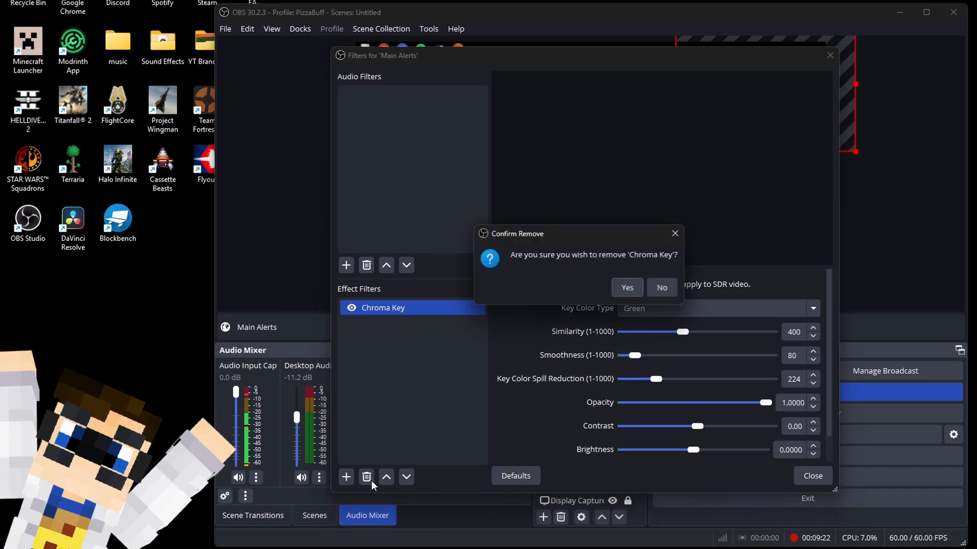
{"action": "left_click", "coordinate": [627, 288]}
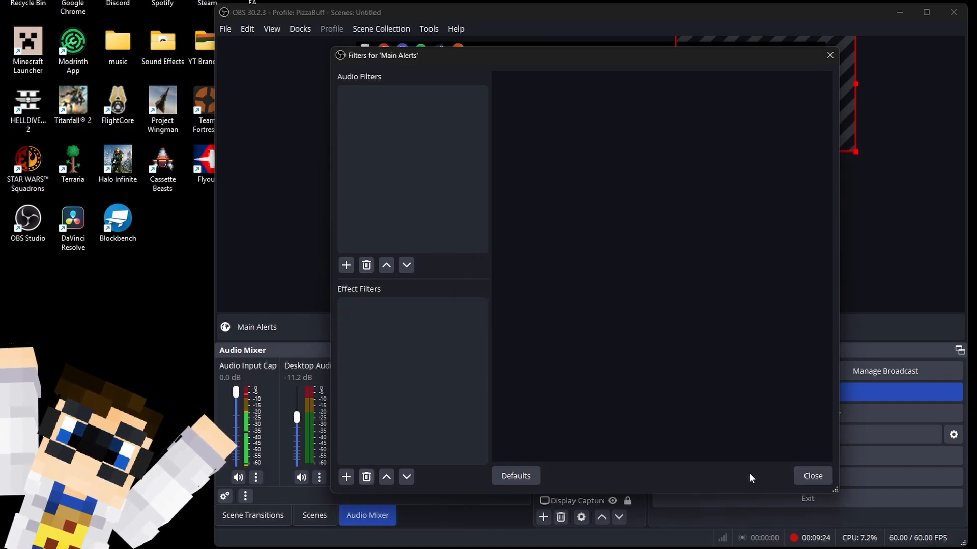
{"action": "left_click", "coordinate": [814, 470]}
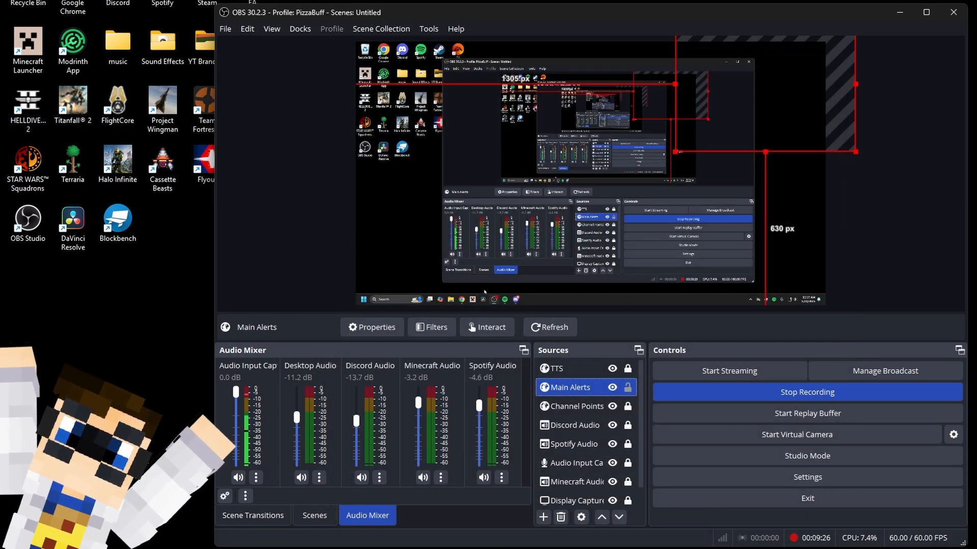
- Switch to the Twitch Alerts page in Chrome, send a test alert for New Follow, and return to OBS
{"action": "left_click", "coordinate": [395, 548]}
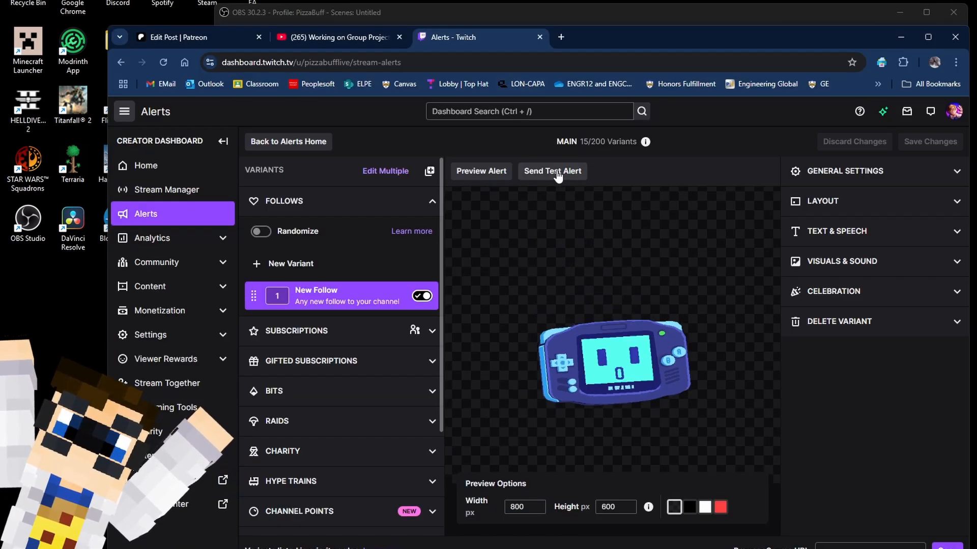
{"action": "left_click", "coordinate": [558, 173]}
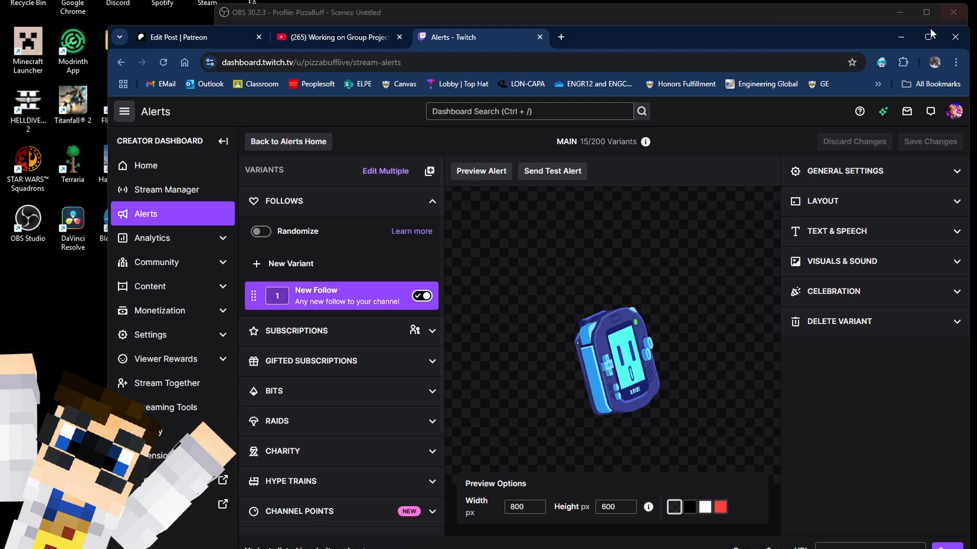
{"action": "left_click", "coordinate": [895, 35]}
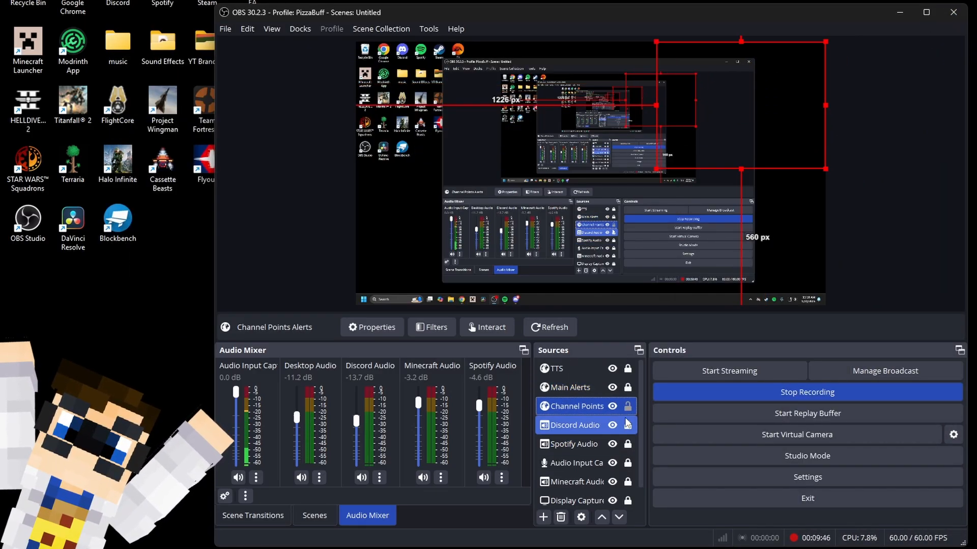
- Lock the Channel Points Alerts source and select the Discord Audio source to check which window it captures
{"action": "left_click", "coordinate": [617, 409]}
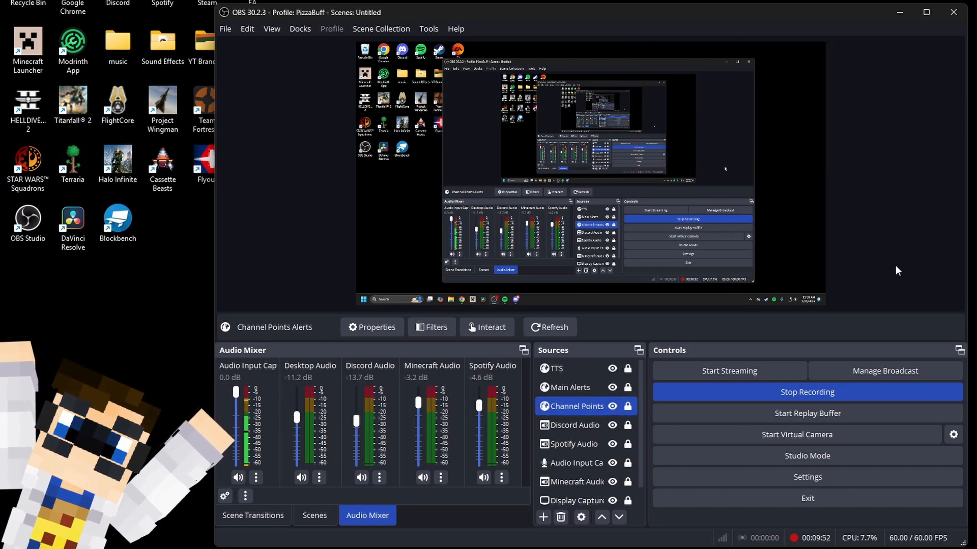
{"action": "left_click", "coordinate": [897, 250]}
{"action": "left_click", "coordinate": [590, 425]}
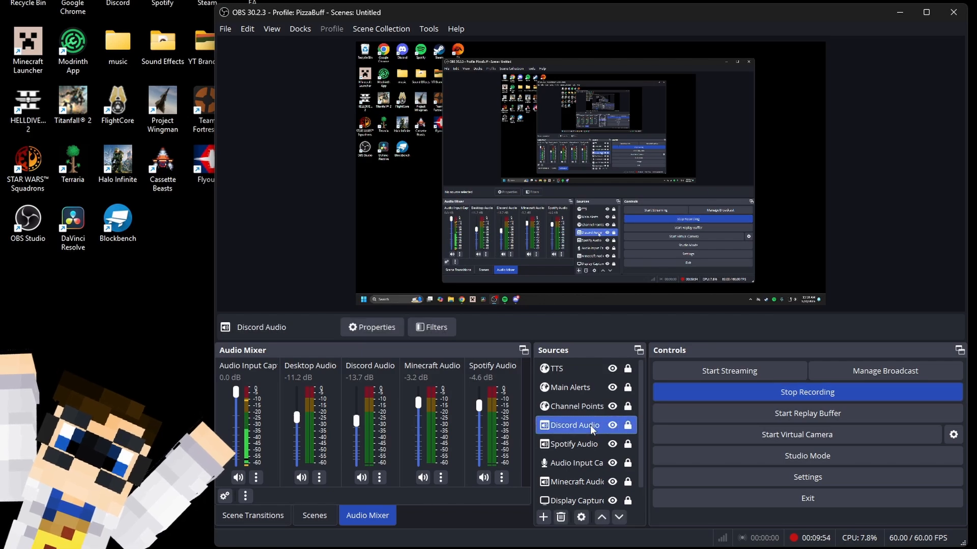
{"action": "scroll", "coordinate": [639, 421], "scroll_direction": "down", "scroll_amount": 1}
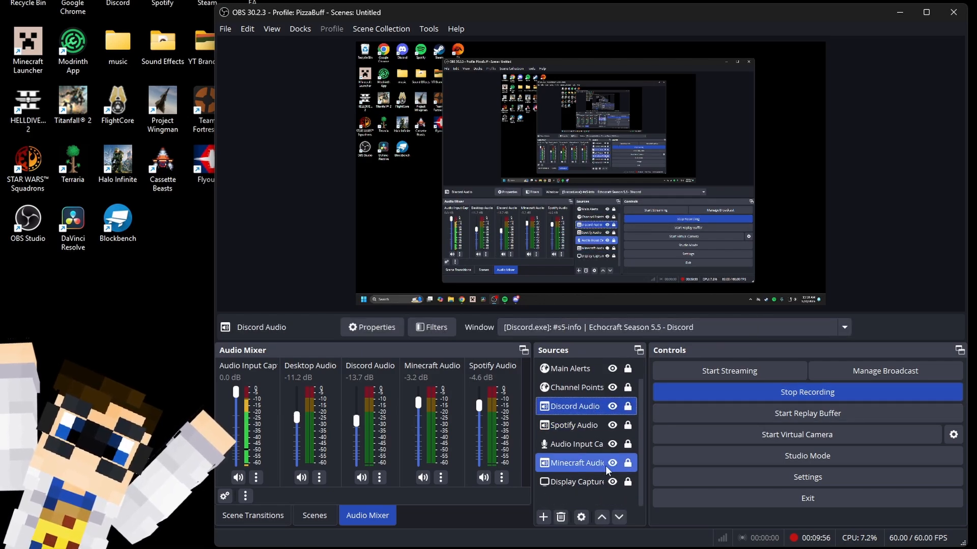
{"action": "scroll", "coordinate": [600, 475], "scroll_direction": "up", "scroll_amount": 1}
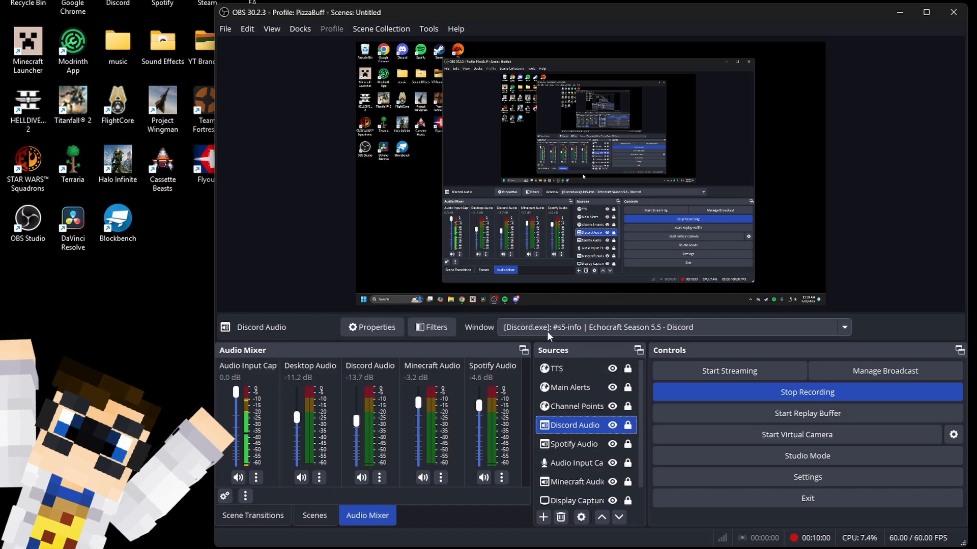
- Add a new Application Audio Capture (BETA) source that captures the [Spotify.exe]: Spotify Premium window
{"action": "left_click", "coordinate": [543, 517]}
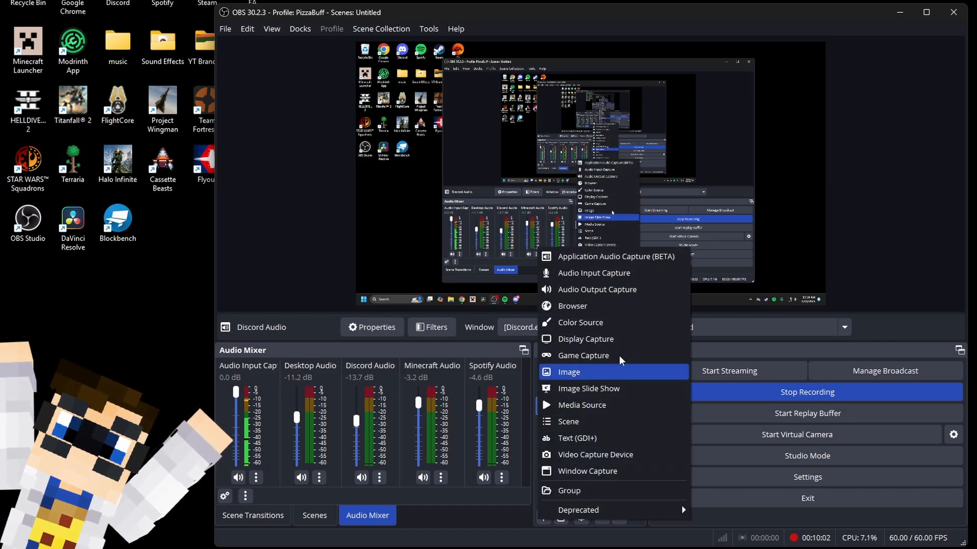
{"action": "left_click", "coordinate": [588, 258]}
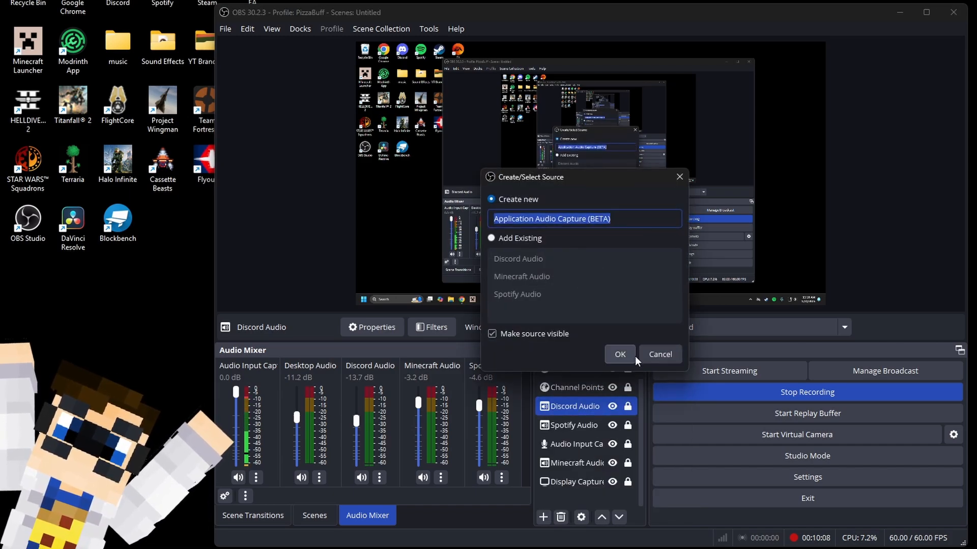
{"action": "left_click", "coordinate": [619, 354]}
{"action": "left_click", "coordinate": [578, 131]}
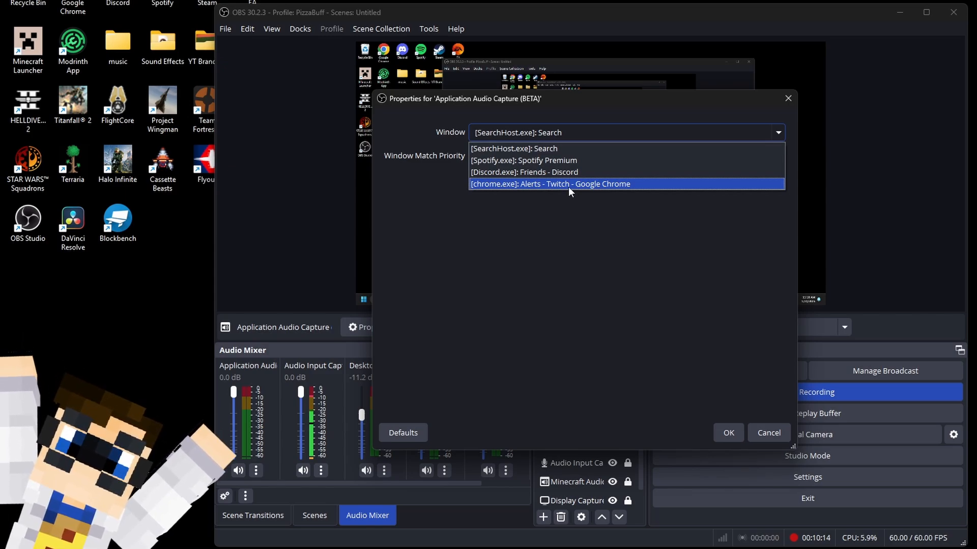
{"action": "left_click", "coordinate": [527, 160]}
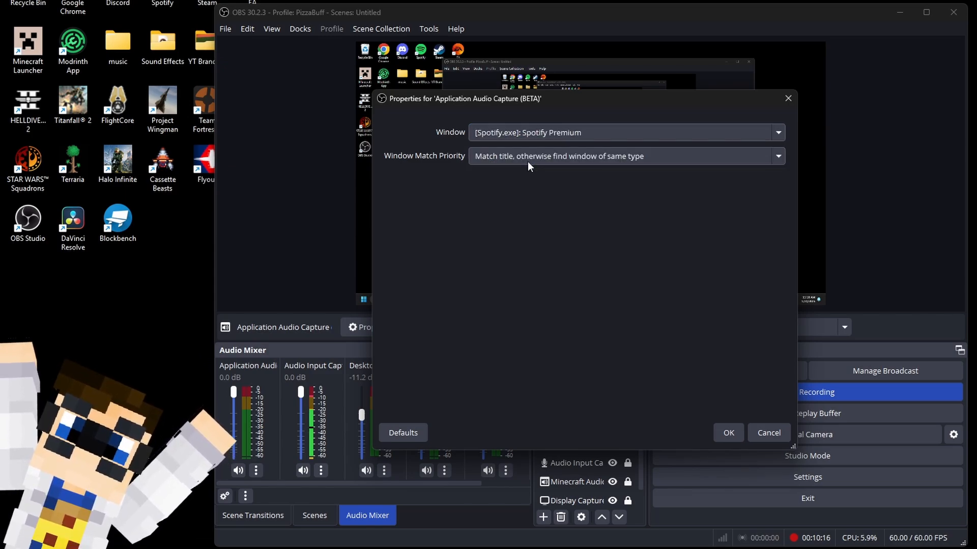
{"action": "left_click", "coordinate": [730, 433]}
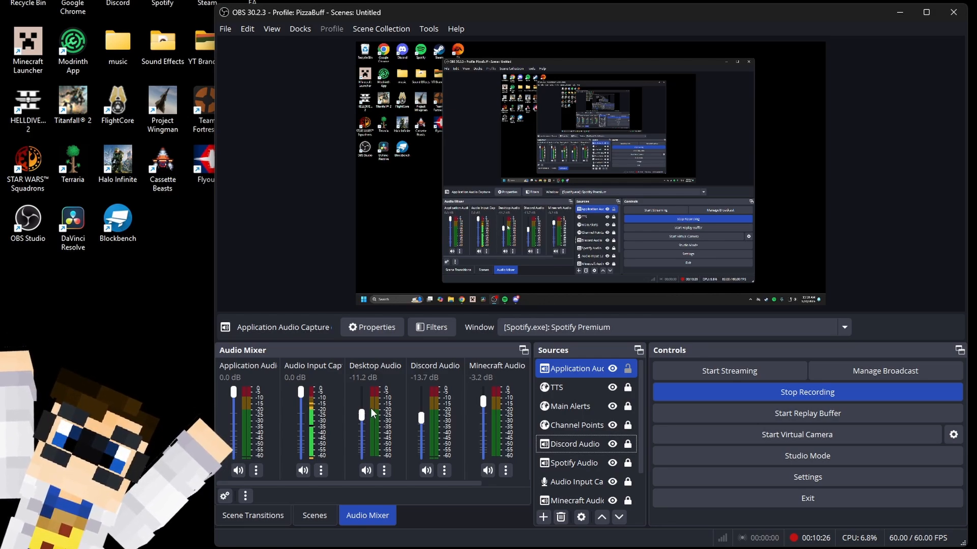
- Look over the other sources in the list and remove the added Application Audio Capture source, confirming the removal
{"action": "left_click", "coordinate": [591, 372]}
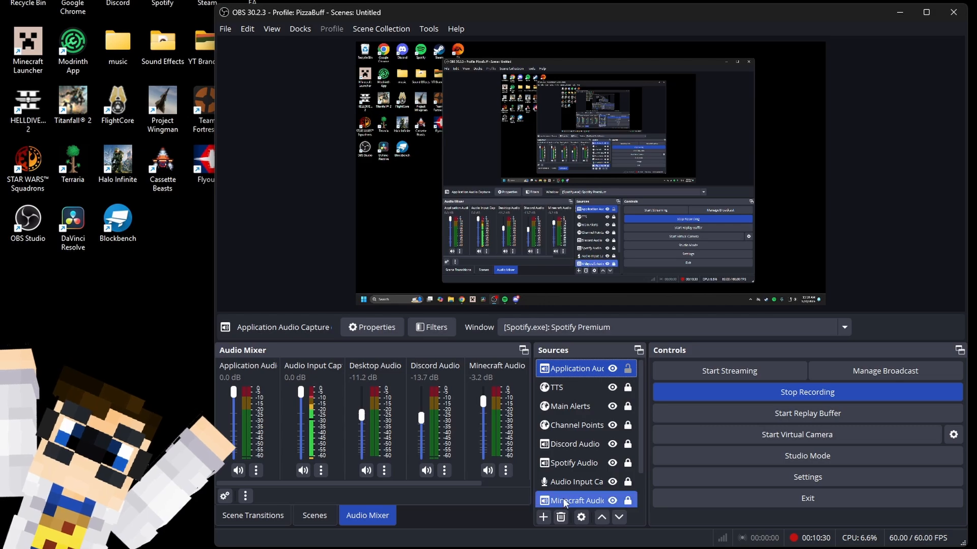
{"action": "scroll", "coordinate": [575, 457], "scroll_direction": "down", "scroll_amount": 2}
{"action": "left_click", "coordinate": [574, 408], "text": "ctrl"}
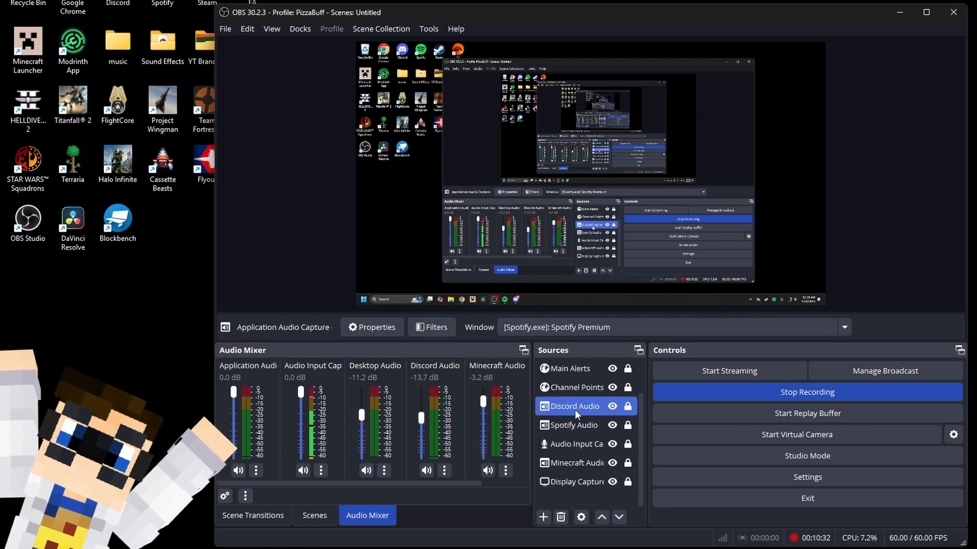
{"action": "scroll", "coordinate": [571, 410], "scroll_direction": "up", "scroll_amount": 2}
{"action": "scroll", "coordinate": [576, 441], "scroll_direction": "down", "scroll_amount": 2}
{"action": "left_click", "coordinate": [576, 463]}
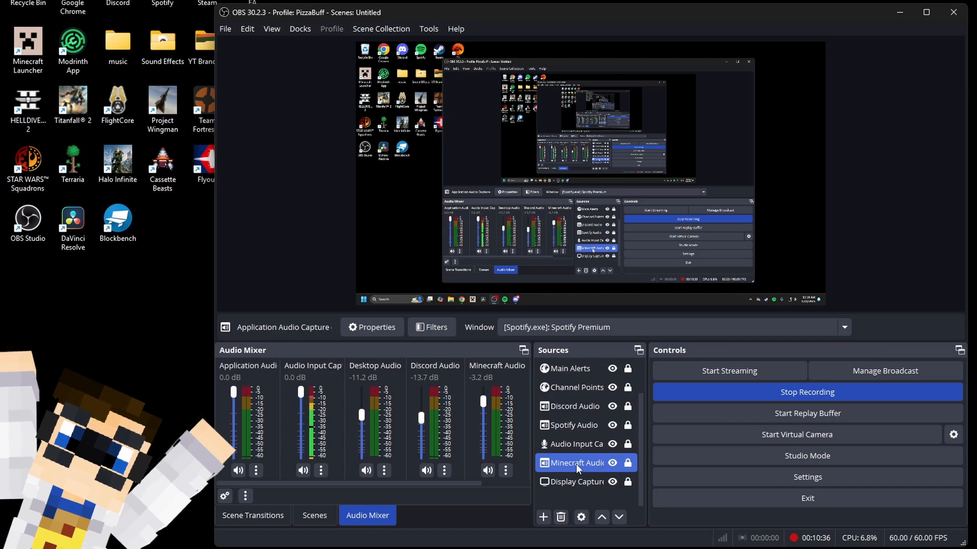
{"action": "scroll", "coordinate": [577, 468], "scroll_direction": "up", "scroll_amount": 2}
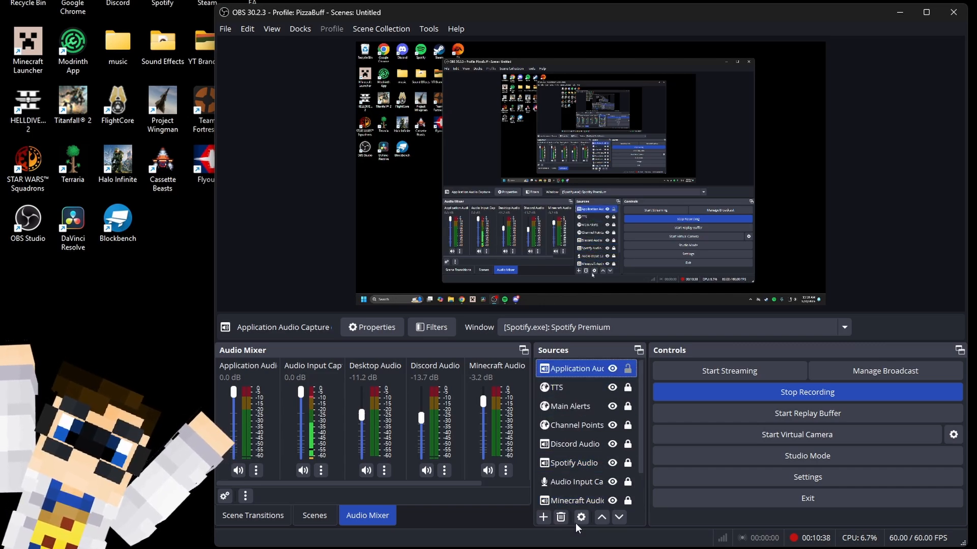
{"action": "left_click", "coordinate": [560, 517]}
{"action": "left_click", "coordinate": [669, 290]}
- Add an Application Audio Capture source with Window Match Priority "Match title, otherwise find window of same executable" and remove it again
{"action": "left_click", "coordinate": [543, 518]}
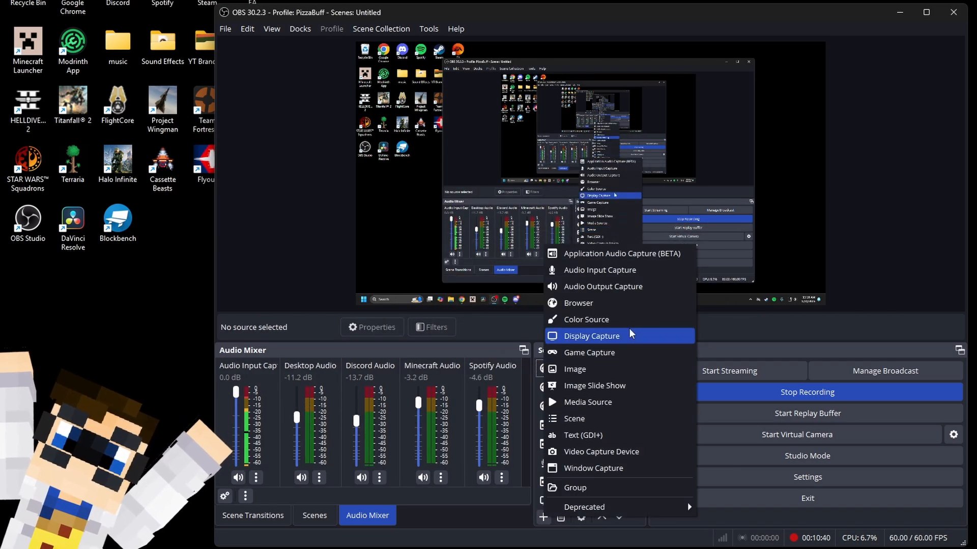
{"action": "left_click", "coordinate": [607, 254]}
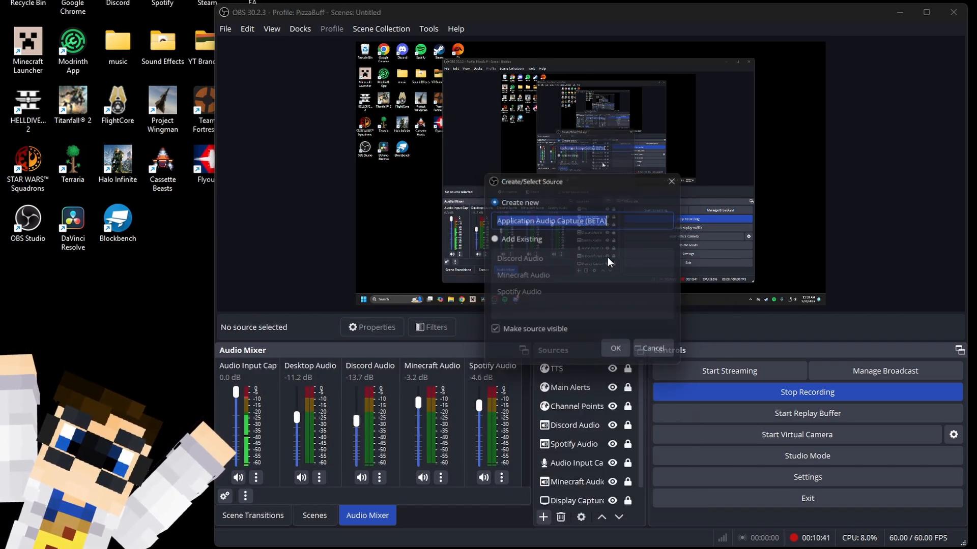
{"action": "left_click", "coordinate": [620, 355]}
{"action": "left_click", "coordinate": [582, 161]}
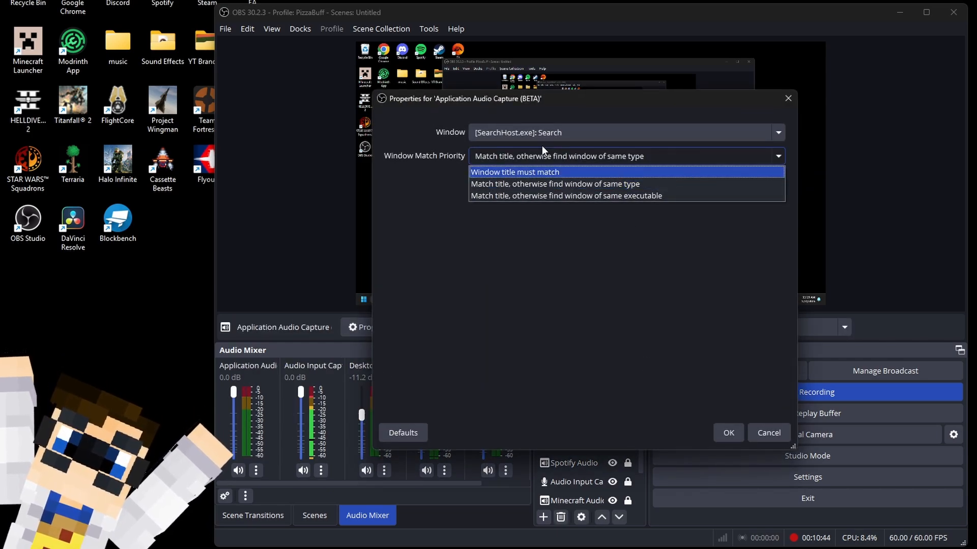
{"action": "left_click", "coordinate": [534, 197]}
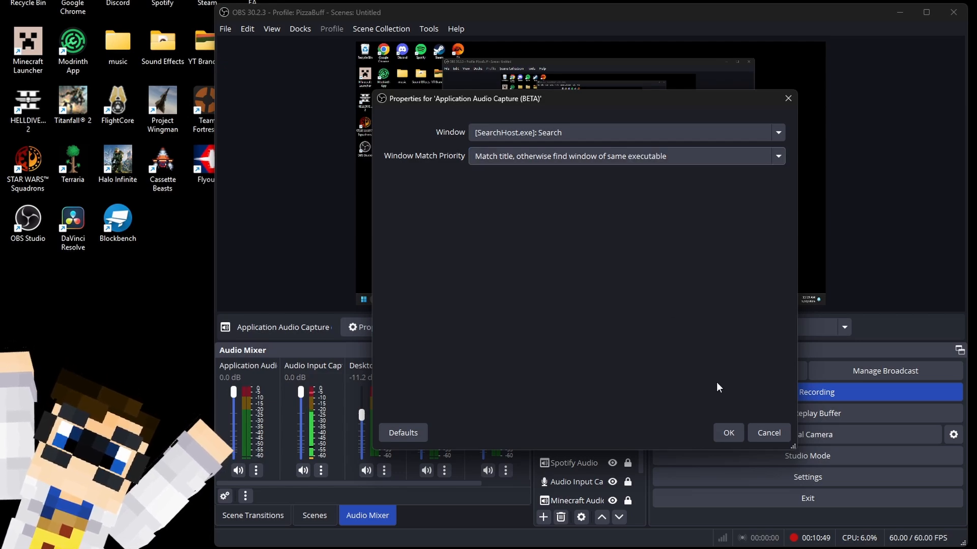
{"action": "left_click", "coordinate": [729, 433]}
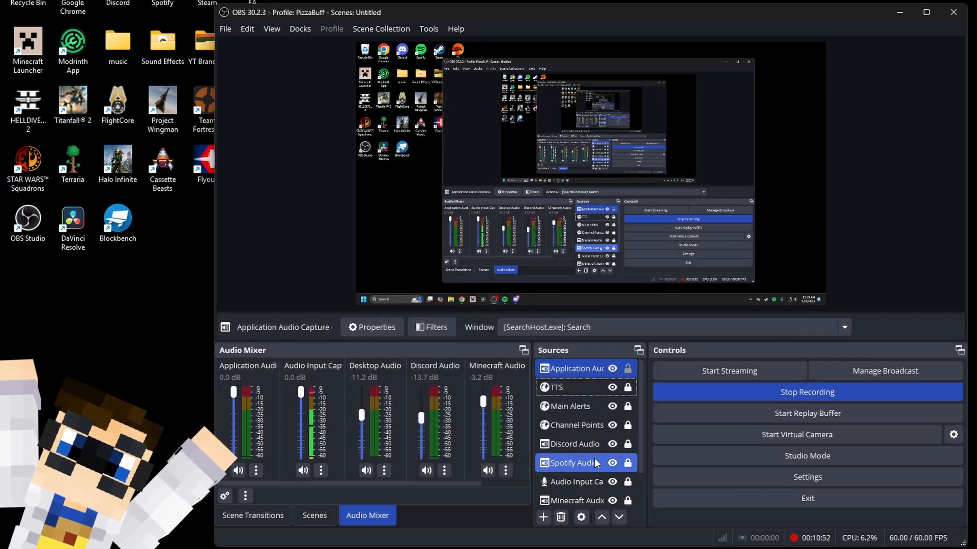
{"action": "left_click", "coordinate": [561, 517]}
{"action": "left_click", "coordinate": [671, 292]}
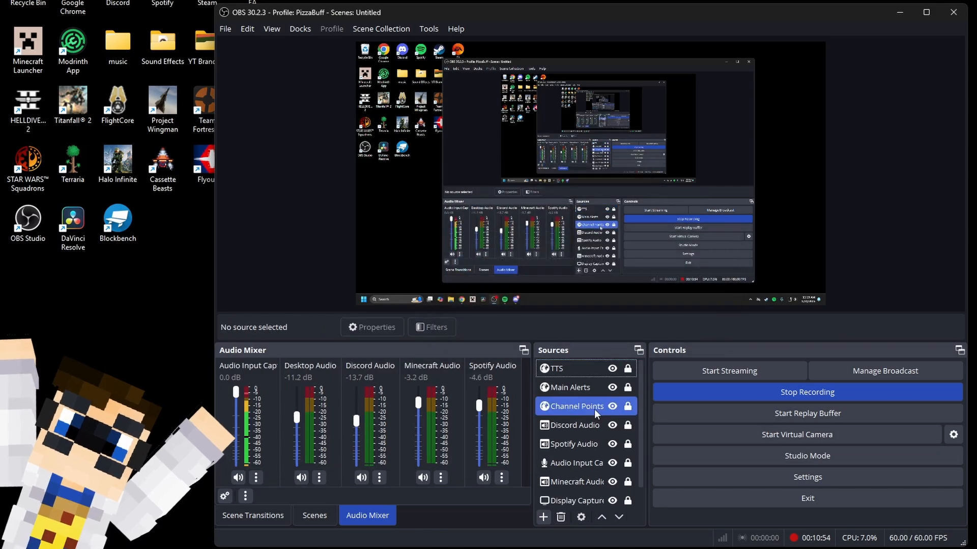
{"action": "left_click", "coordinate": [595, 465]}
{"action": "scroll", "coordinate": [594, 418], "scroll_direction": "up", "scroll_amount": 1}
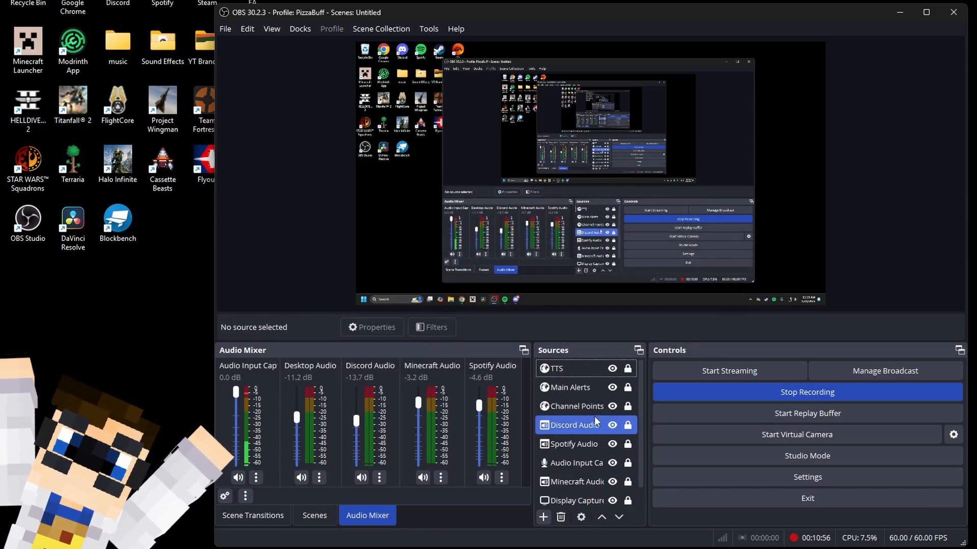
{"action": "left_click", "coordinate": [569, 370]}
- Give the Display Capture source a custom blue list colour, #1856ff
{"action": "scroll", "coordinate": [575, 411], "scroll_direction": "down", "scroll_amount": 1}
{"action": "left_click", "coordinate": [573, 480]}
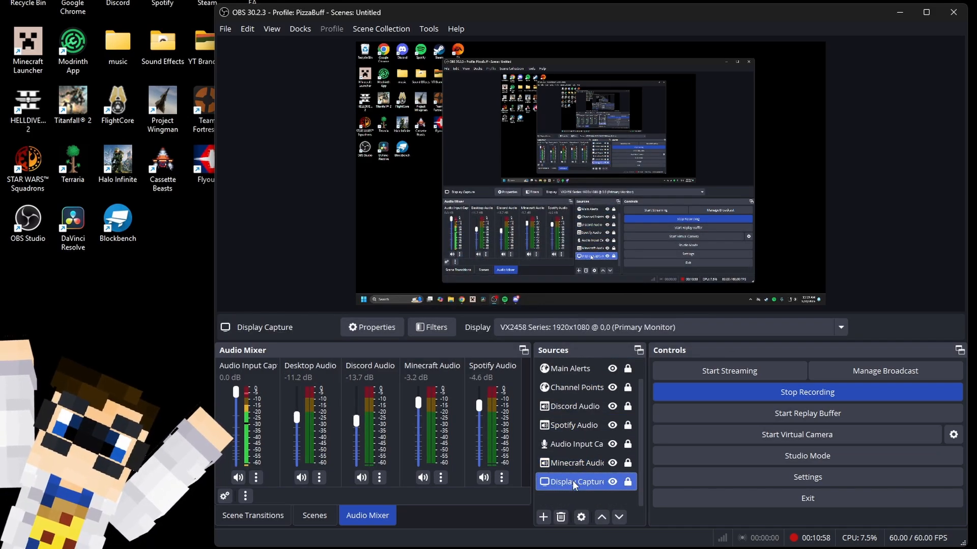
{"action": "right_click", "coordinate": [572, 480]}
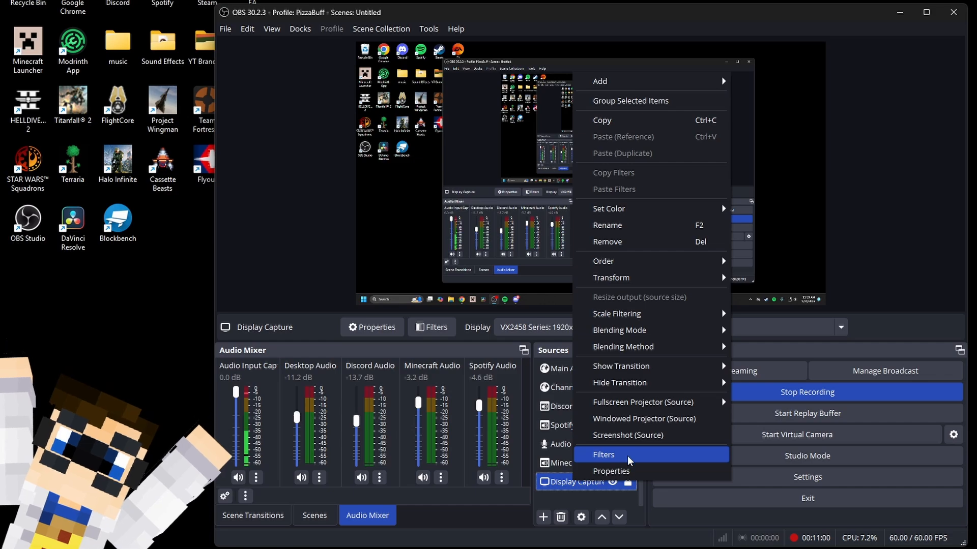
{"action": "mouse_move", "coordinate": [702, 209]}
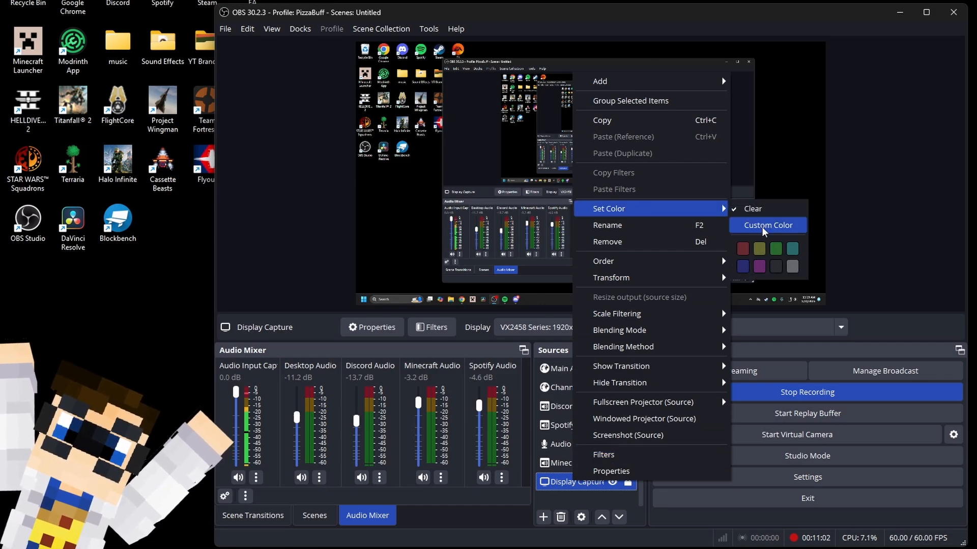
{"action": "left_click", "coordinate": [764, 226]}
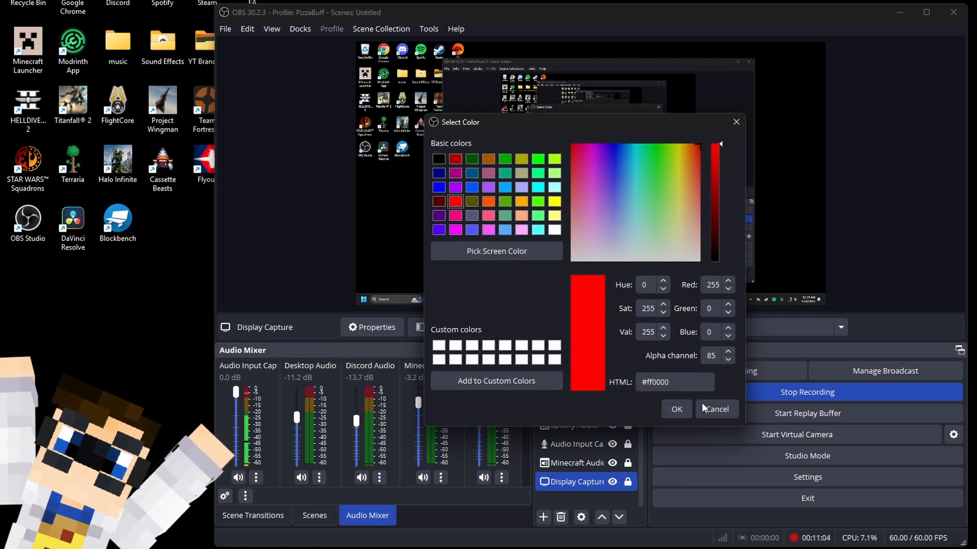
{"action": "left_click", "coordinate": [620, 156]}
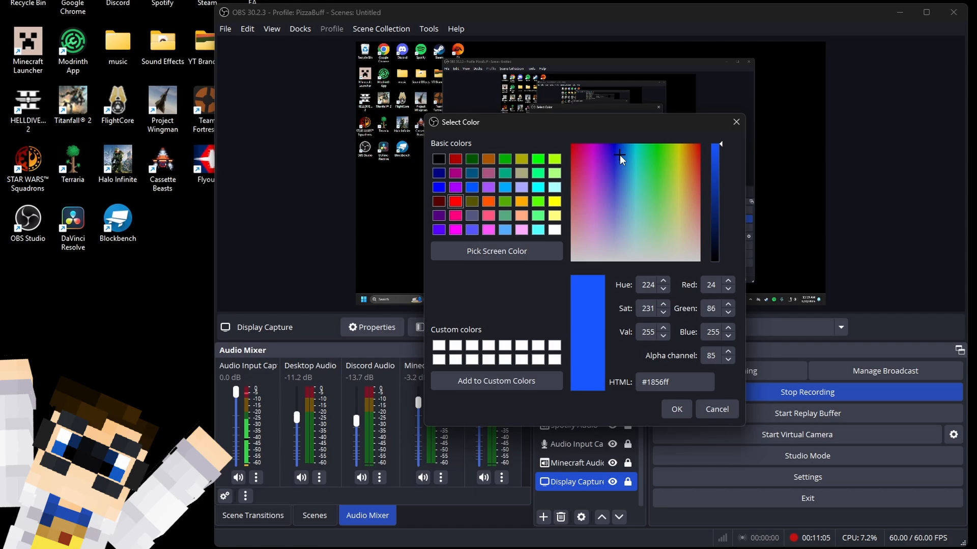
{"action": "left_click", "coordinate": [676, 409]}
- Set the Minecraft Audio source's list colour to the green preset and deselect it
{"action": "left_click", "coordinate": [581, 469]}
{"action": "right_click", "coordinate": [582, 469]}
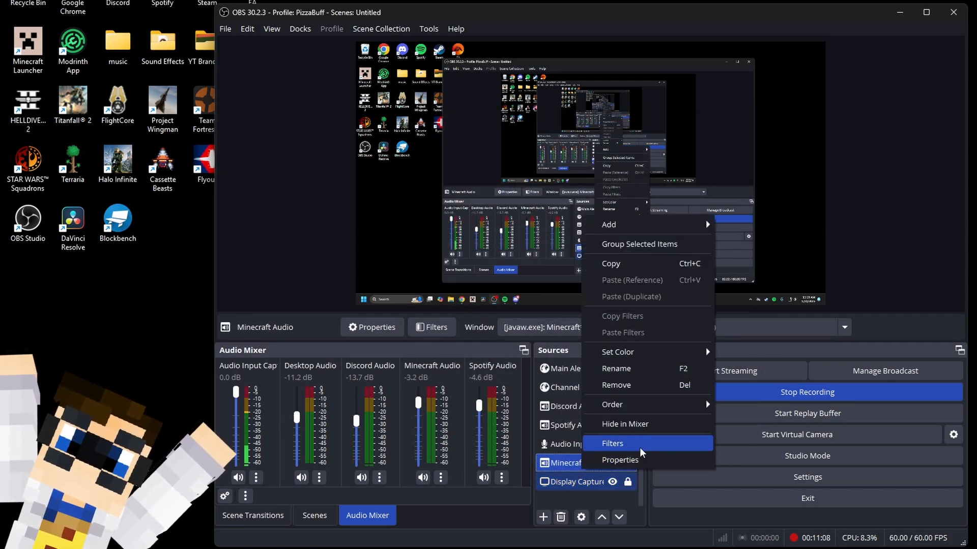
{"action": "mouse_move", "coordinate": [639, 351]}
{"action": "left_click", "coordinate": [758, 395]}
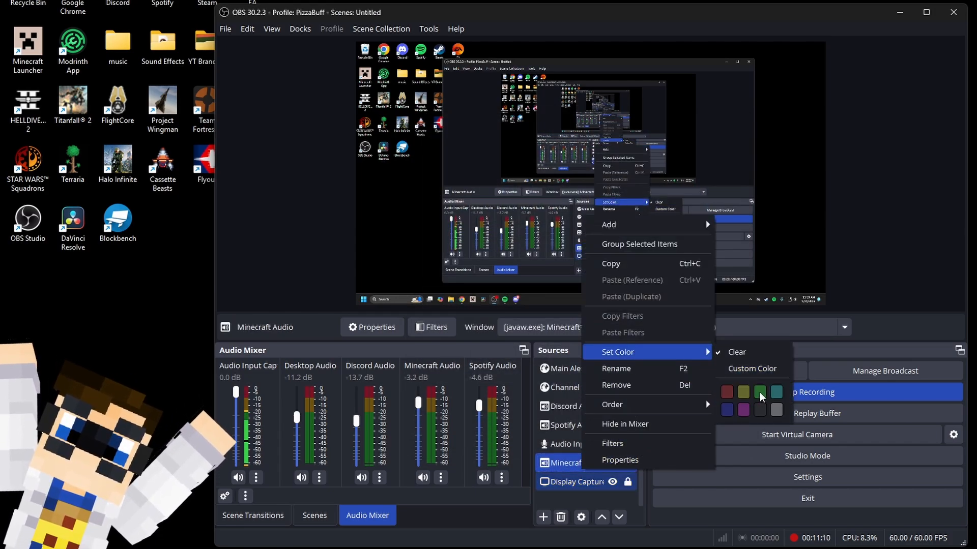
{"action": "left_click", "coordinate": [606, 495]}
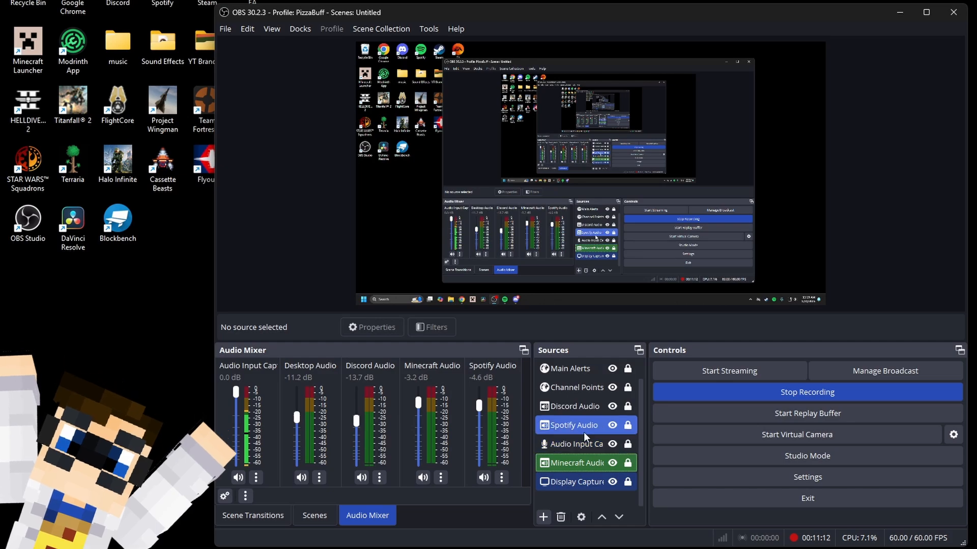
- View the preset colour choices for the Audio Input Capture source and dismiss them without picking one
{"action": "right_click", "coordinate": [576, 444]}
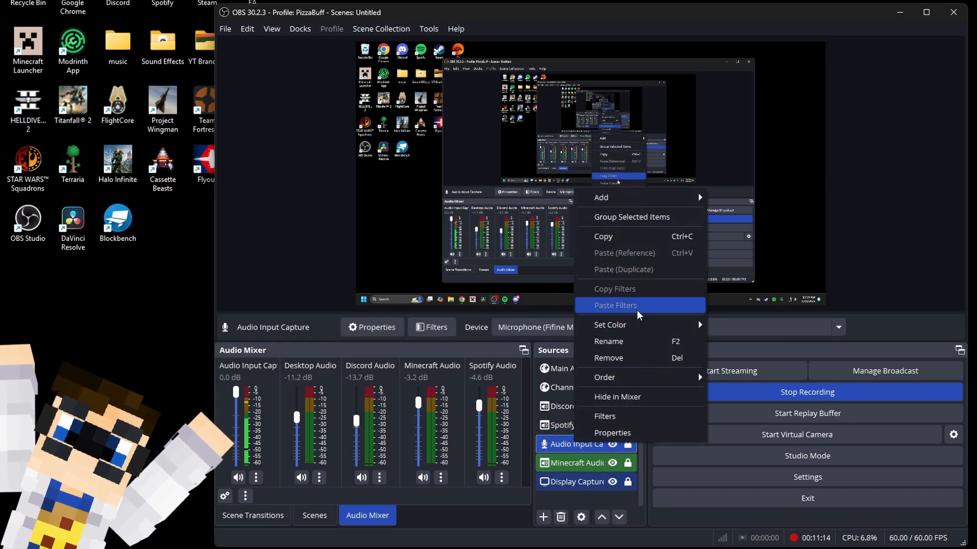
{"action": "mouse_move", "coordinate": [676, 328]}
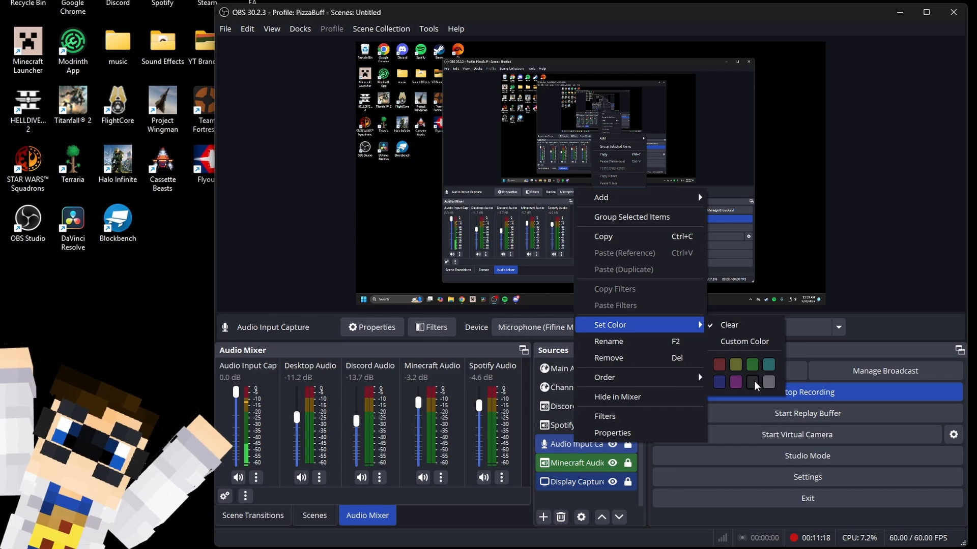
{"action": "left_click", "coordinate": [630, 503]}
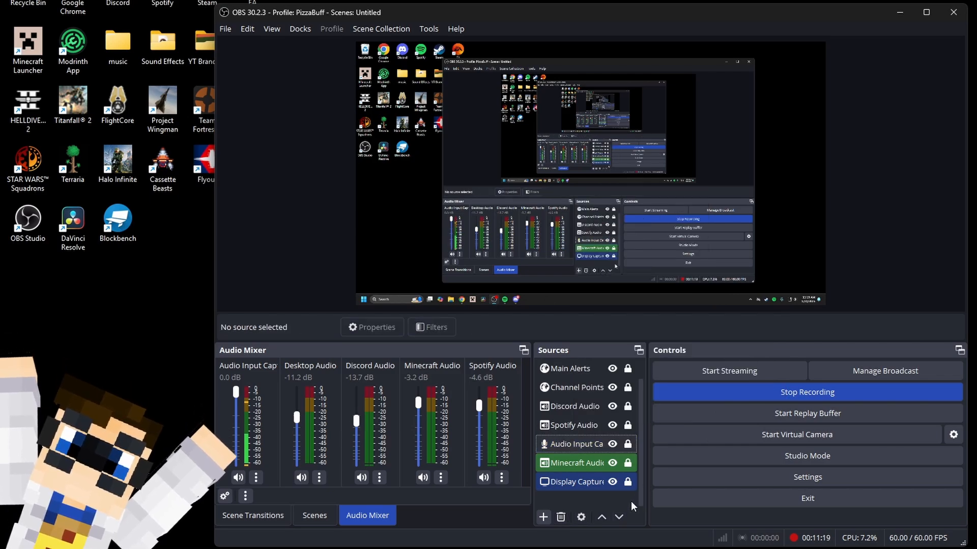
- Lock the Spotify Audio and Audio Input Capture sources, leaving Audio Input Capture selected
{"action": "right_click", "coordinate": [576, 427]}
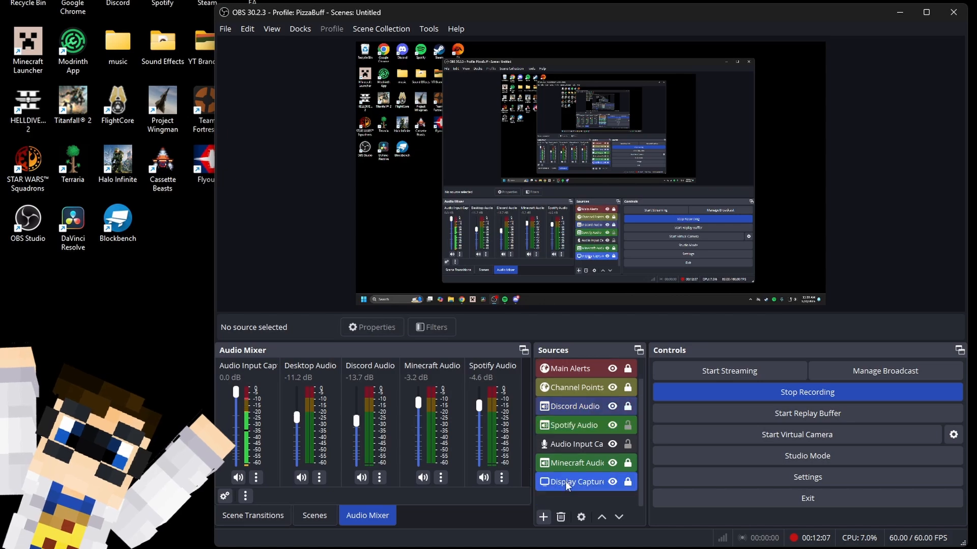
{"action": "left_click", "coordinate": [624, 431]}
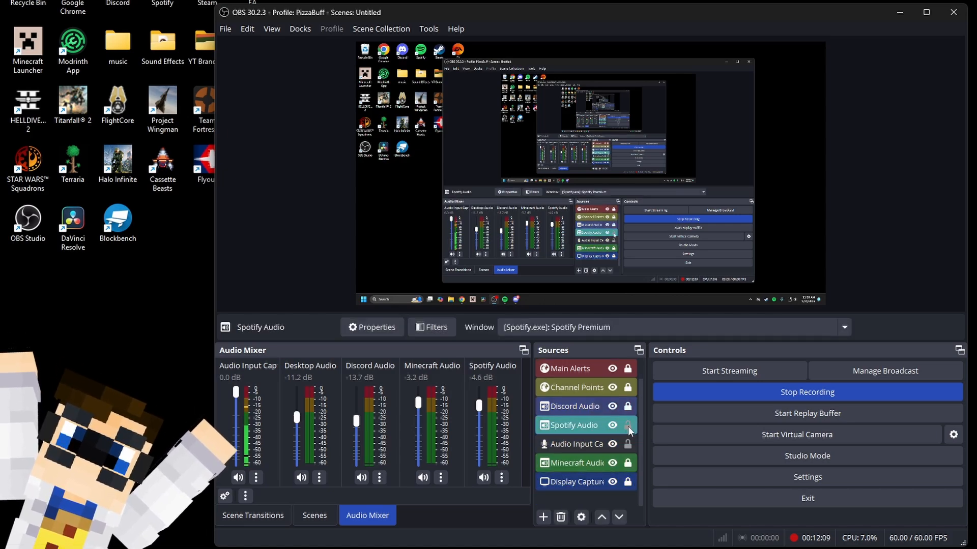
{"action": "left_click", "coordinate": [628, 425]}
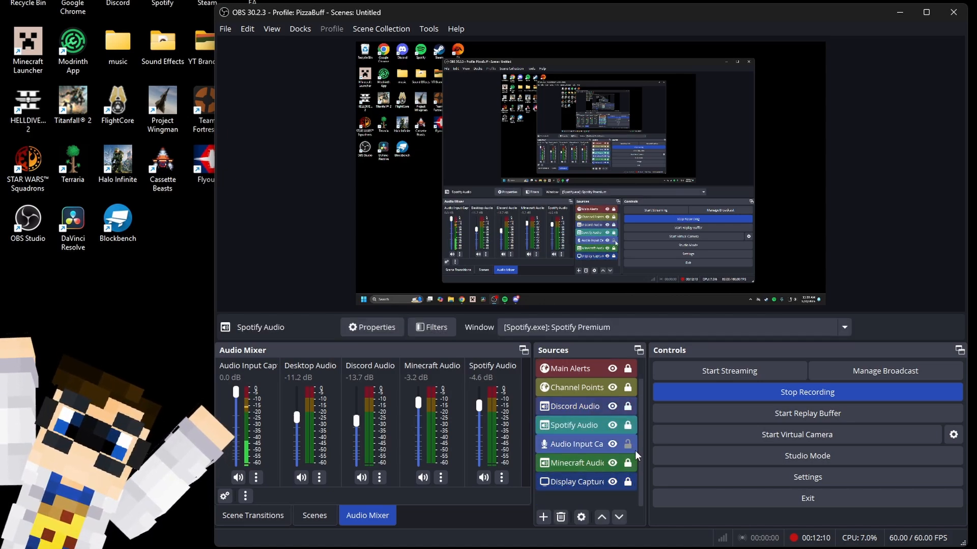
{"action": "left_click", "coordinate": [587, 447]}
- Add a new Audio Input Capture source, view its available devices, and close the properties with Device left at Default
{"action": "left_click", "coordinate": [544, 518]}
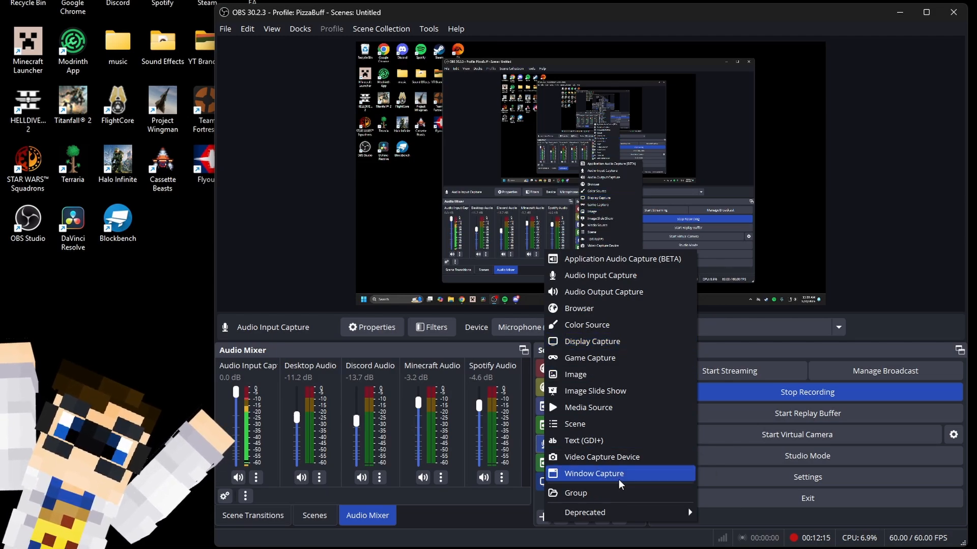
{"action": "left_click", "coordinate": [600, 275]}
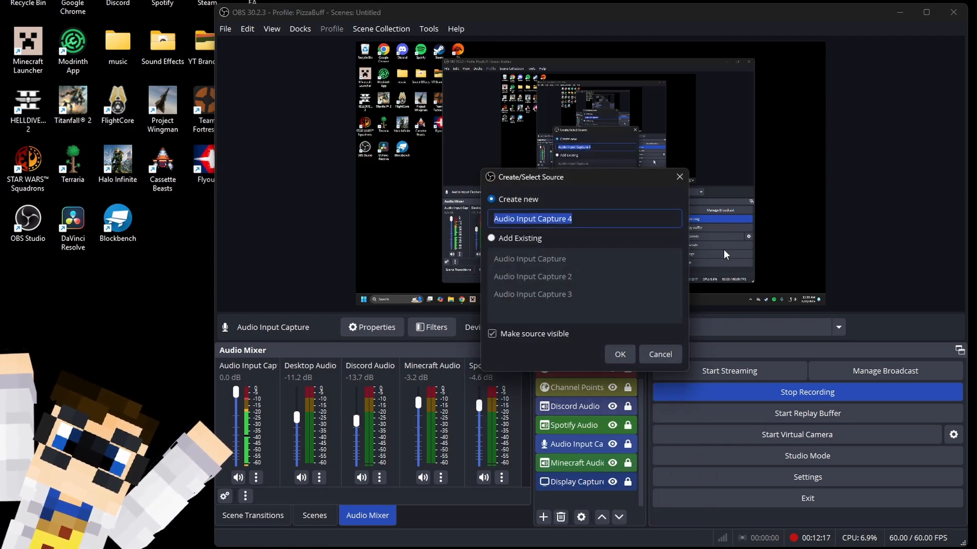
{"action": "left_click", "coordinate": [625, 352]}
{"action": "left_click", "coordinate": [472, 133]}
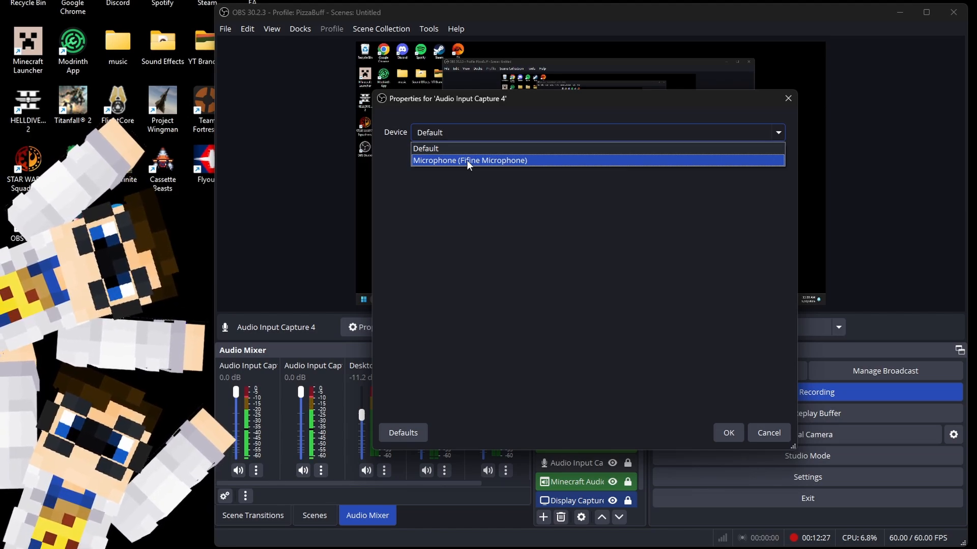
{"action": "left_click", "coordinate": [783, 438]}
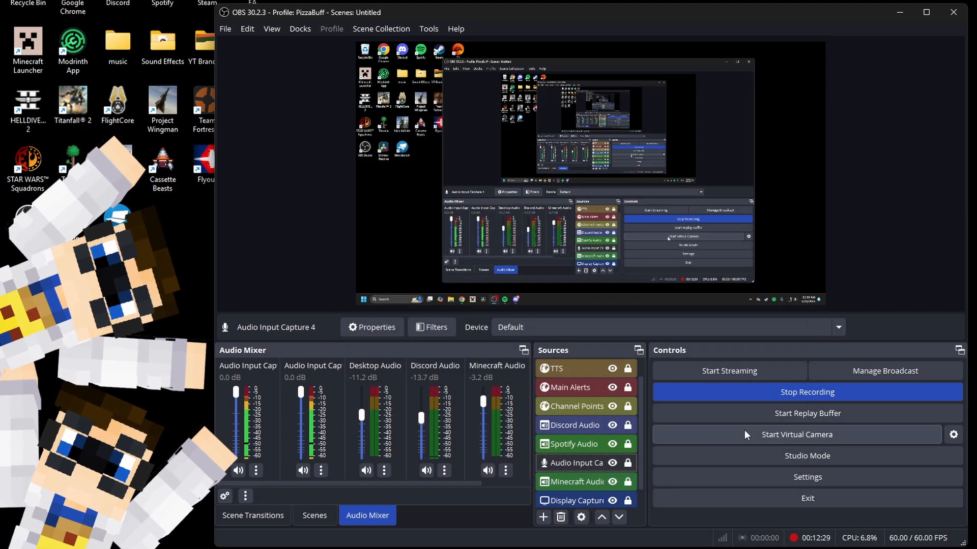
{"action": "scroll", "coordinate": [602, 441], "scroll_direction": "up", "scroll_amount": 1}
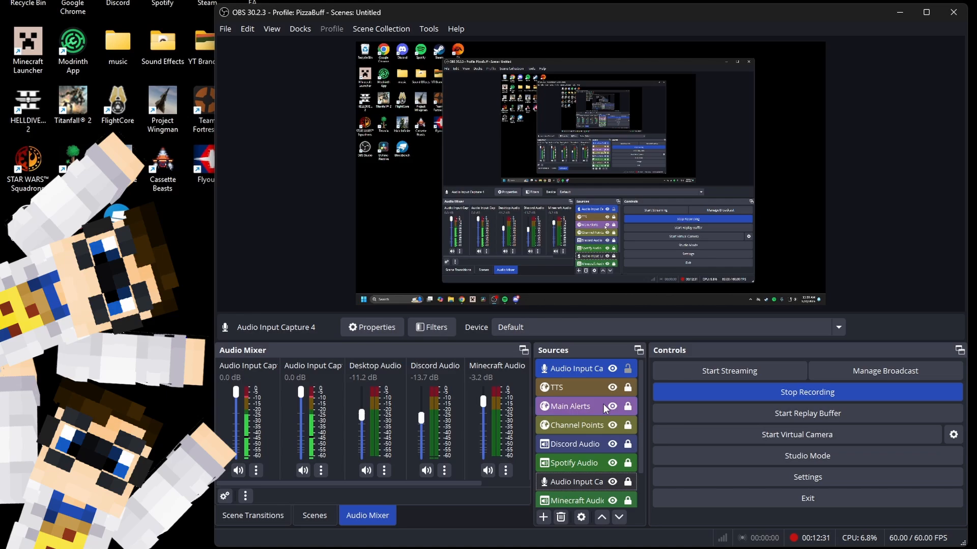
- Set the new Audio Input Capture source's device to Microphone (Fifine Microphone) in its properties
{"action": "right_click", "coordinate": [572, 371]}
{"action": "left_click", "coordinate": [560, 369]}
{"action": "right_click", "coordinate": [559, 368]}
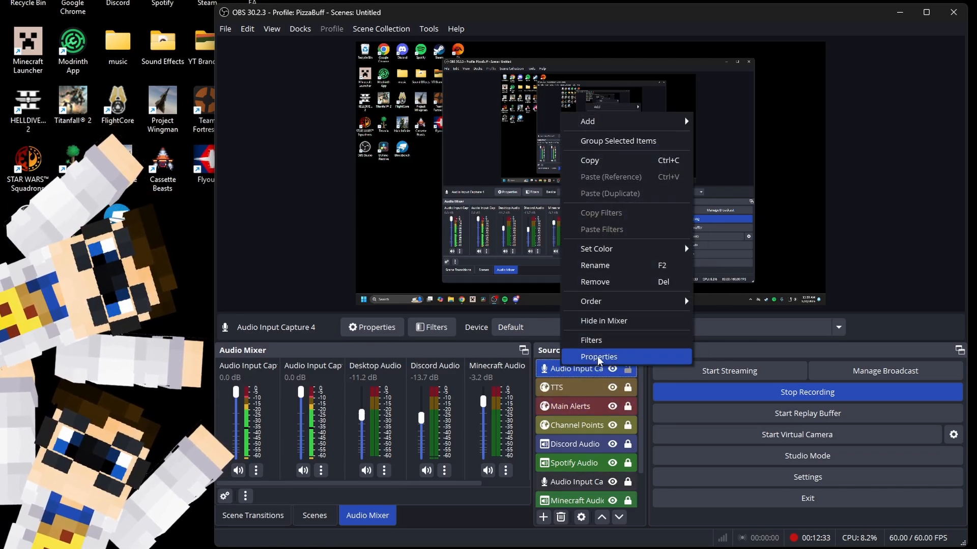
{"action": "left_click", "coordinate": [598, 357]}
{"action": "left_click", "coordinate": [473, 138]}
{"action": "left_click", "coordinate": [464, 160]}
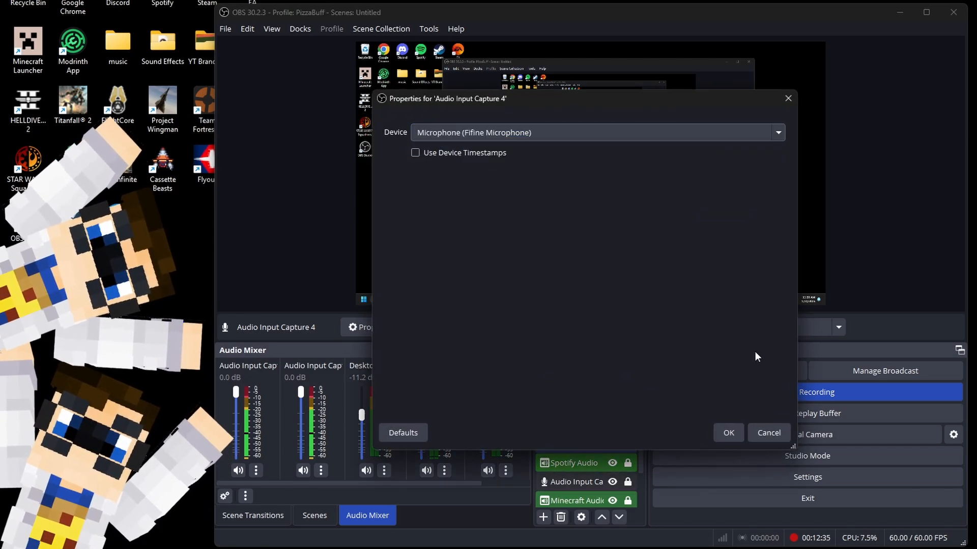
{"action": "left_click", "coordinate": [731, 432]}
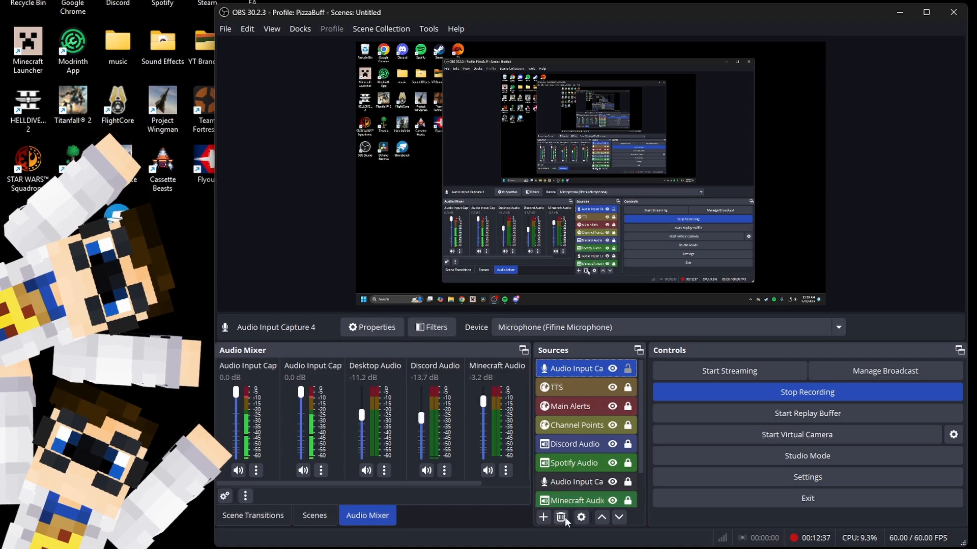
- Remove the Audio Input Capture 4 source and confirm, leaving the original Audio Input Capture selected
{"action": "left_click", "coordinate": [562, 517]}
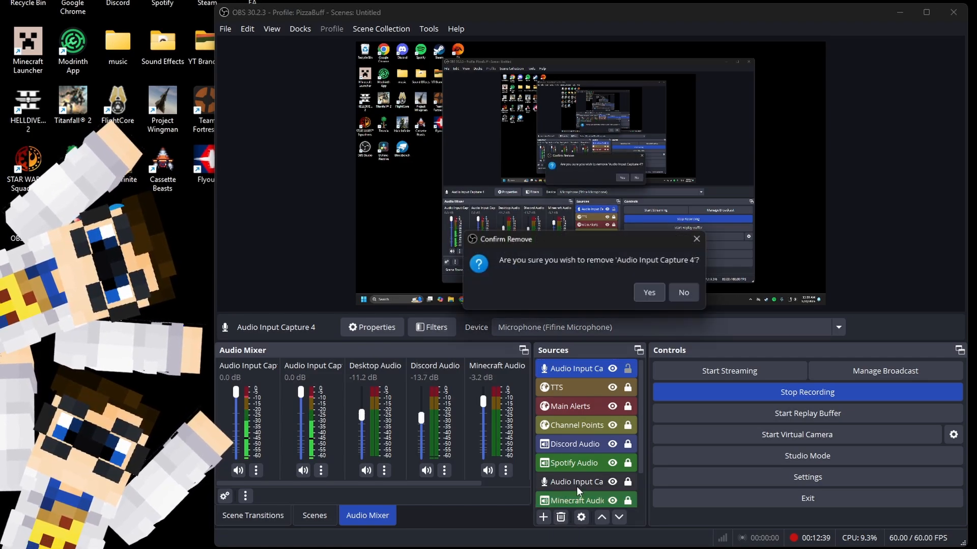
{"action": "left_click", "coordinate": [652, 293]}
{"action": "left_click", "coordinate": [595, 445]}
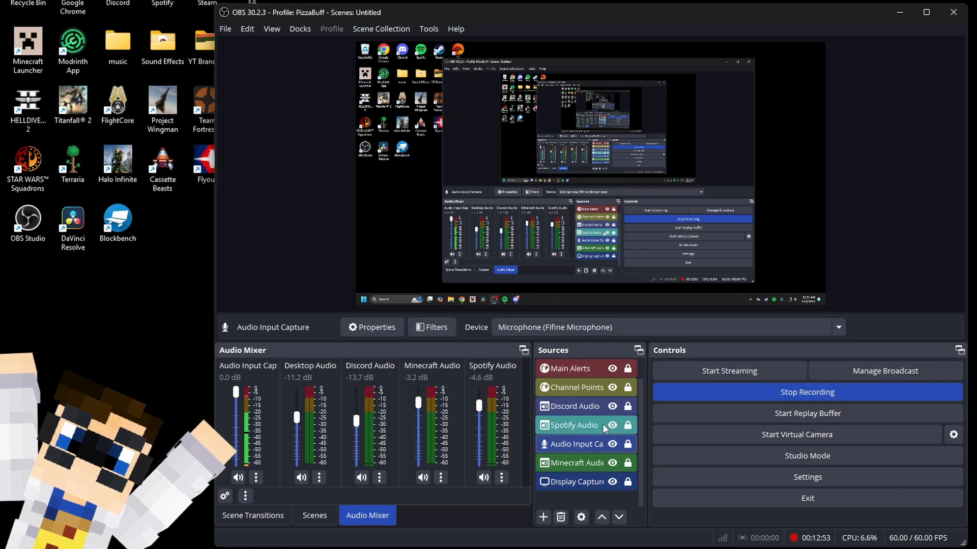
- Select the Display Capture source and view the creation dialog for a Game Capture source, dismissing it without creating one
{"action": "left_click", "coordinate": [568, 481]}
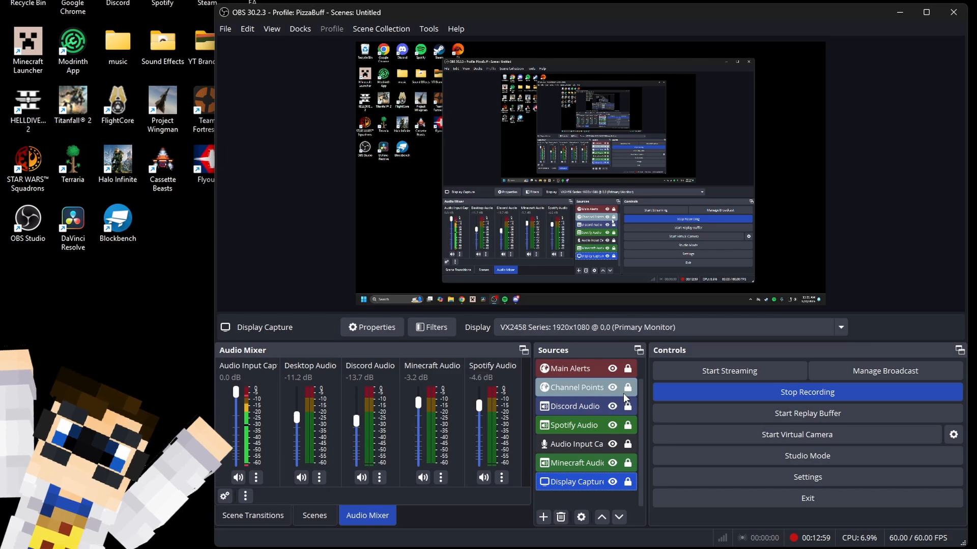
{"action": "left_click", "coordinate": [543, 517]}
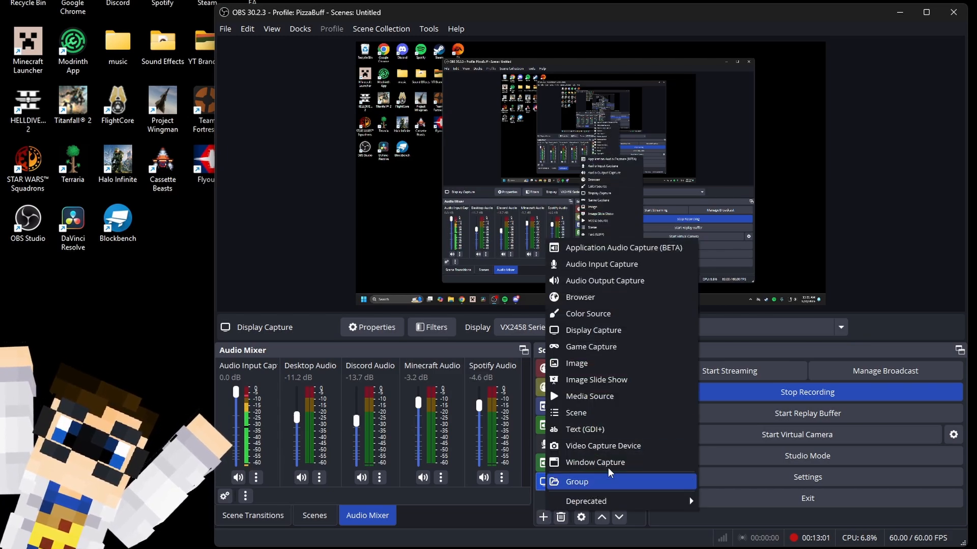
{"action": "left_click", "coordinate": [587, 348]}
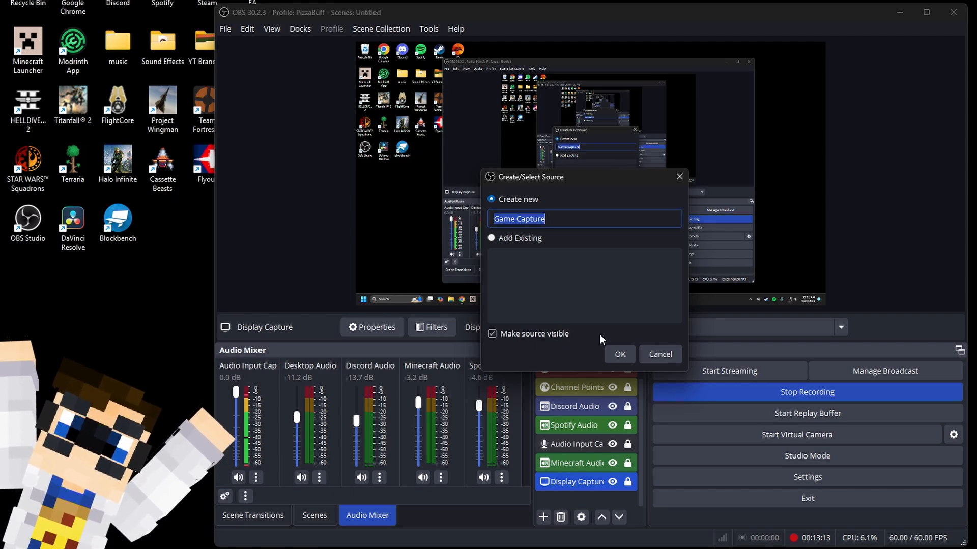
{"action": "left_click", "coordinate": [657, 356]}
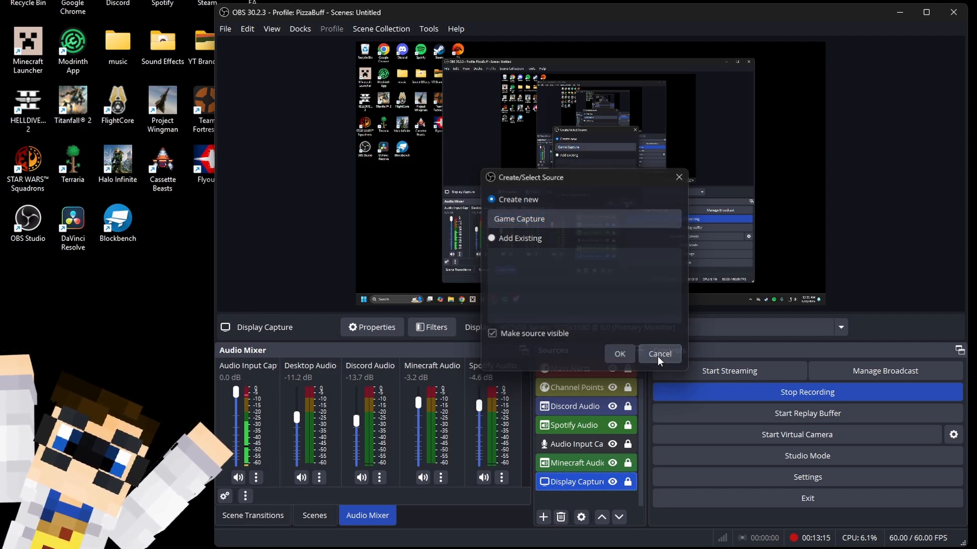
- View the creation dialogs for new Window Capture and Display Capture sources, dismissing both without creating anything
{"action": "left_click", "coordinate": [543, 517]}
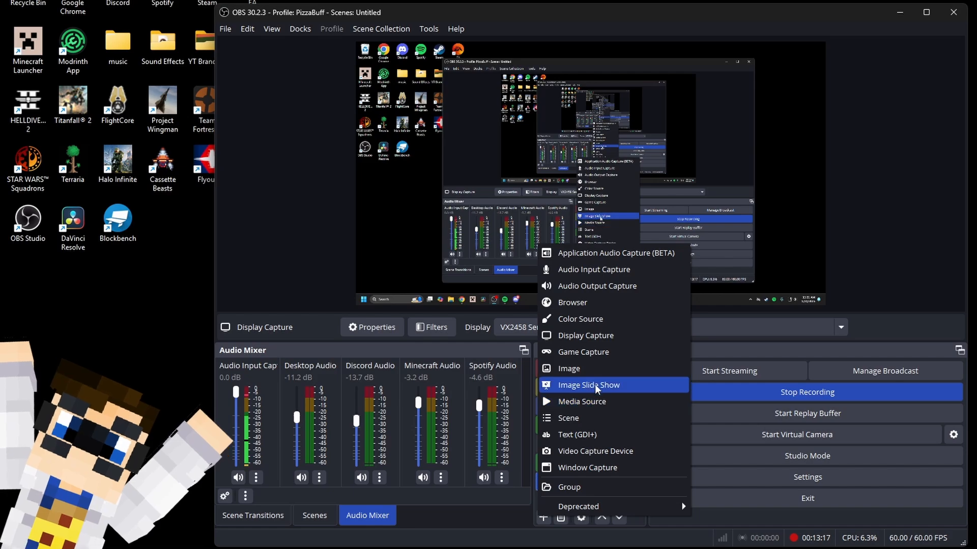
{"action": "left_click", "coordinate": [587, 467]}
{"action": "left_click", "coordinate": [649, 358]}
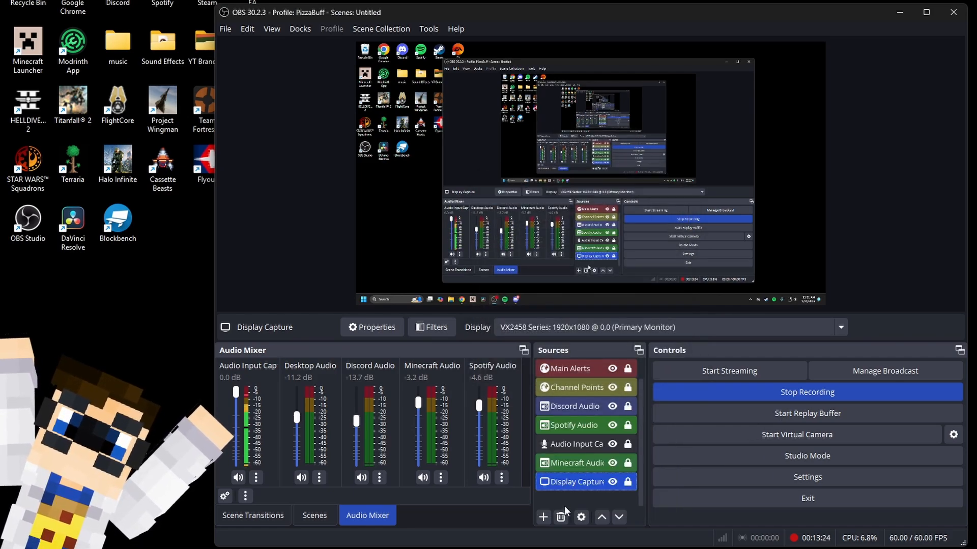
{"action": "left_click", "coordinate": [543, 518]}
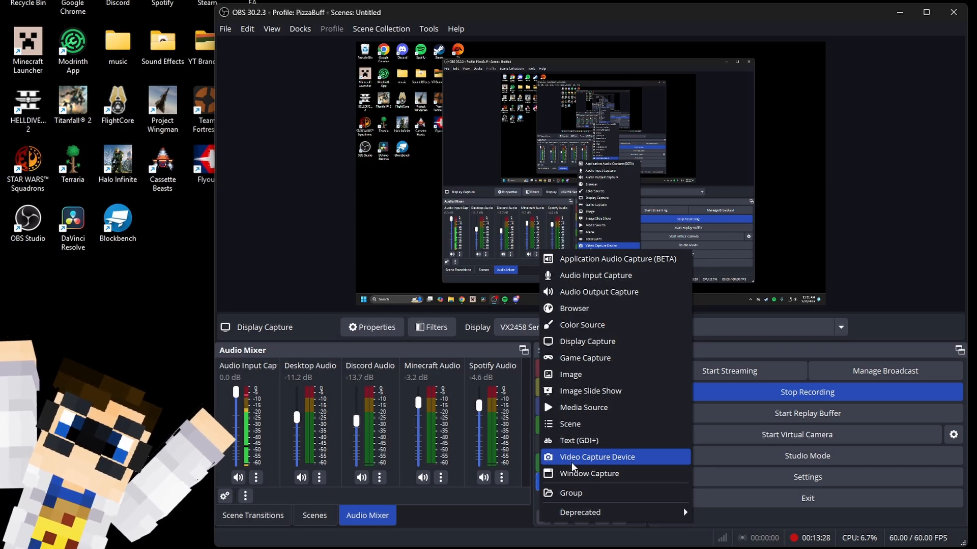
{"action": "left_click", "coordinate": [576, 341]}
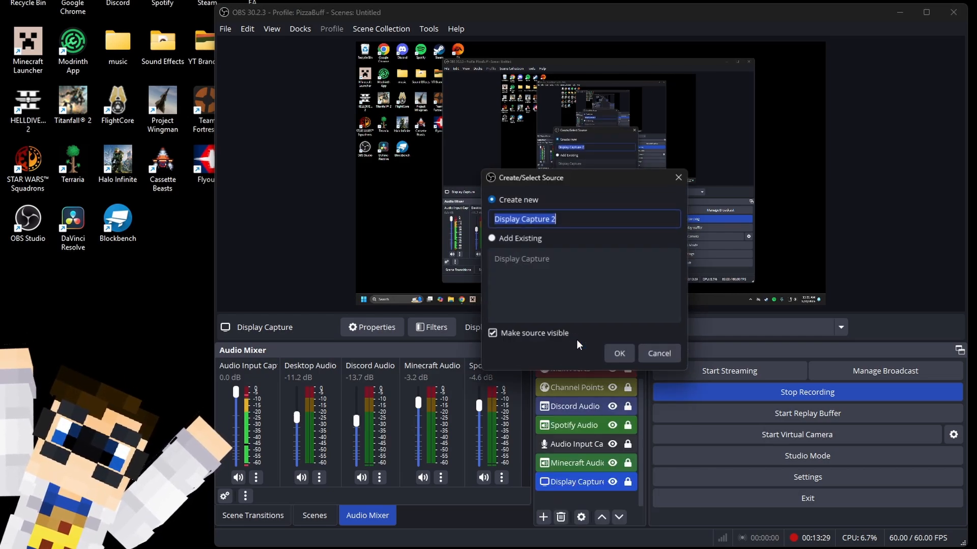
{"action": "left_click", "coordinate": [645, 359]}
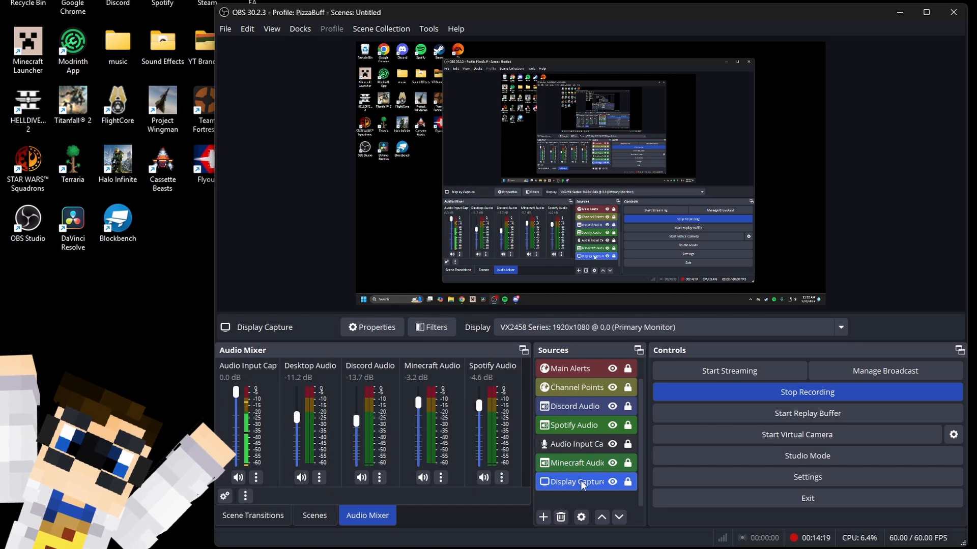
- Deselect the Display Capture source and slightly adjust the width of the Sources dock
{"action": "left_click", "coordinate": [582, 499]}
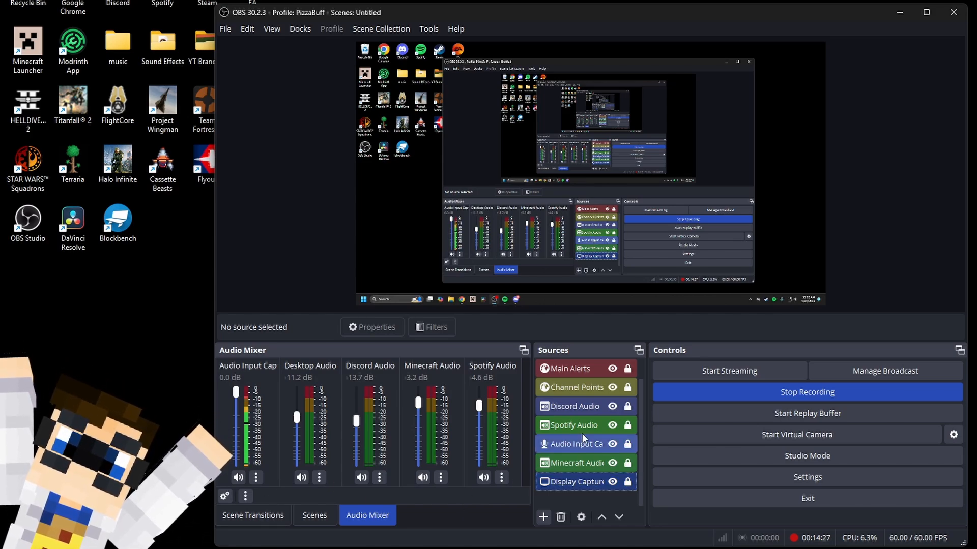
{"action": "scroll", "coordinate": [584, 397], "scroll_direction": "up", "scroll_amount": 1}
{"action": "scroll", "coordinate": [576, 413], "scroll_direction": "down", "scroll_amount": 1}
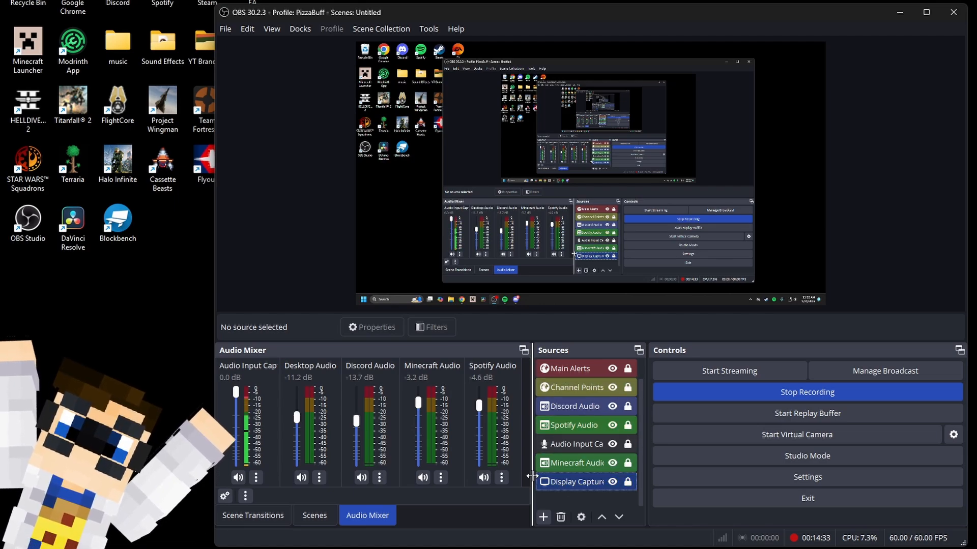
{"action": "mouse_move", "coordinate": [561, 350]}
{"action": "left_mouse_down"}
{"action": "mouse_move", "coordinate": [308, 174]}
{"action": "mouse_move", "coordinate": [634, 390]}
{"action": "mouse_move", "coordinate": [570, 408]}
{"action": "mouse_move", "coordinate": [429, 285]}
{"action": "mouse_move", "coordinate": [568, 360]}
{"action": "left_mouse_up"}
- Show the Scenes dock and reorder it ahead of Scene Transitions in the docked group
{"action": "left_click", "coordinate": [315, 516]}
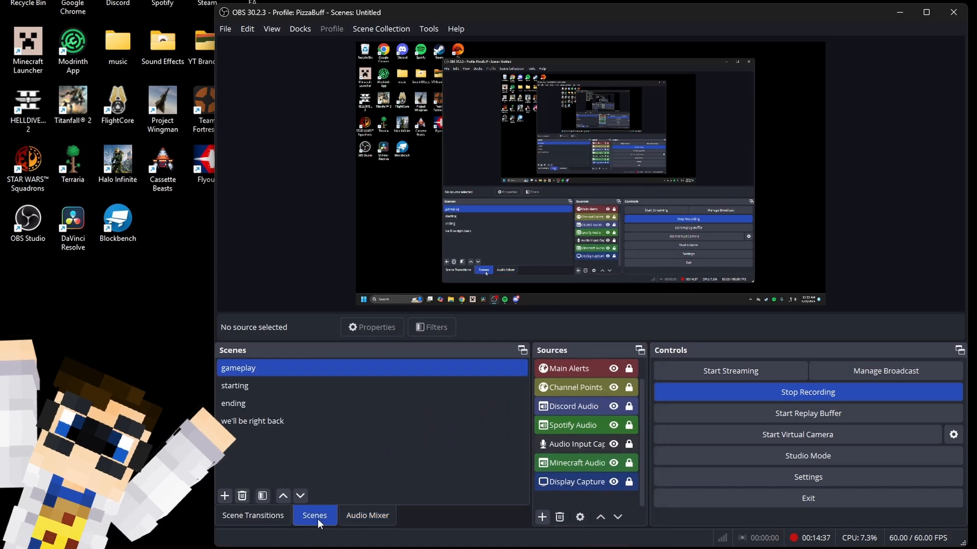
{"action": "left_click_drag", "start_coordinate": [321, 350], "coordinate": [398, 530]}
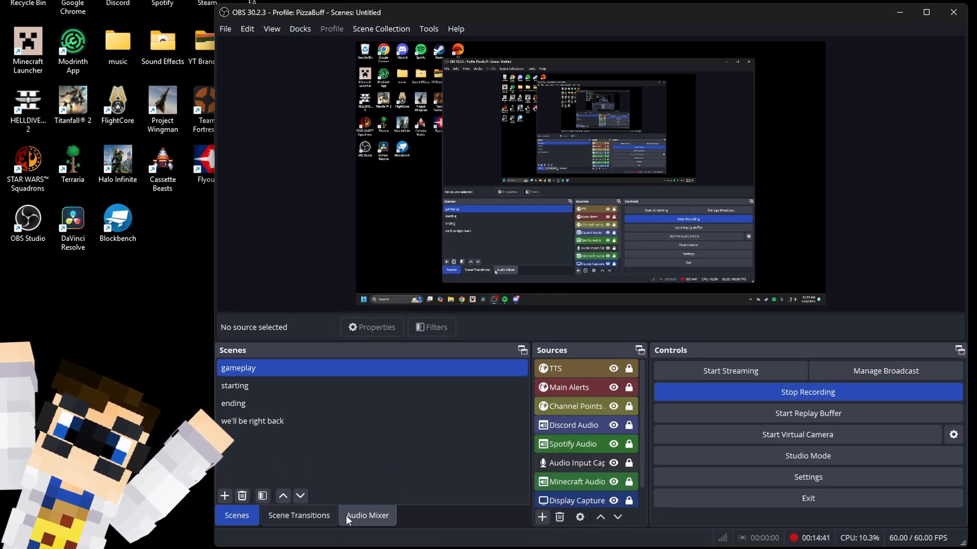
{"action": "left_click", "coordinate": [300, 515]}
{"action": "left_click", "coordinate": [236, 521]}
- Show the Scene Transitions dock and view the available transition choices, leaving Fade chosen
{"action": "left_click", "coordinate": [308, 523]}
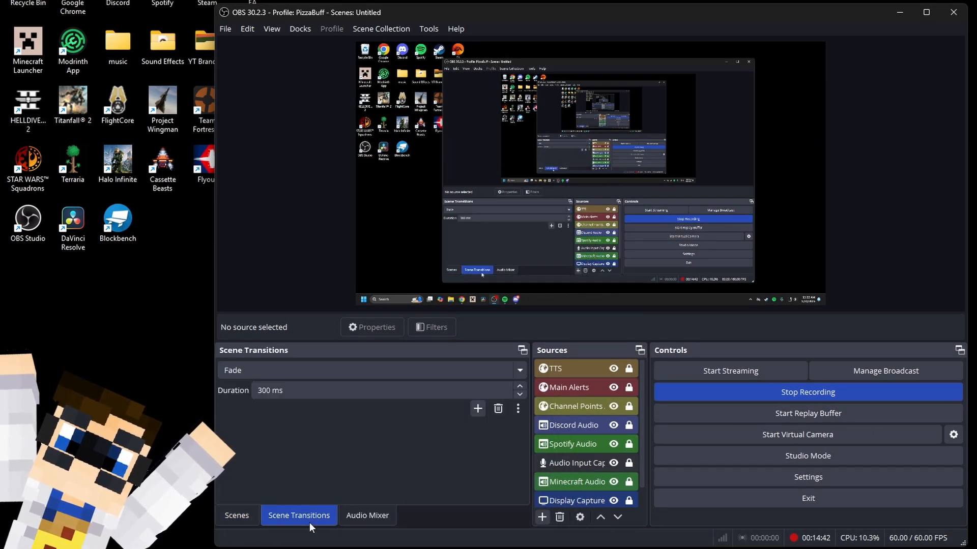
{"action": "left_click", "coordinate": [325, 373]}
{"action": "left_click", "coordinate": [318, 398]}
{"action": "left_click", "coordinate": [288, 372]}
{"action": "left_click", "coordinate": [288, 372]}
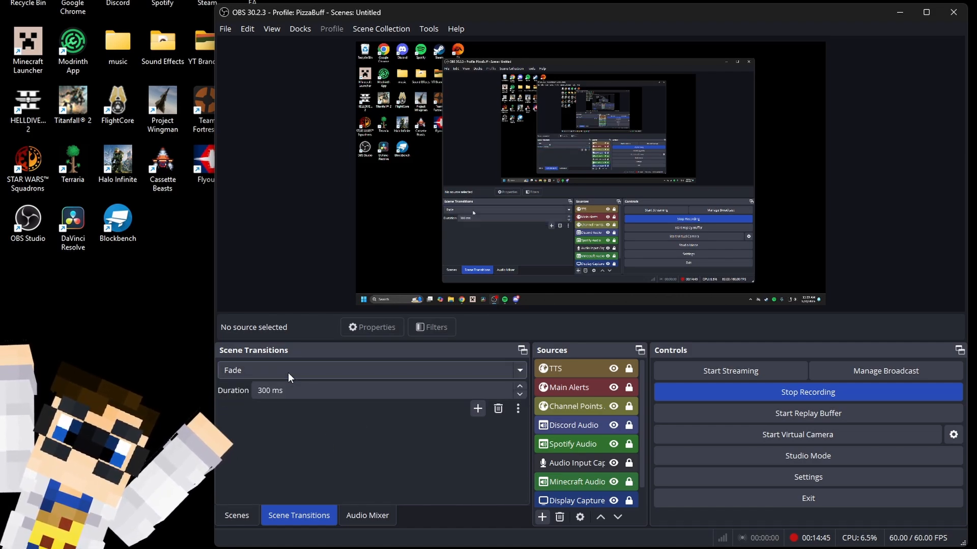
- Switch the scene transition to Cut, set it back to Fade, and return to the Scenes dock
{"action": "left_click", "coordinate": [288, 372]}
{"action": "left_click", "coordinate": [264, 385]}
{"action": "left_click", "coordinate": [325, 367]}
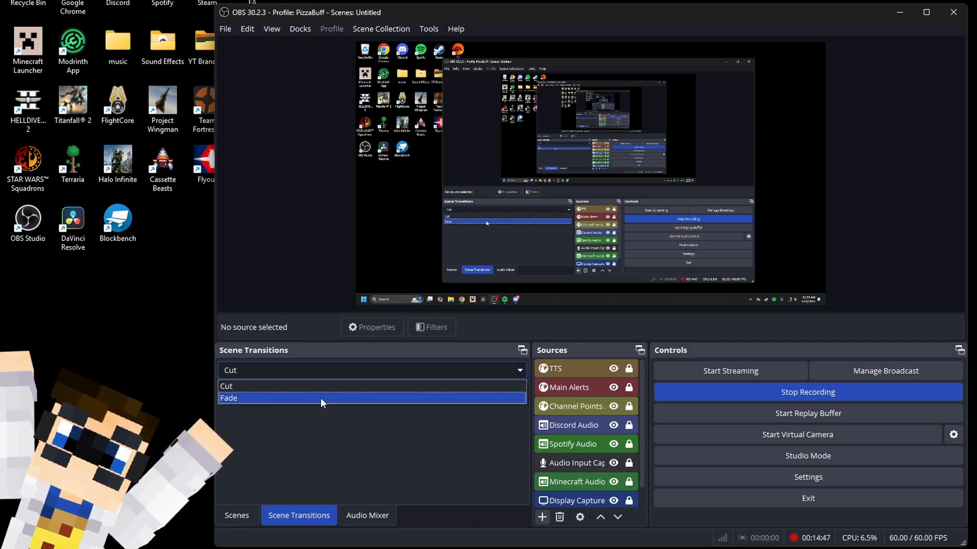
{"action": "left_click", "coordinate": [321, 397]}
{"action": "left_click", "coordinate": [237, 516]}
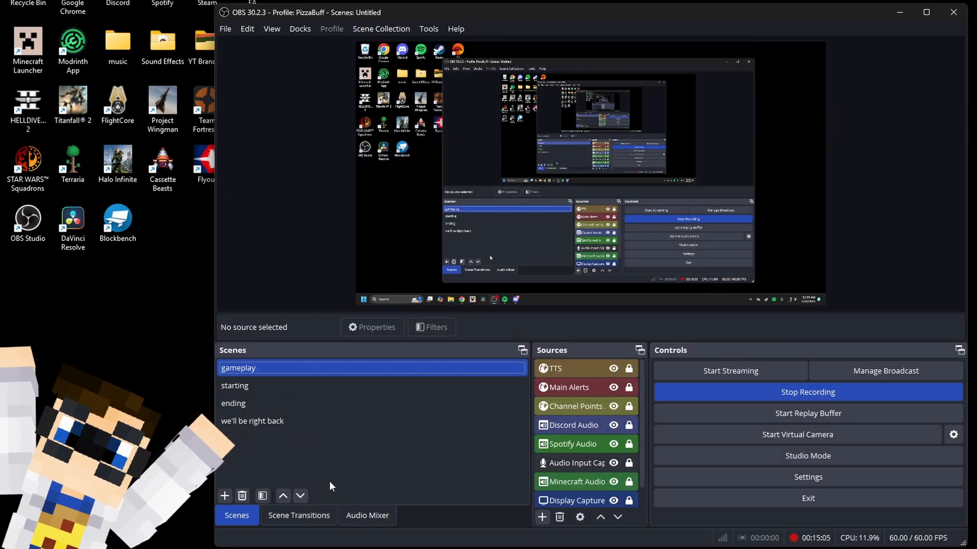
- Set the scene transition to Fade, checking the Scenes dock in between
{"action": "left_click", "coordinate": [321, 517]}
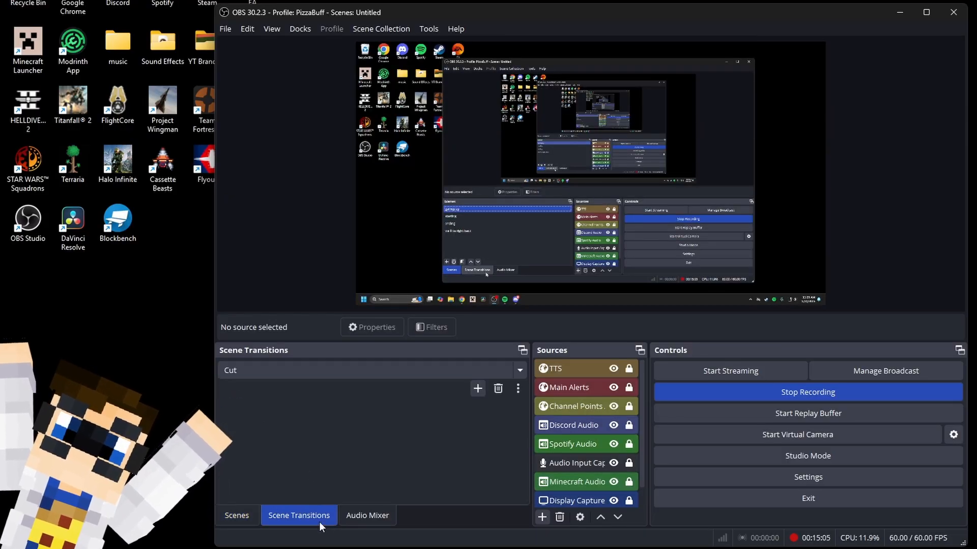
{"action": "left_click", "coordinate": [318, 377]}
{"action": "left_click", "coordinate": [292, 398]}
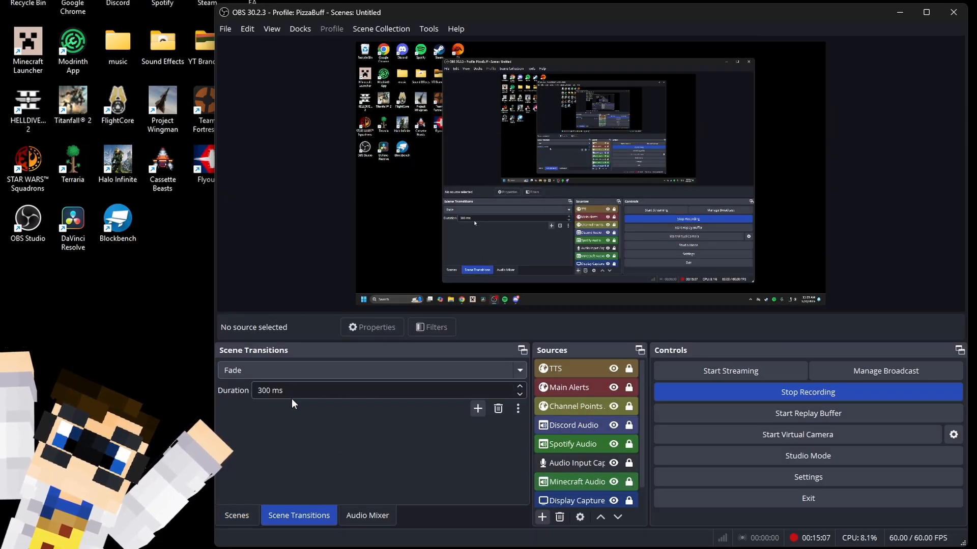
{"action": "left_click", "coordinate": [236, 515]}
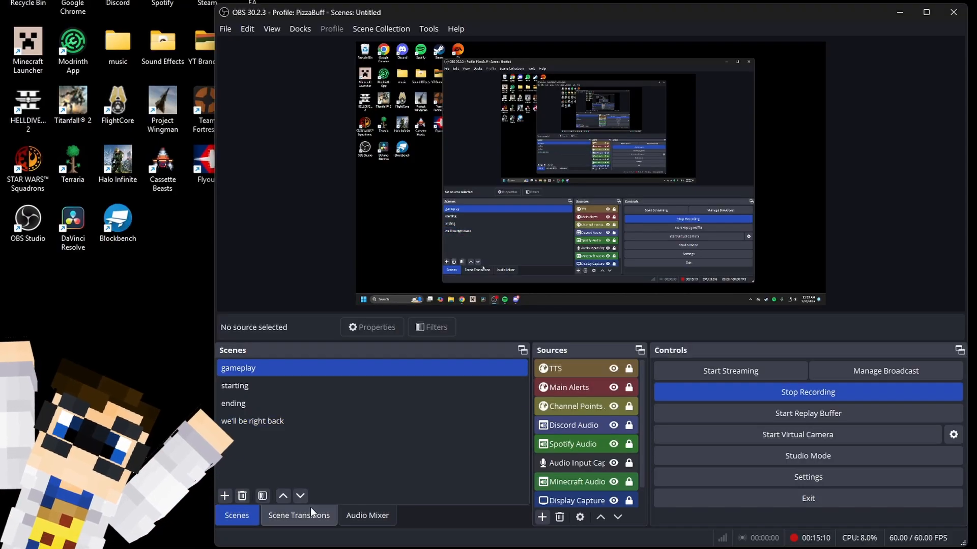
{"action": "left_click", "coordinate": [308, 514]}
{"action": "left_click", "coordinate": [275, 370]}
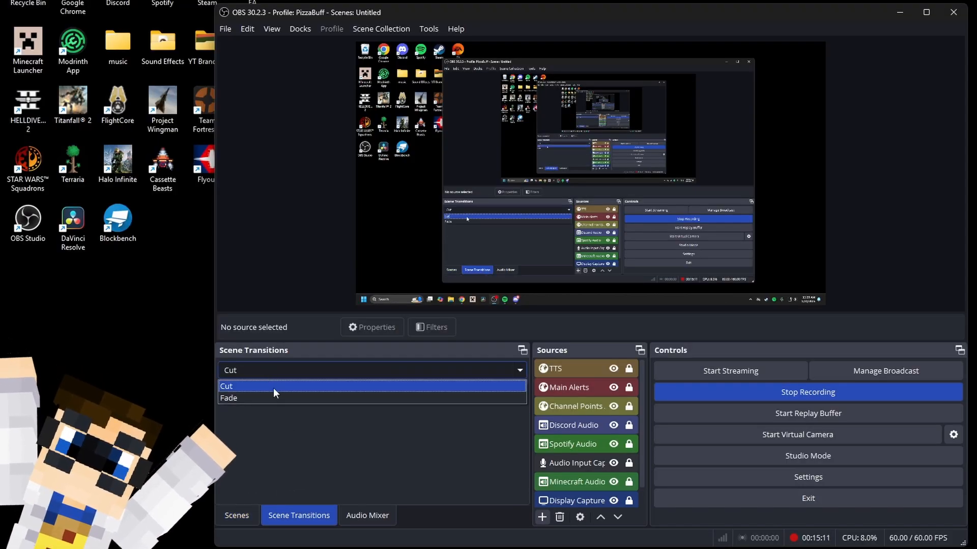
{"action": "left_click", "coordinate": [265, 400]}
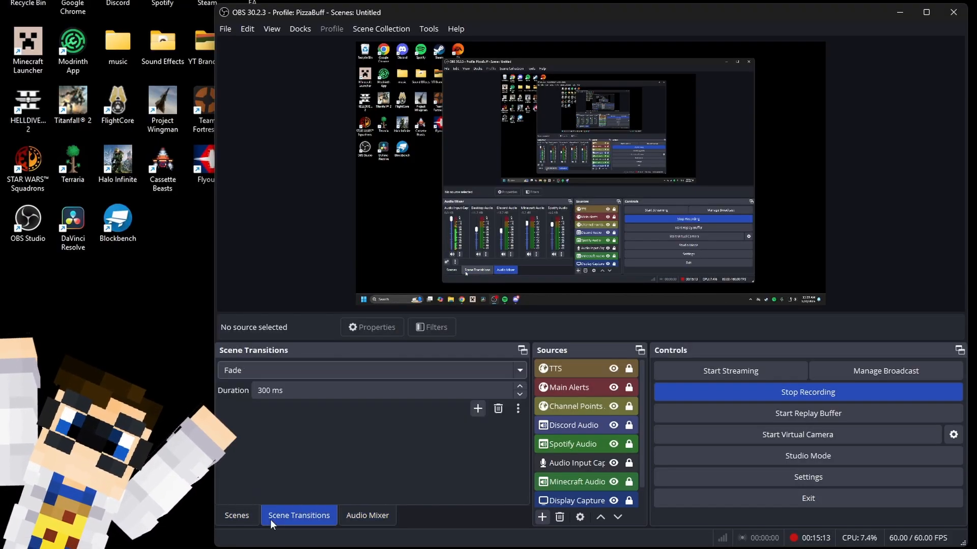
- Add a Swipe scene transition, set it as the active one, and view the other transition types that can be added
{"action": "left_click", "coordinate": [477, 409]}
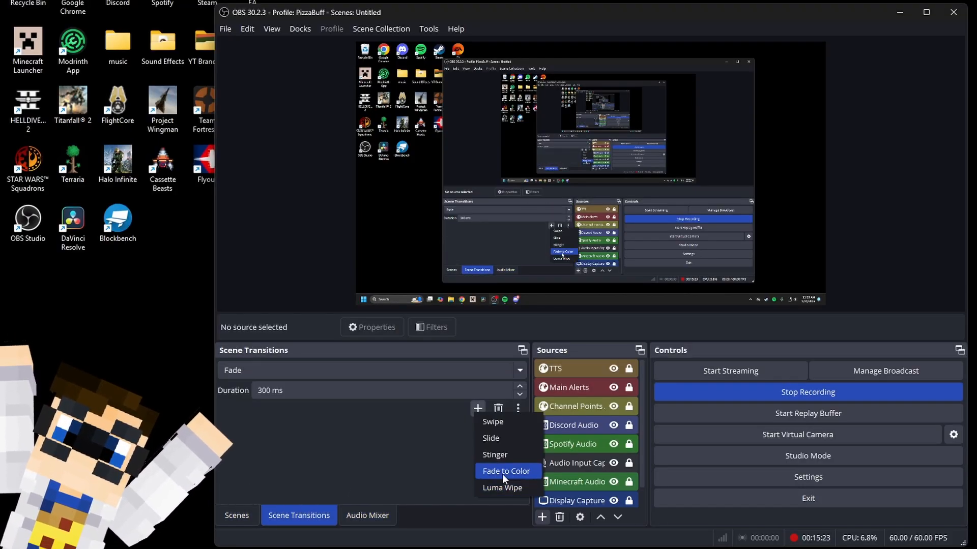
{"action": "left_click", "coordinate": [515, 423]}
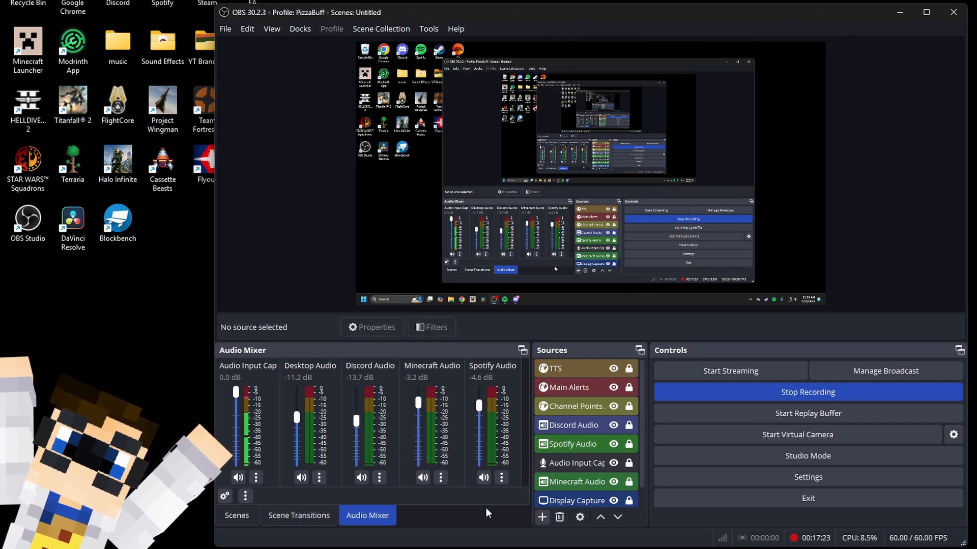
{"action": "left_click", "coordinate": [320, 516]}
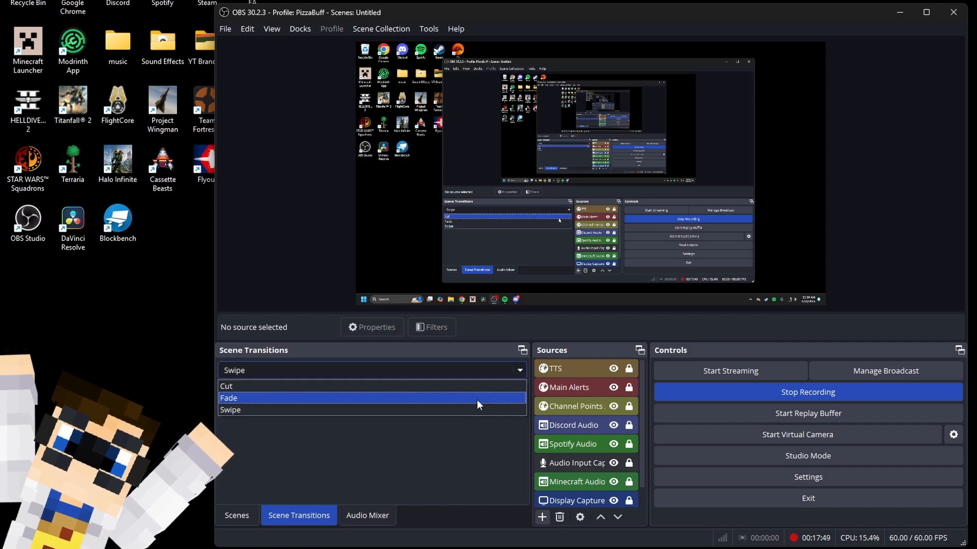
{"action": "left_click", "coordinate": [478, 400]}
{"action": "left_click", "coordinate": [479, 409]}
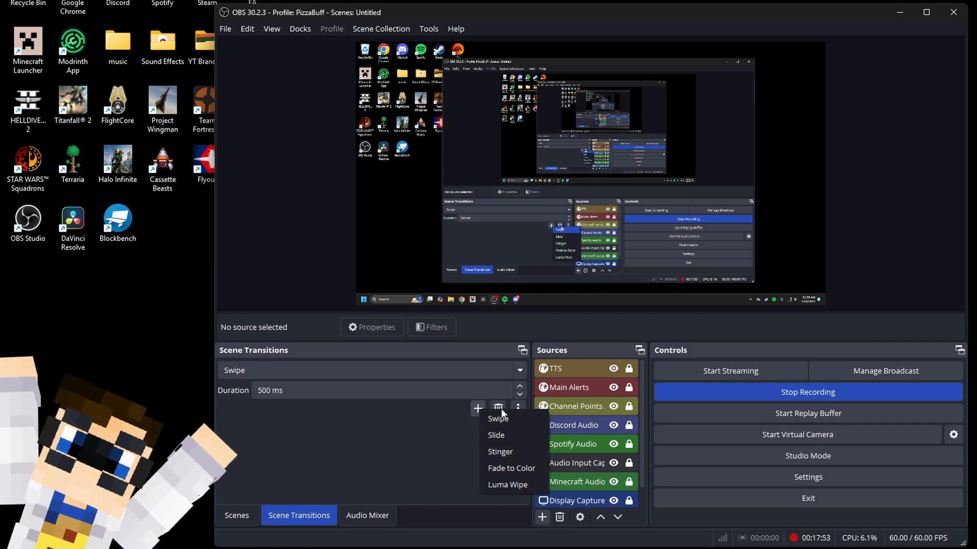
{"action": "left_click", "coordinate": [357, 450]}
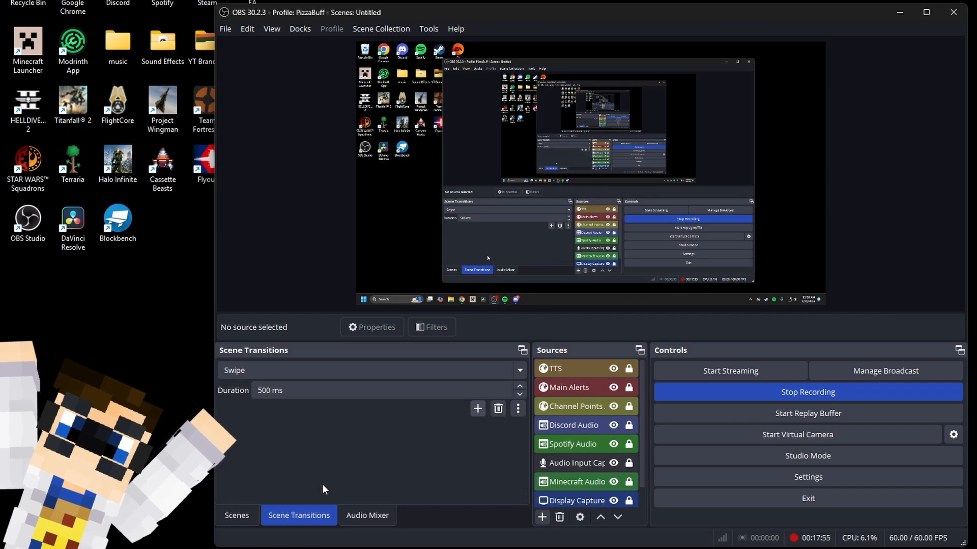
- Show the Audio Mixer dock and view the Discord Audio source's properties and the Desktop Audio options
{"action": "left_click", "coordinate": [239, 515]}
{"action": "left_click", "coordinate": [350, 514]}
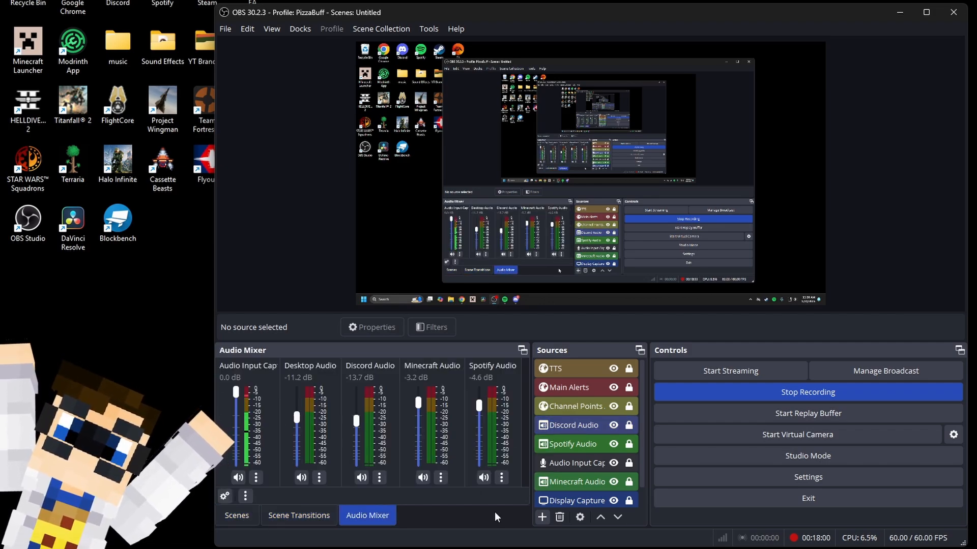
{"action": "left_click", "coordinate": [379, 477]}
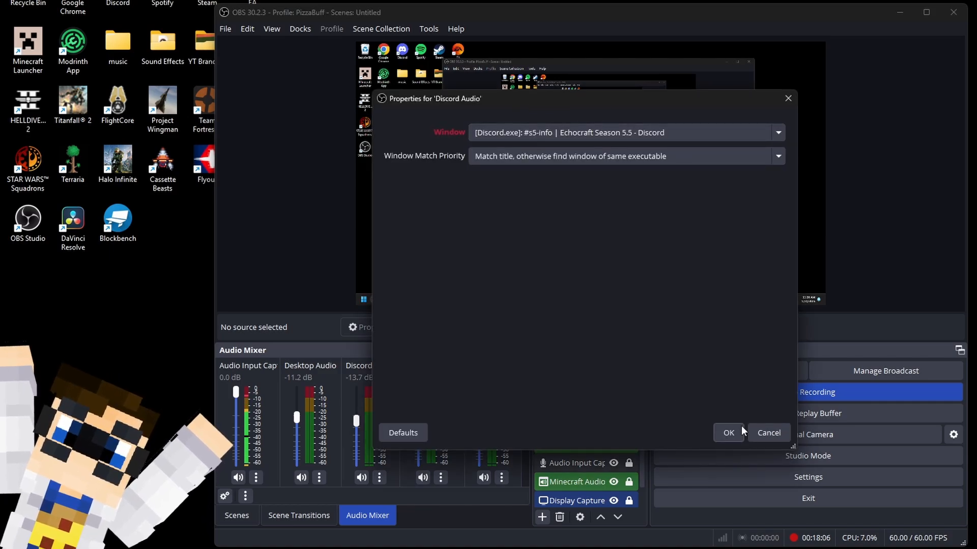
{"action": "left_click", "coordinate": [728, 433]}
{"action": "left_click", "coordinate": [319, 477]}
{"action": "left_click", "coordinate": [365, 486]}
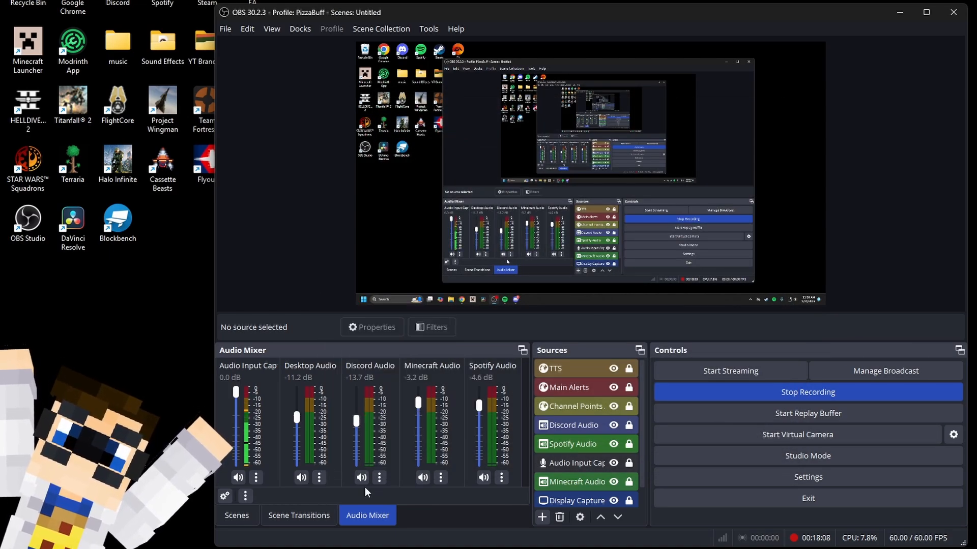
- Set the mixer volumes to -7.7 dB for Desktop, -8.7 dB for Discord, -2.2 dB for Minecraft and -0.8 dB for Spotify Audio
{"action": "left_click_drag", "start_coordinate": [300, 418], "coordinate": [359, 414]}
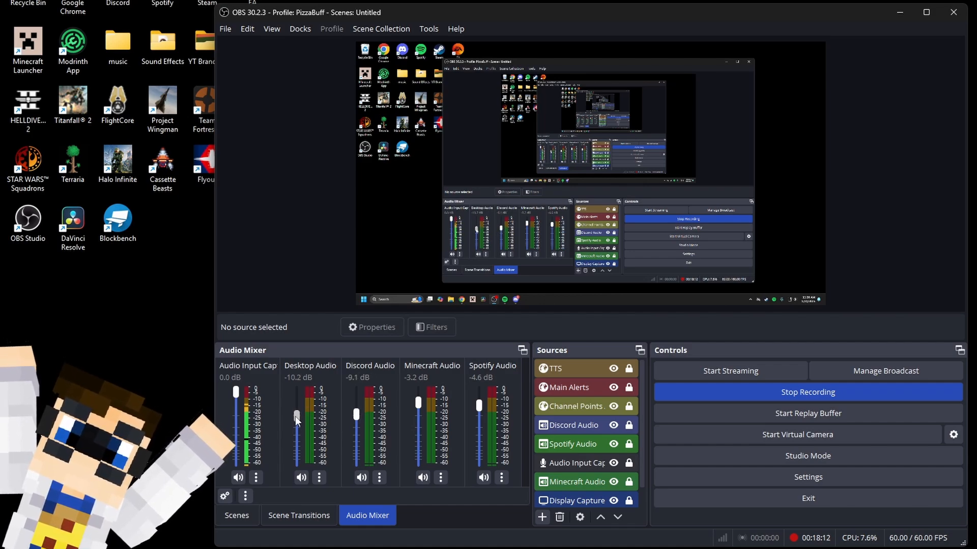
{"action": "left_click_drag", "start_coordinate": [298, 417], "coordinate": [297, 412]}
{"action": "left_click_drag", "start_coordinate": [358, 415], "coordinate": [358, 414]}
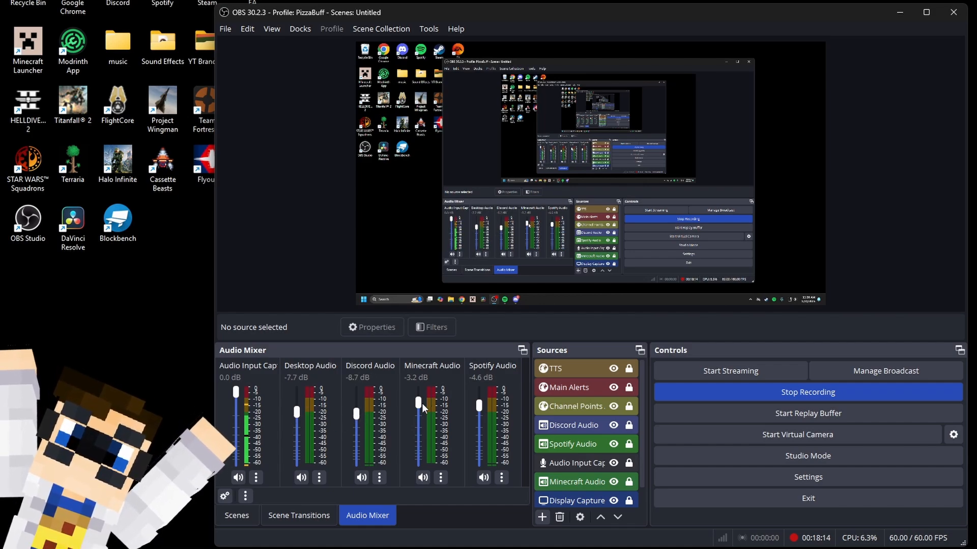
{"action": "left_click_drag", "start_coordinate": [418, 403], "coordinate": [417, 399]}
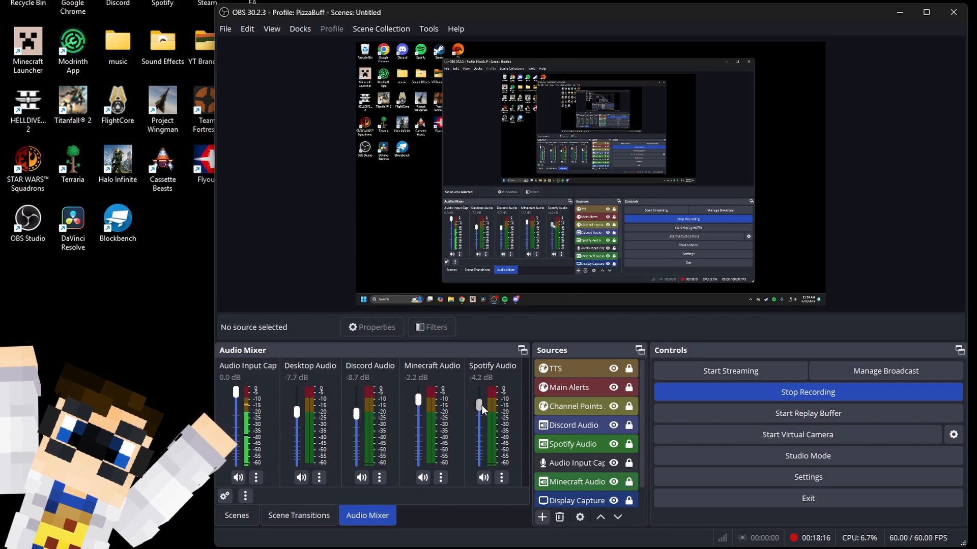
{"action": "left_click_drag", "start_coordinate": [481, 405], "coordinate": [480, 396]}
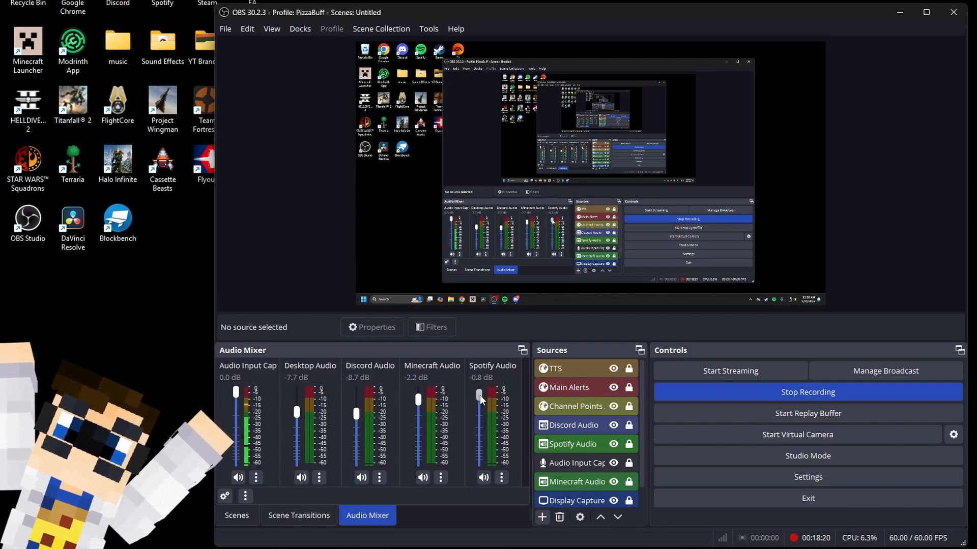
- Open the Advanced Audio Properties and view all six track assignments of the audio sources
{"action": "left_click", "coordinate": [256, 478]}
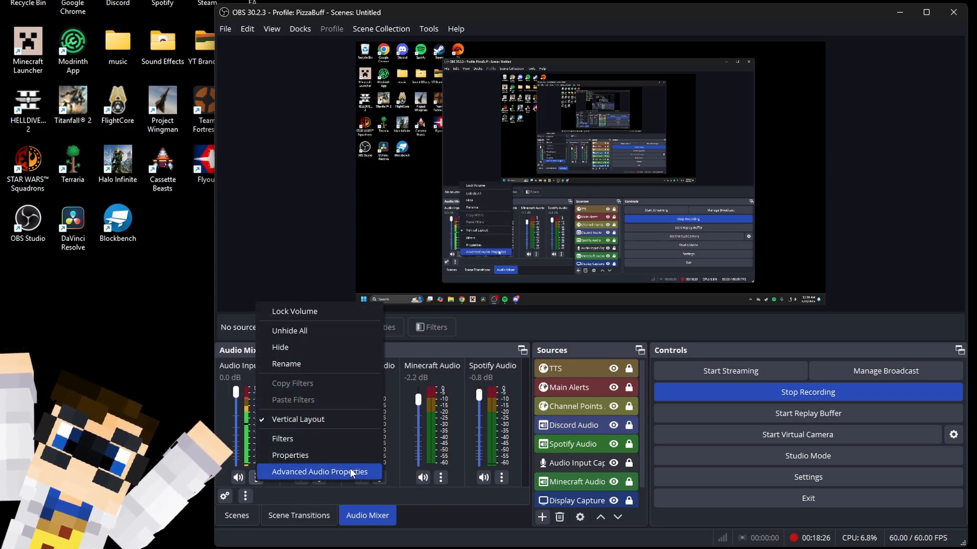
{"action": "left_click", "coordinate": [350, 470]}
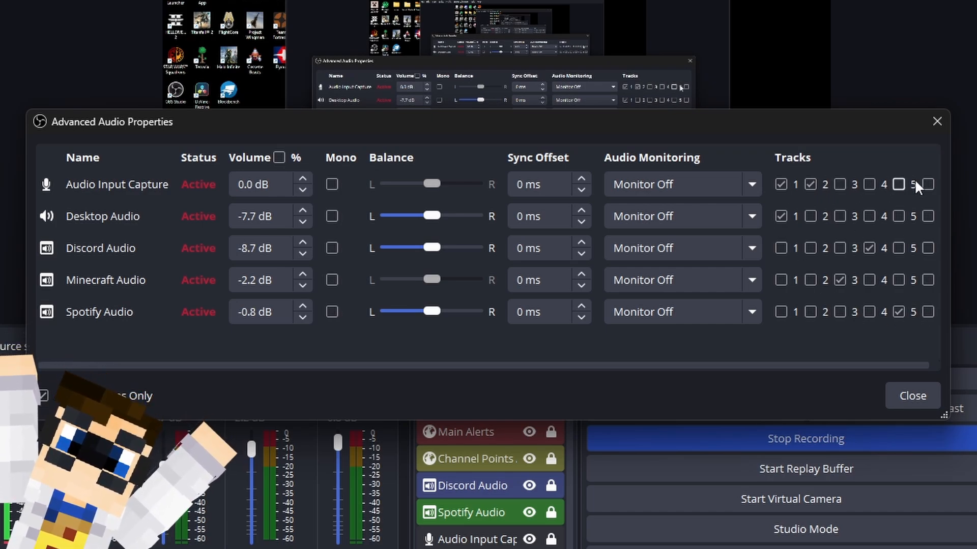
{"action": "left_click", "coordinate": [935, 365]}
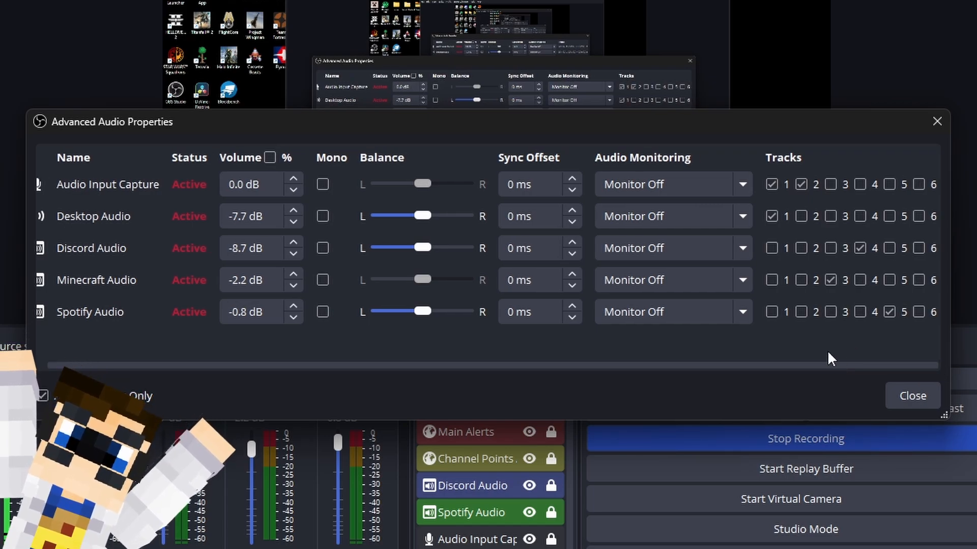
{"action": "left_click_drag", "start_coordinate": [661, 366], "coordinate": [492, 361]}
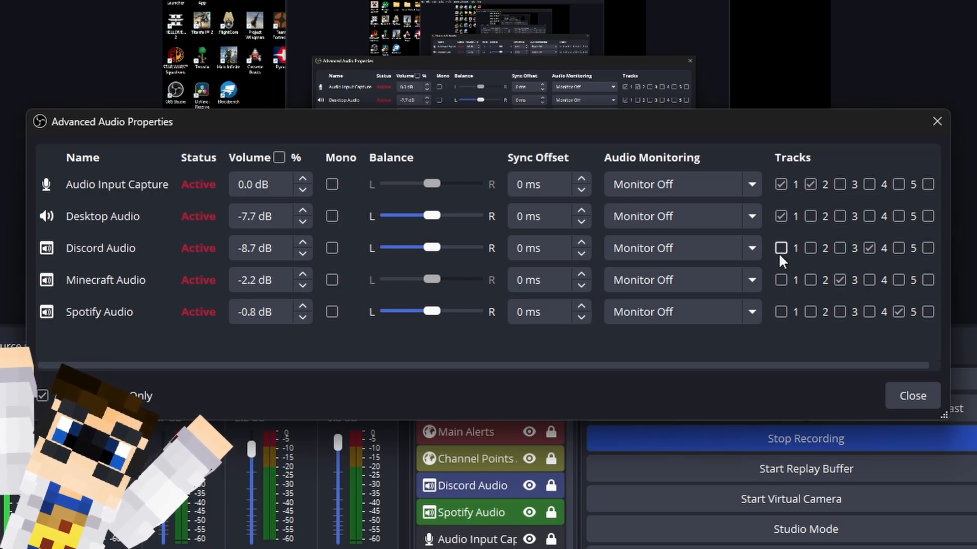
- Assign Discord, Minecraft and Spotify Audio to track 1 together with Desktop Audio, and close the Advanced Audio Properties
{"action": "left_click", "coordinate": [782, 216]}
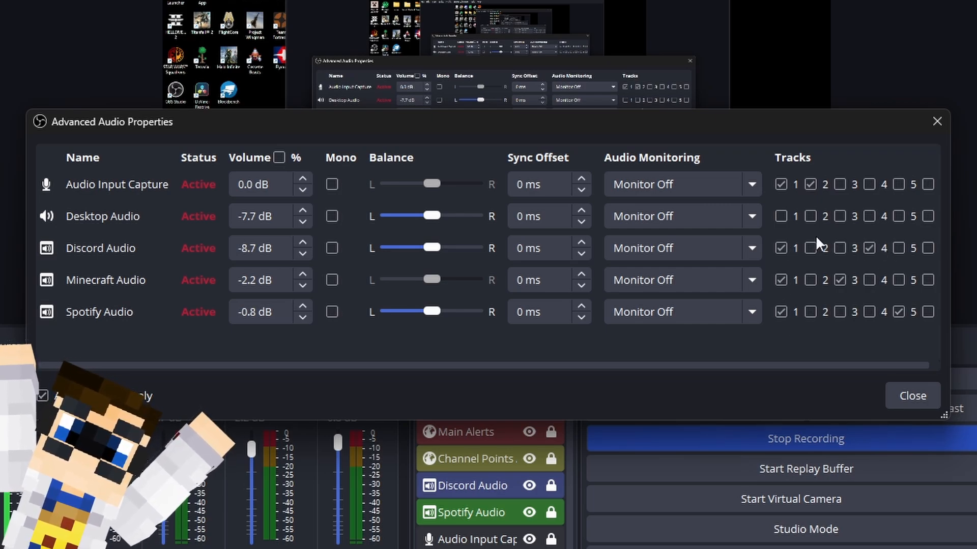
{"action": "left_click", "coordinate": [782, 218]}
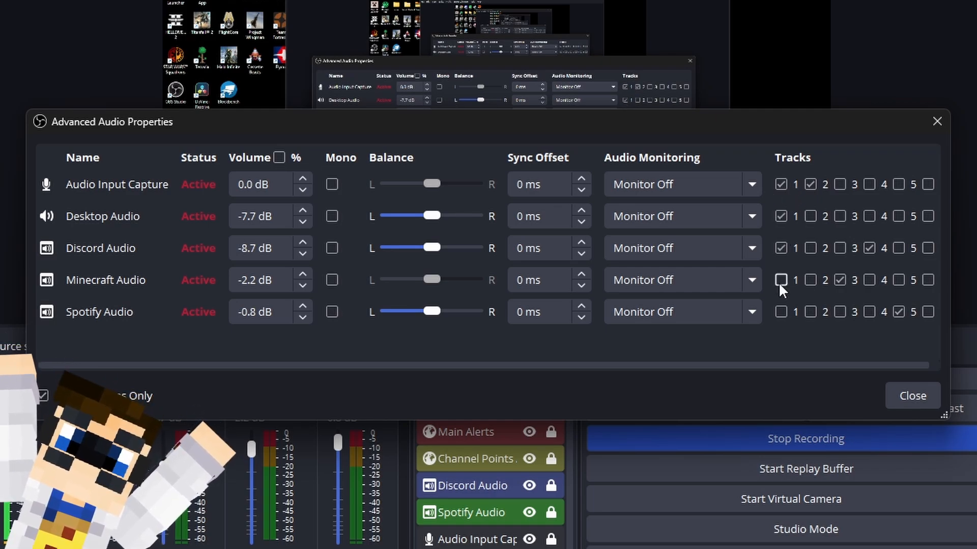
{"action": "left_click", "coordinate": [781, 312]}
{"action": "left_click", "coordinate": [780, 217]}
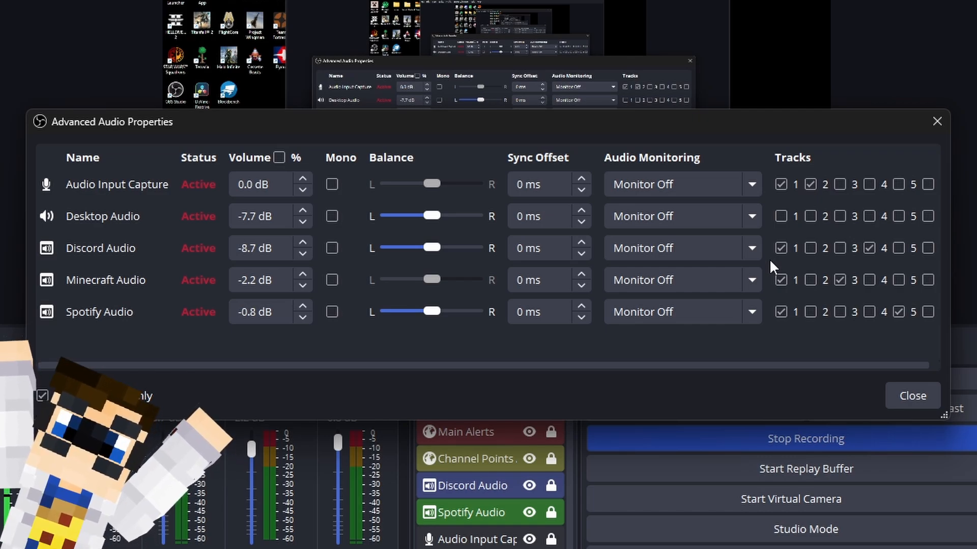
{"action": "left_click", "coordinate": [781, 217]}
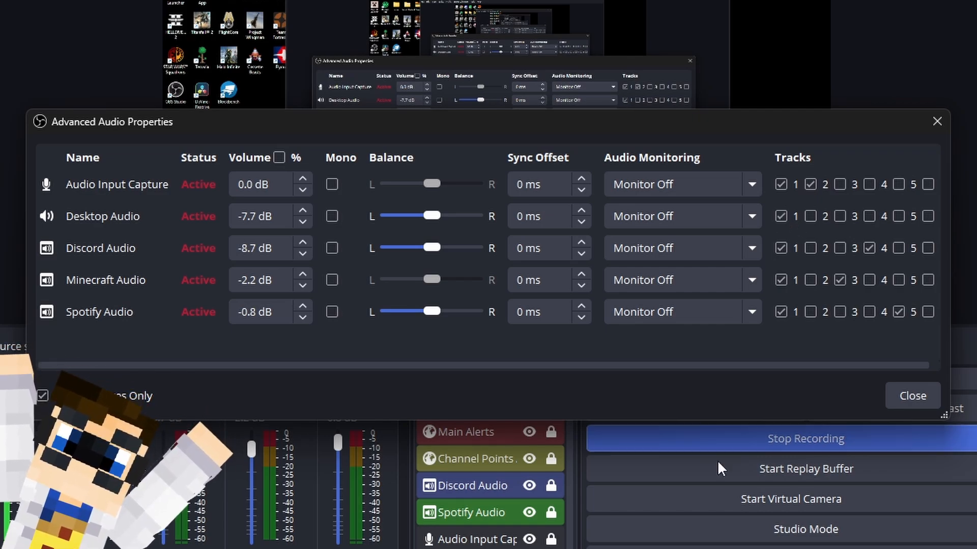
{"action": "left_click", "coordinate": [913, 396]}
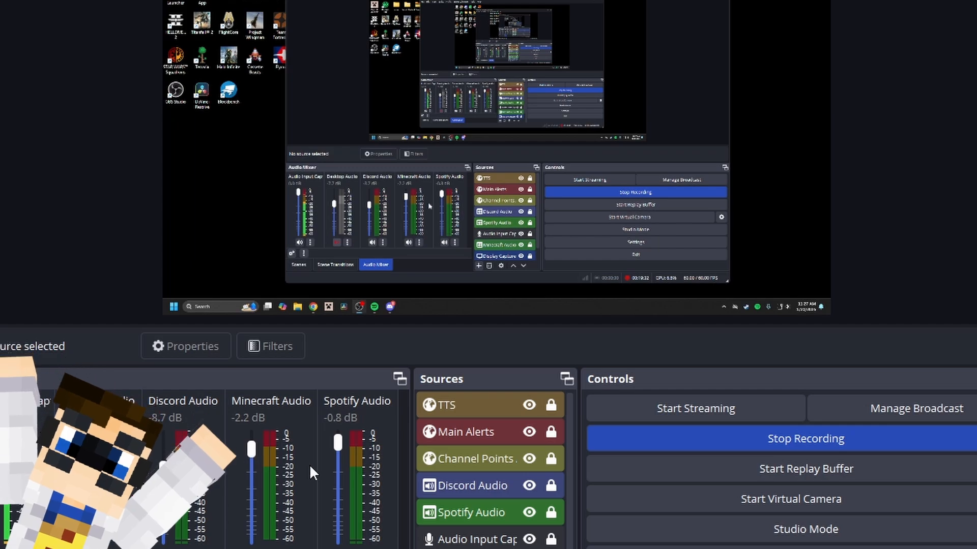
- Reopen the Advanced Audio Properties and examine the volume, balance, sync offset, monitoring and track columns
{"action": "left_click", "coordinate": [21, 548]}
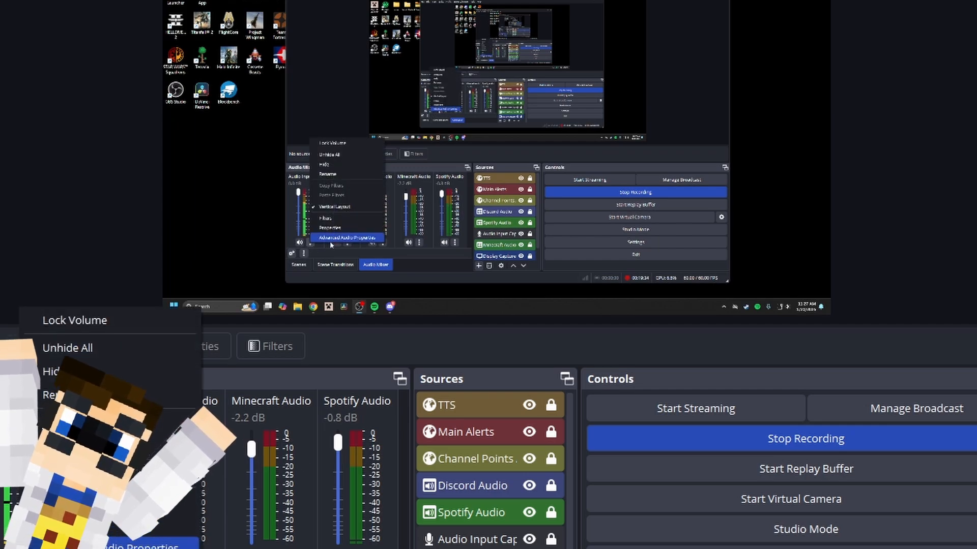
{"action": "left_click", "coordinate": [147, 546]}
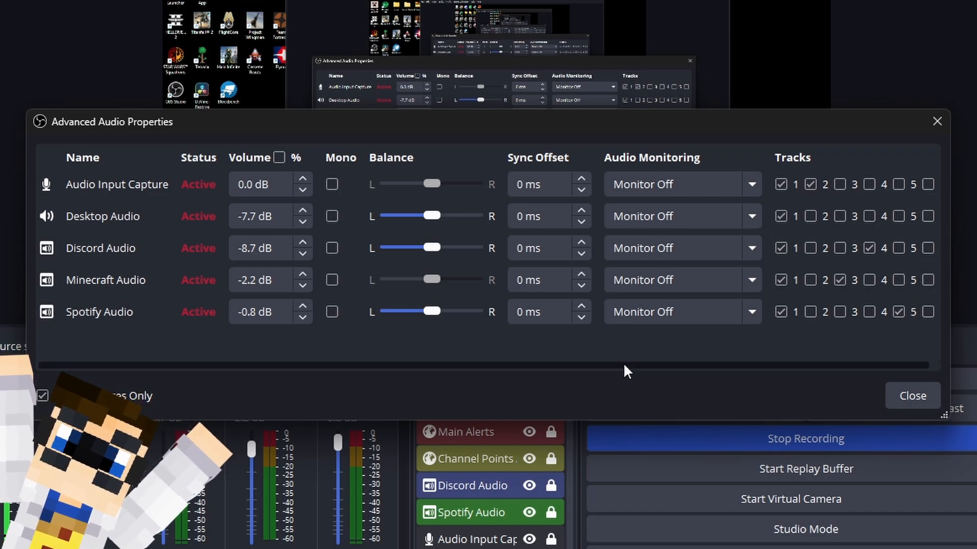
{"action": "left_click_drag", "start_coordinate": [626, 366], "coordinate": [827, 366]}
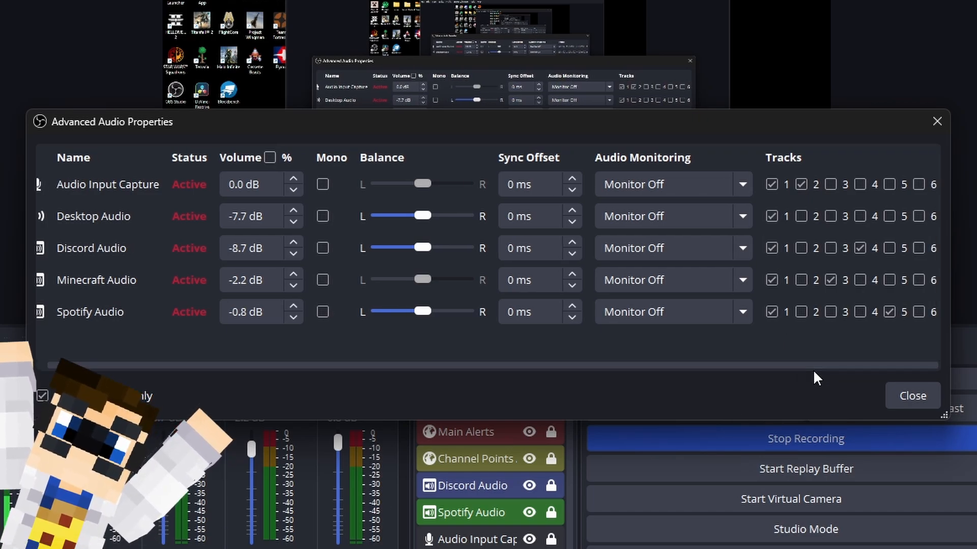
{"action": "left_click_drag", "start_coordinate": [593, 370], "coordinate": [371, 332]}
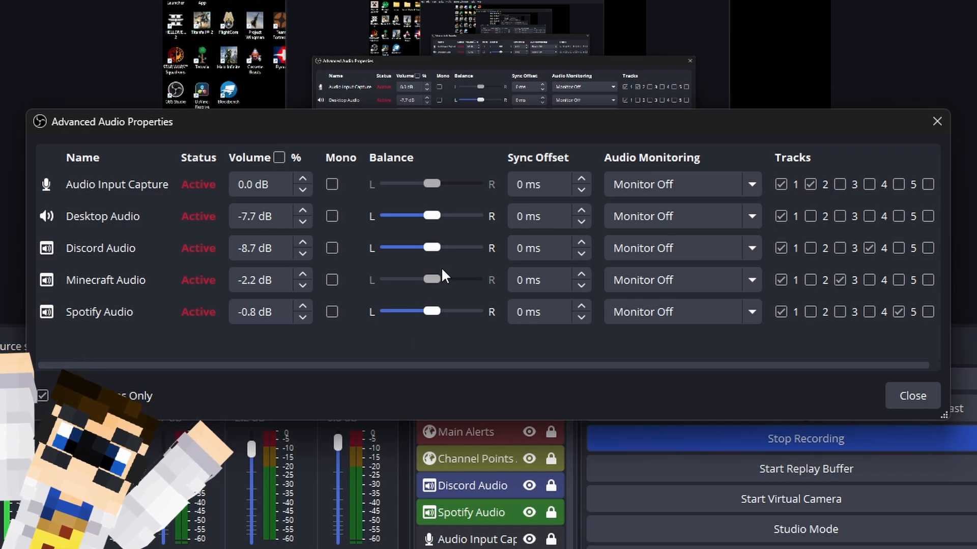
{"action": "left_click", "coordinate": [242, 185]}
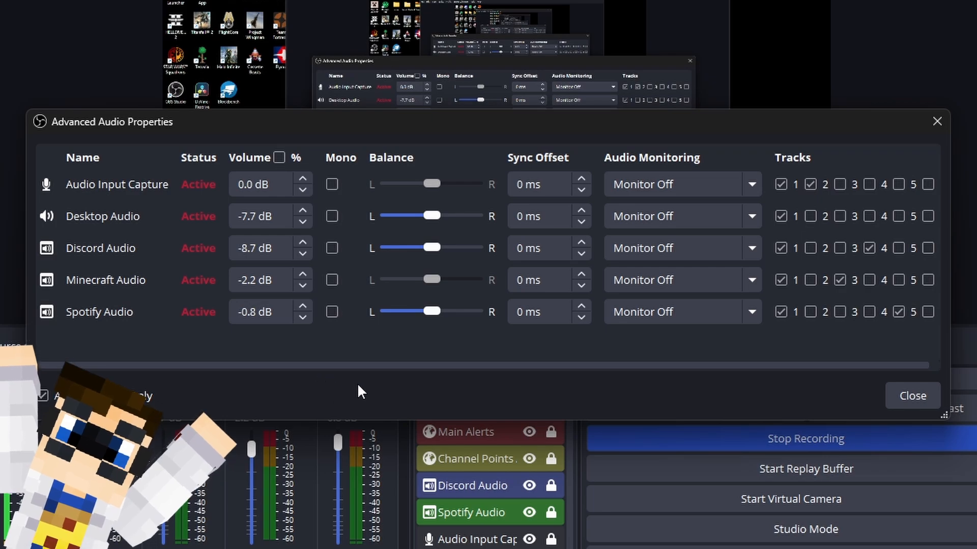
{"action": "left_click", "coordinate": [518, 308]}
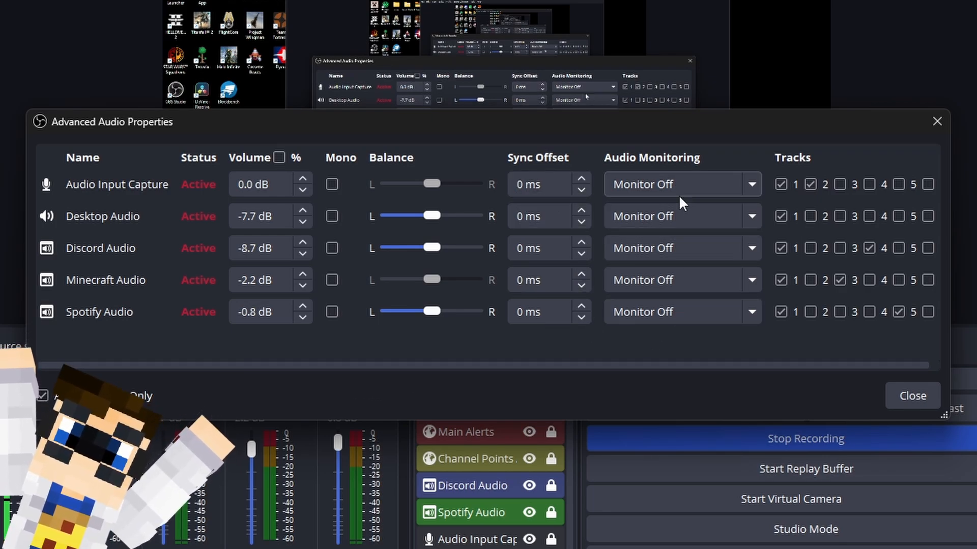
{"action": "left_click", "coordinate": [668, 184]}
{"action": "left_click", "coordinate": [667, 184]}
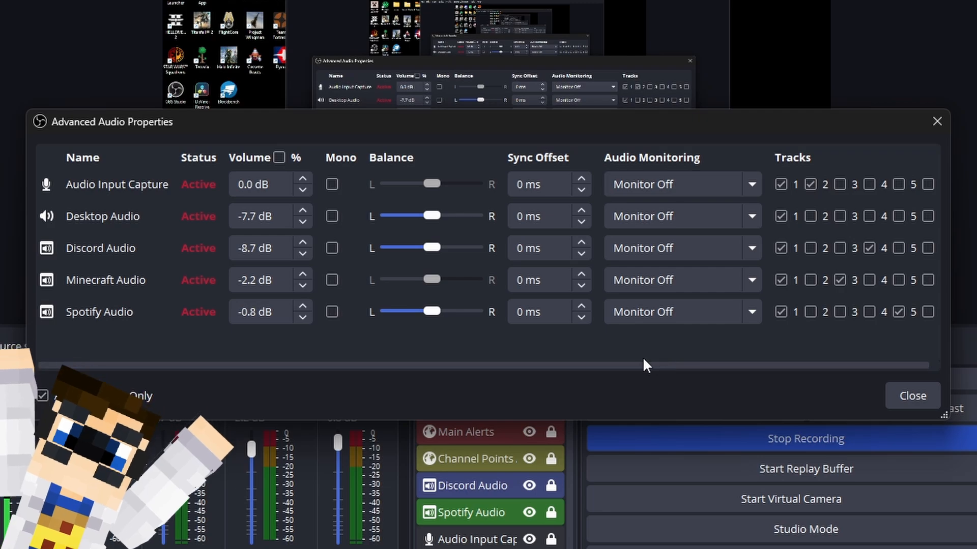
- Assign Desktop Audio to track 6 in the Advanced Audio Properties
{"action": "scroll", "coordinate": [618, 364], "scroll_direction": "right", "scroll_amount": 1}
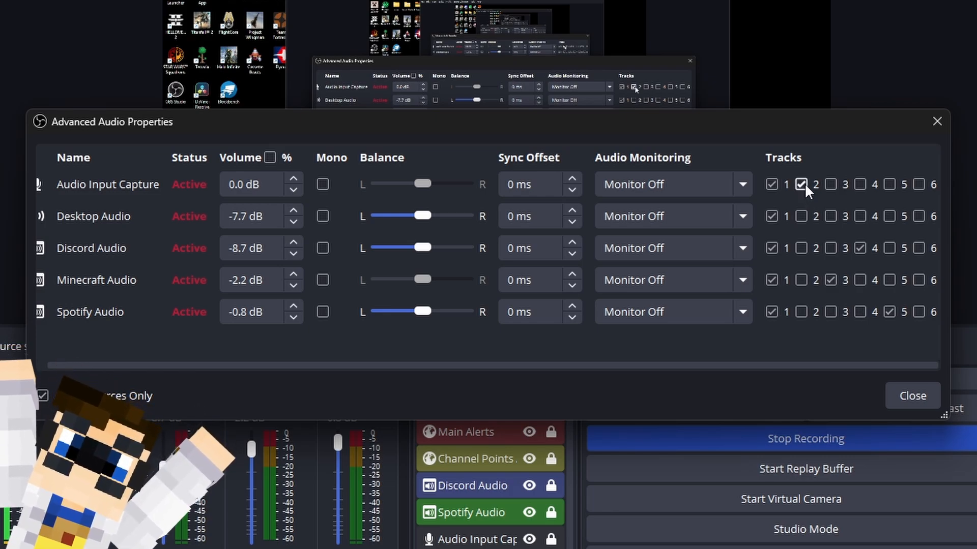
{"action": "left_click", "coordinate": [888, 311]}
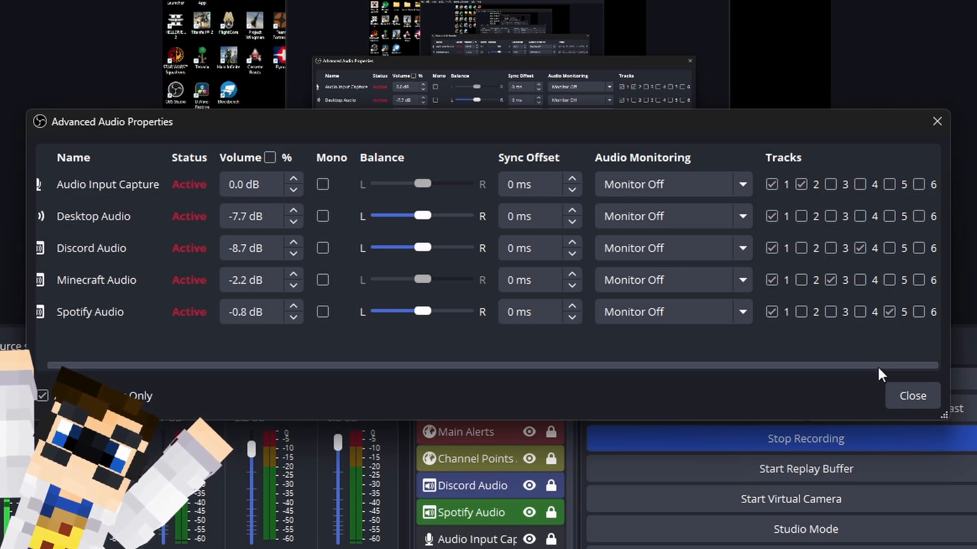
{"action": "left_click", "coordinate": [920, 215]}
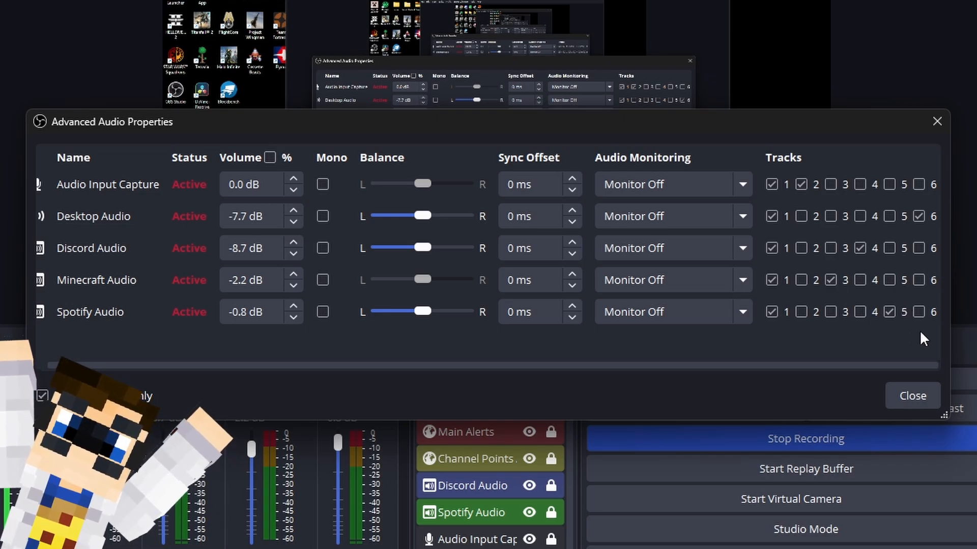
- Try adding Audio Input Capture to tracks 3 and 4, and restore its assignment to tracks 1 and 2 only
{"action": "left_click", "coordinate": [830, 184]}
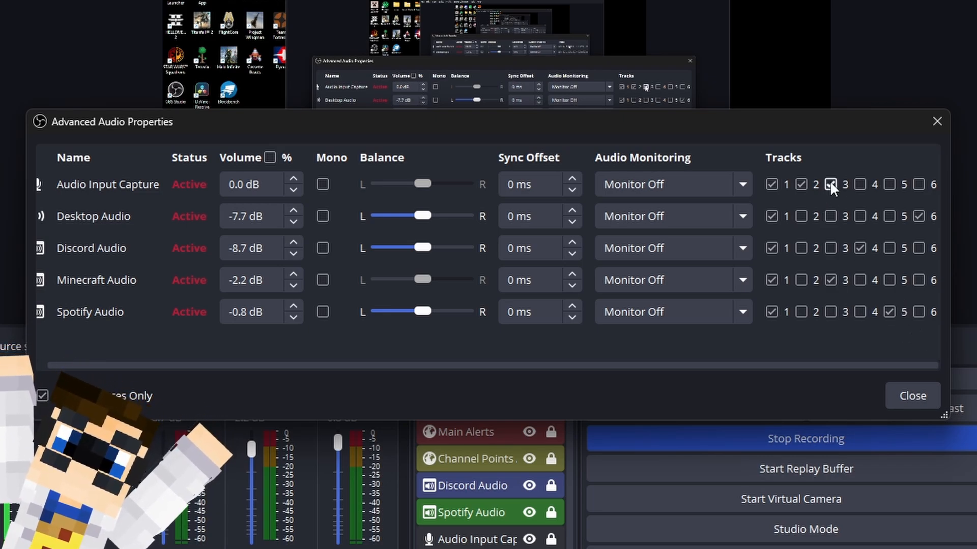
{"action": "left_click", "coordinate": [859, 184]}
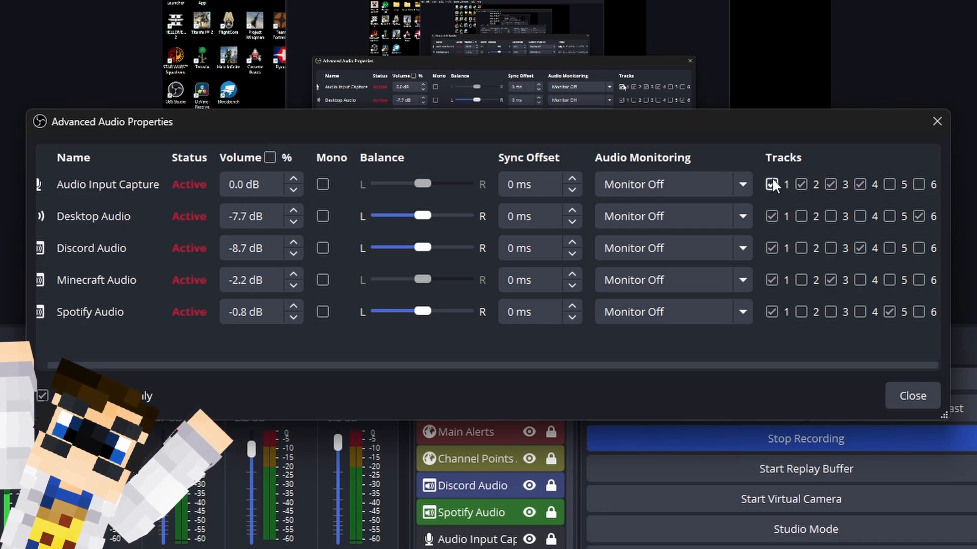
{"action": "left_click", "coordinate": [860, 185]}
{"action": "left_click", "coordinate": [831, 186]}
{"action": "left_click", "coordinate": [801, 185]}
{"action": "left_click", "coordinate": [801, 185]}
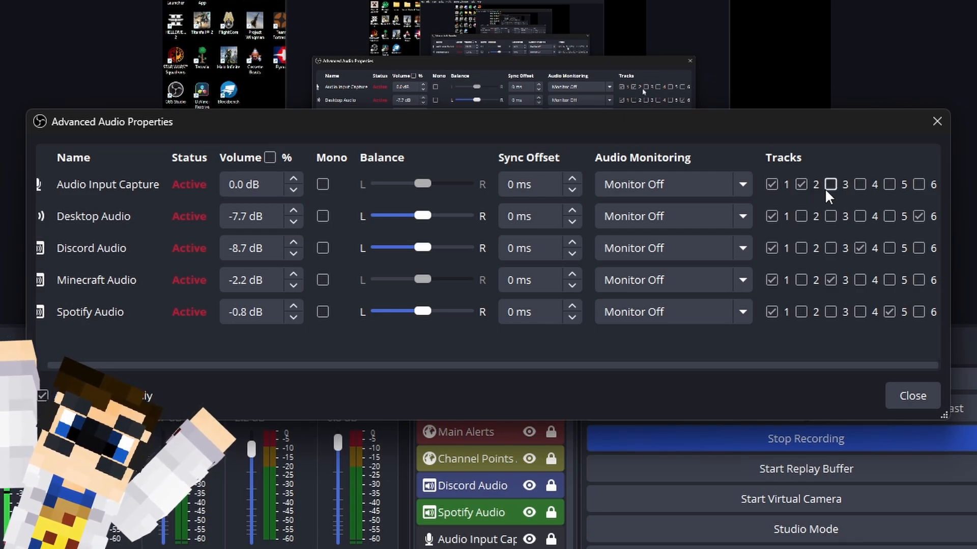
{"action": "left_click", "coordinate": [831, 187]}
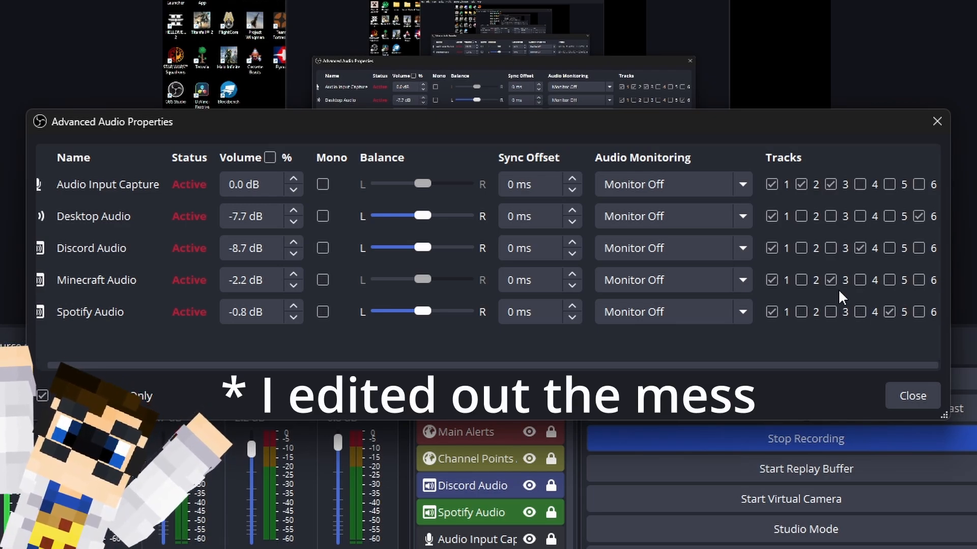
{"action": "left_click", "coordinate": [829, 183]}
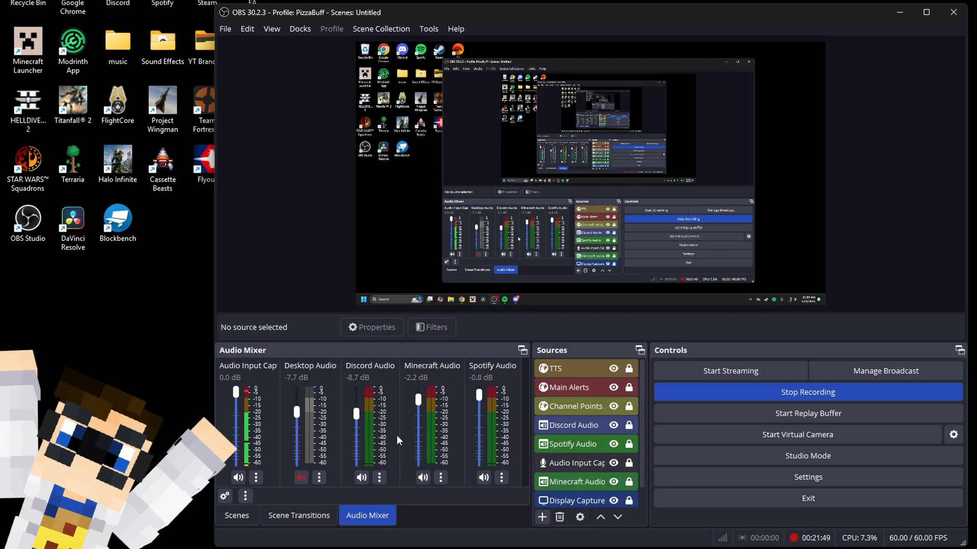
- Check the track assignments in the Advanced Audio Properties from Desktop Audio's options, and close the dialog
{"action": "left_click", "coordinate": [319, 478]}
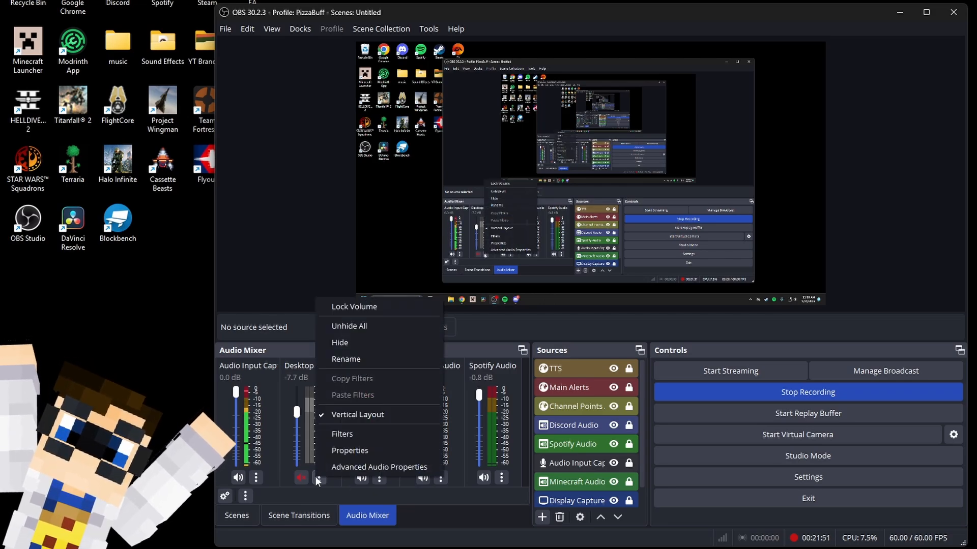
{"action": "left_click", "coordinate": [326, 474]}
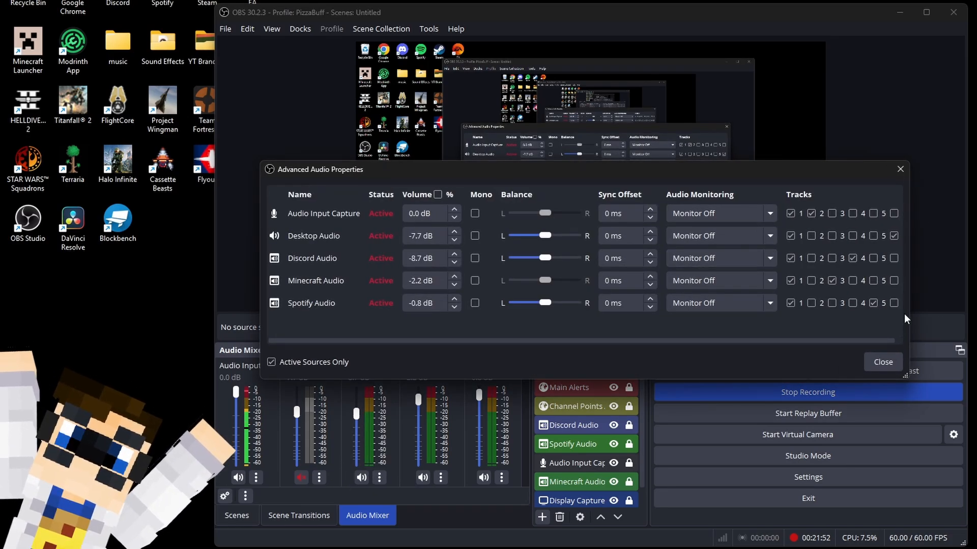
{"action": "left_click", "coordinate": [877, 362]}
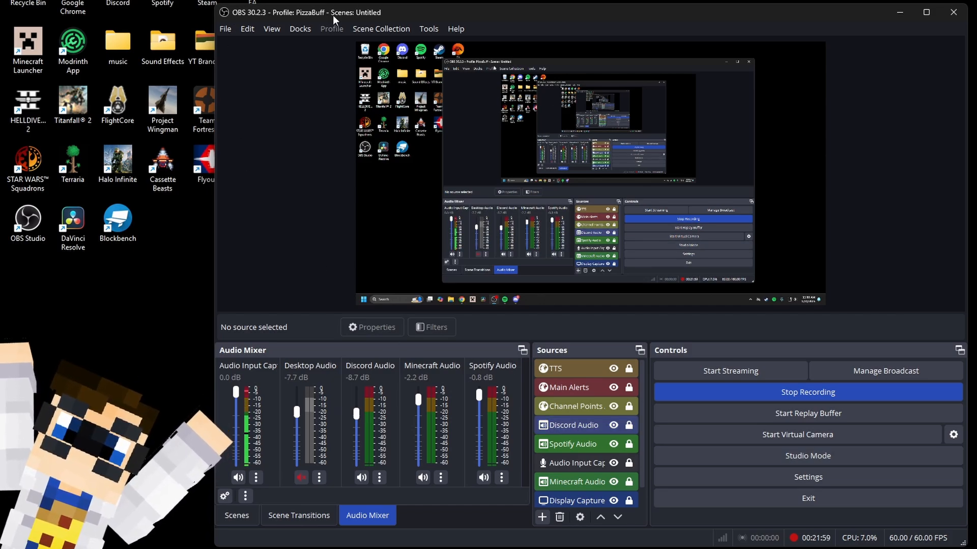
- Show the Scenes dock and view the naming prompt for a new scene without adding one
{"action": "left_click", "coordinate": [371, 34]}
{"action": "left_click", "coordinate": [372, 34]}
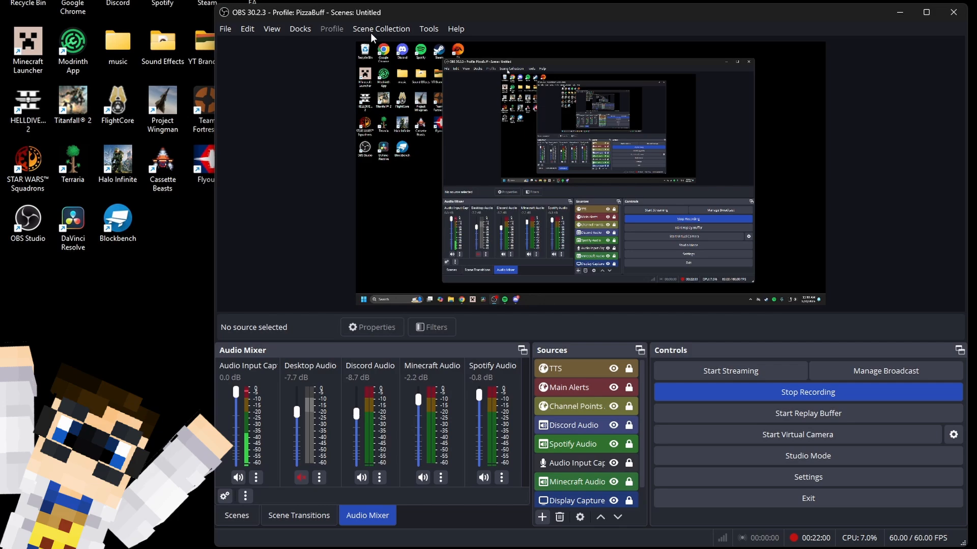
{"action": "left_click", "coordinate": [244, 516]}
{"action": "left_click", "coordinate": [225, 496]}
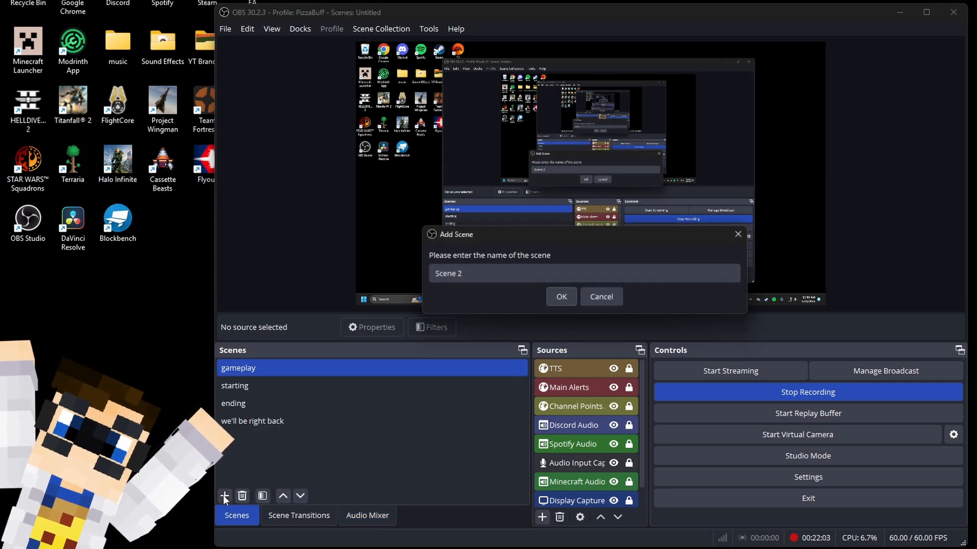
{"action": "left_click", "coordinate": [596, 294]}
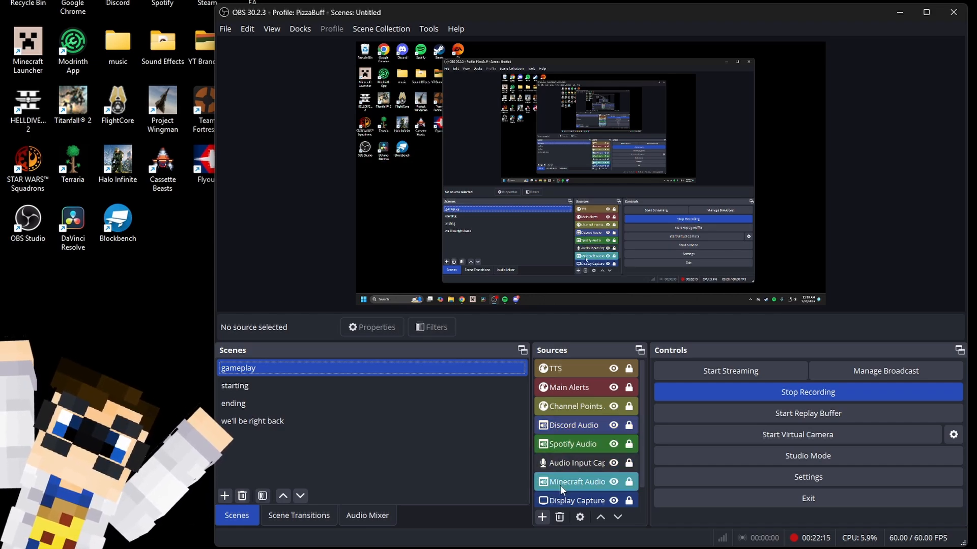
- Copy the gameplay scene's Discord Audio source and select the starting scene
{"action": "right_click", "coordinate": [583, 428]}
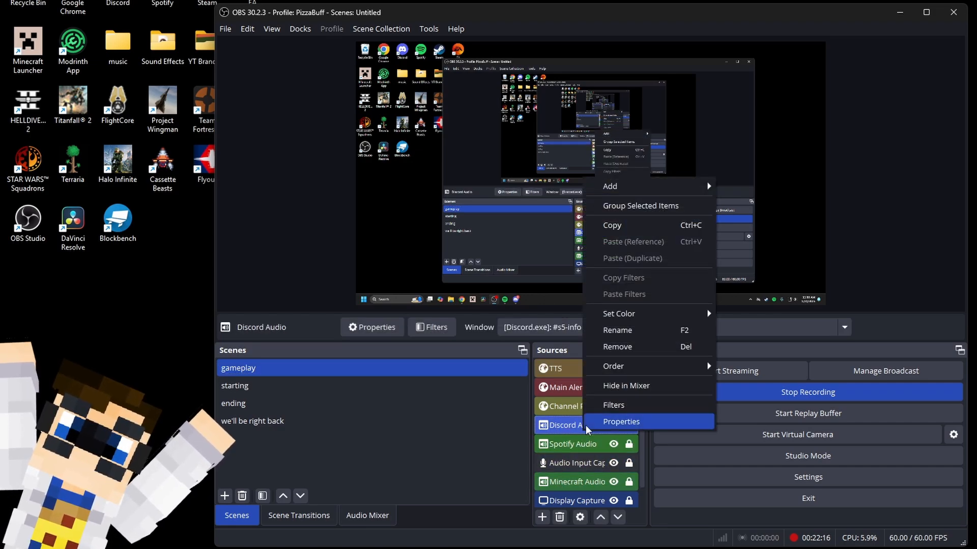
{"action": "left_click", "coordinate": [617, 226]}
{"action": "left_click", "coordinate": [294, 390]}
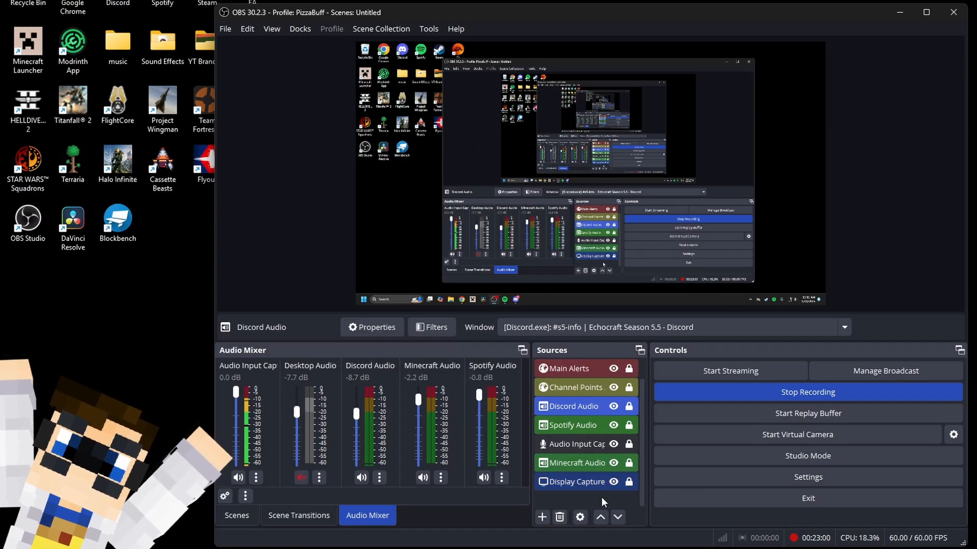
- Try adding a new Media Source with the default name and browsing for its local file
{"action": "right_click", "coordinate": [602, 498]}
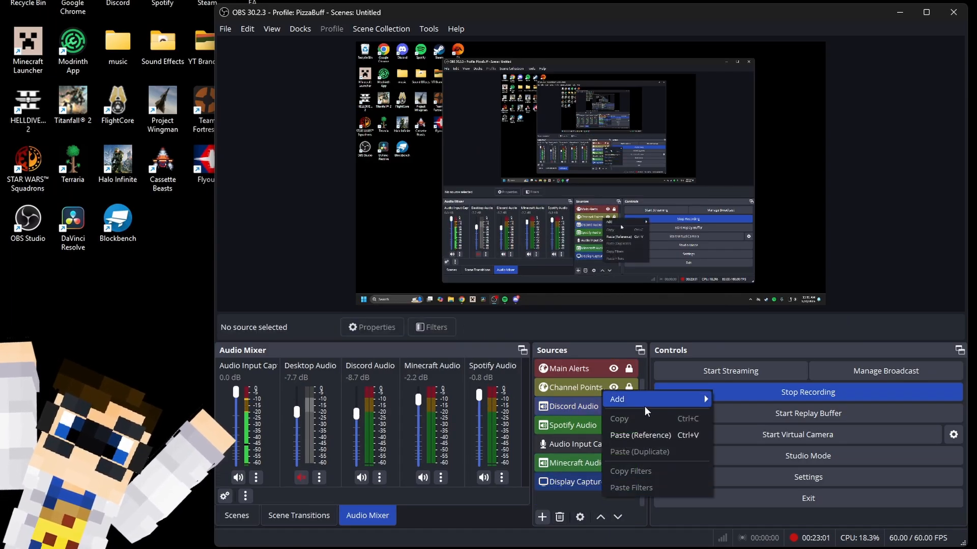
{"action": "mouse_move", "coordinate": [668, 408]}
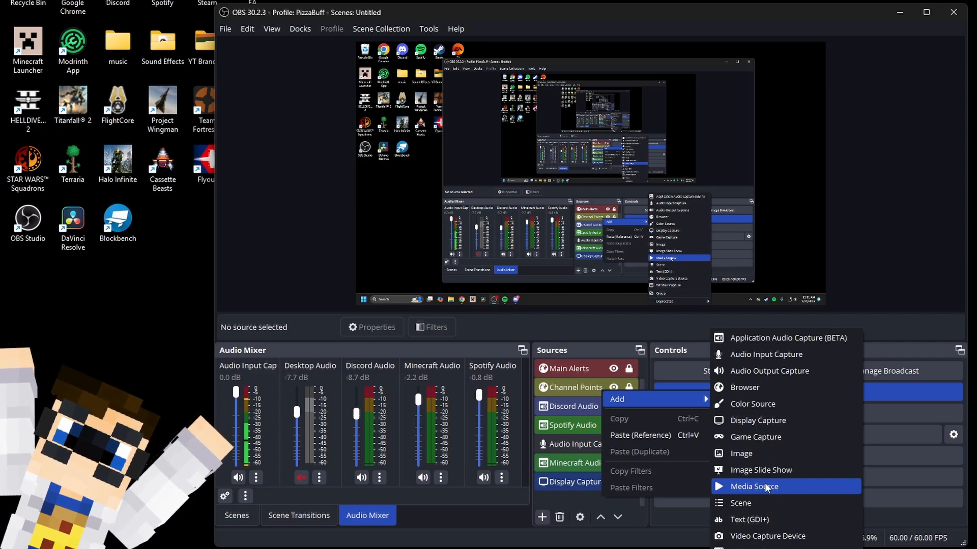
{"action": "left_click", "coordinate": [765, 485]}
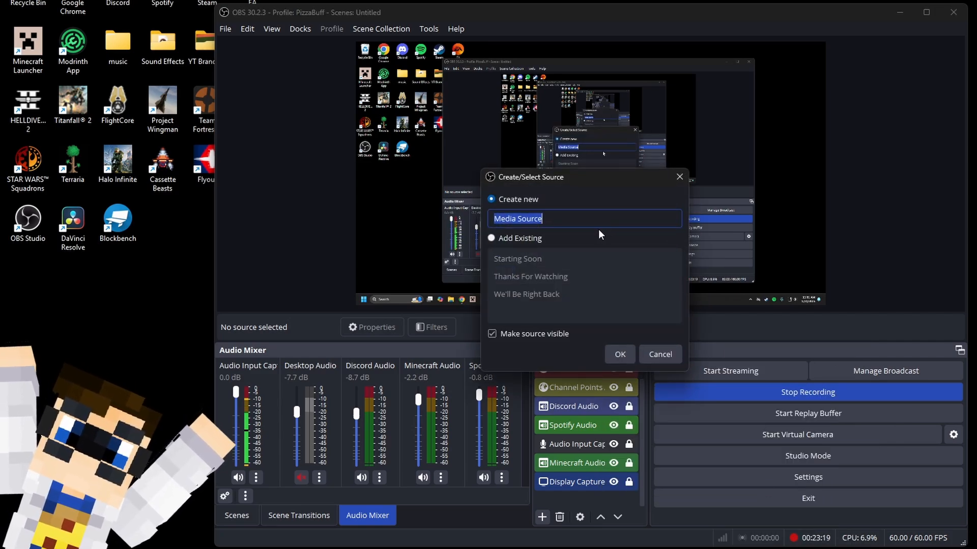
{"action": "left_click", "coordinate": [621, 354]}
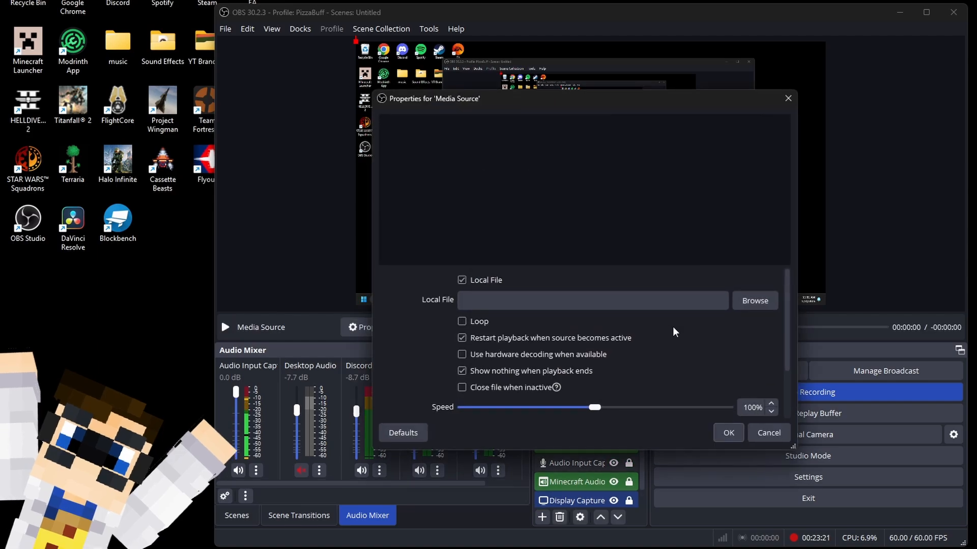
{"action": "left_click", "coordinate": [743, 300]}
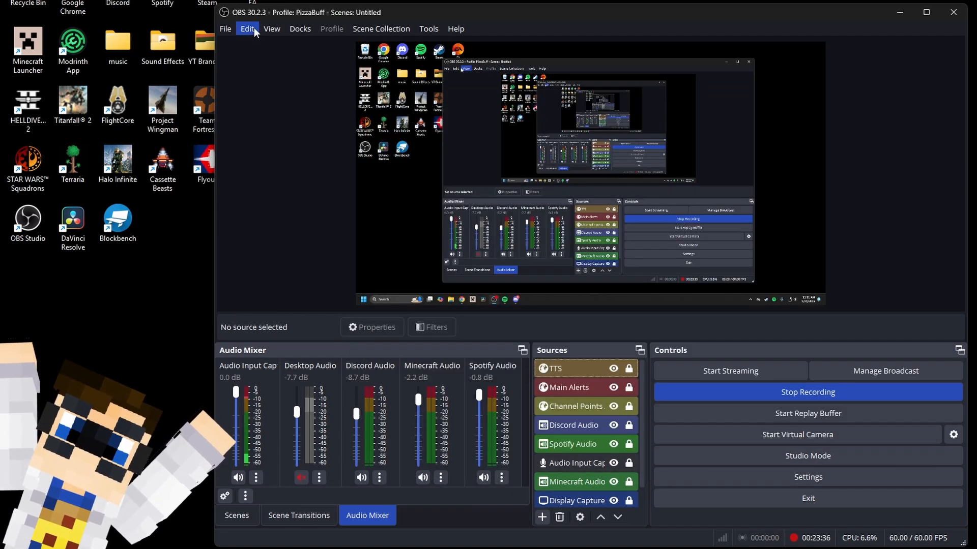
- Examine the hotkeys for switching to the gameplay, starting, we'll be right back and ending scenes in the settings
{"action": "left_click", "coordinate": [222, 33]}
{"action": "left_click", "coordinate": [241, 83]}
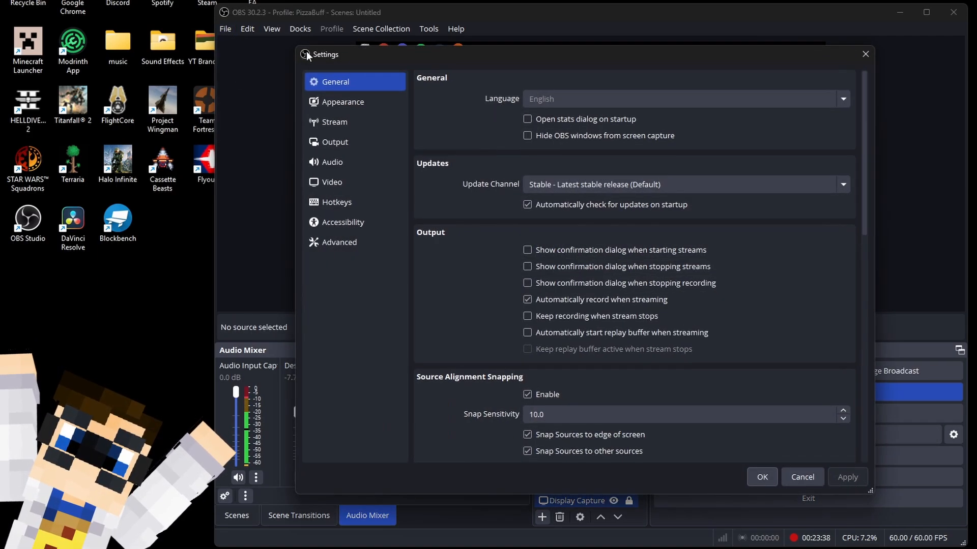
{"action": "left_click", "coordinate": [365, 200]}
{"action": "scroll", "coordinate": [723, 186], "scroll_direction": "down", "scroll_amount": 3}
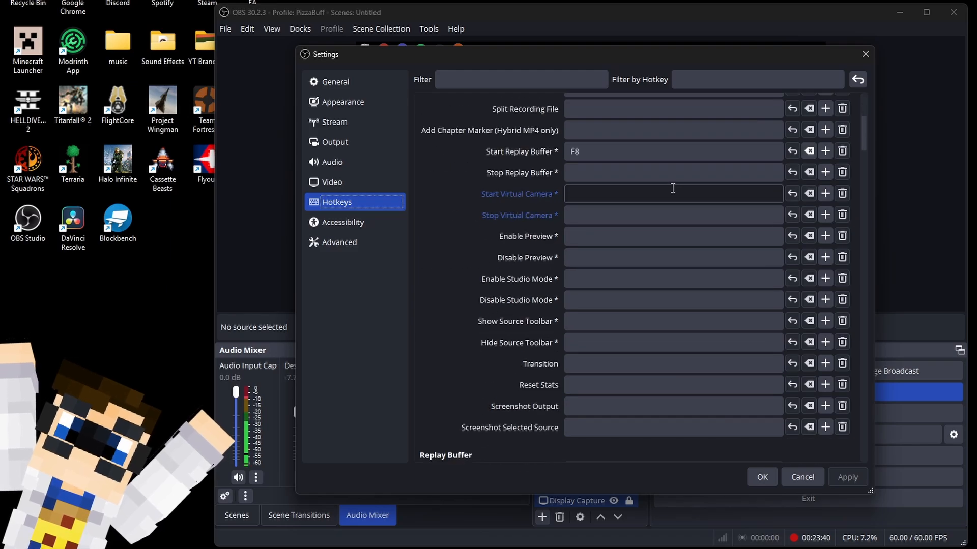
{"action": "scroll", "coordinate": [676, 210], "scroll_direction": "down", "scroll_amount": 15}
{"action": "scroll", "coordinate": [670, 258], "scroll_direction": "up", "scroll_amount": 3}
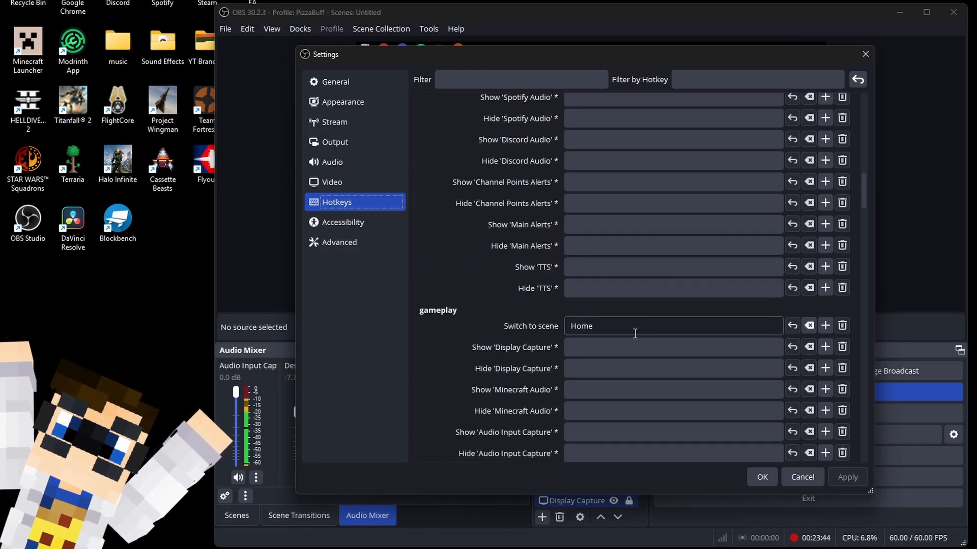
{"action": "scroll", "coordinate": [635, 333], "scroll_direction": "down", "scroll_amount": 10}
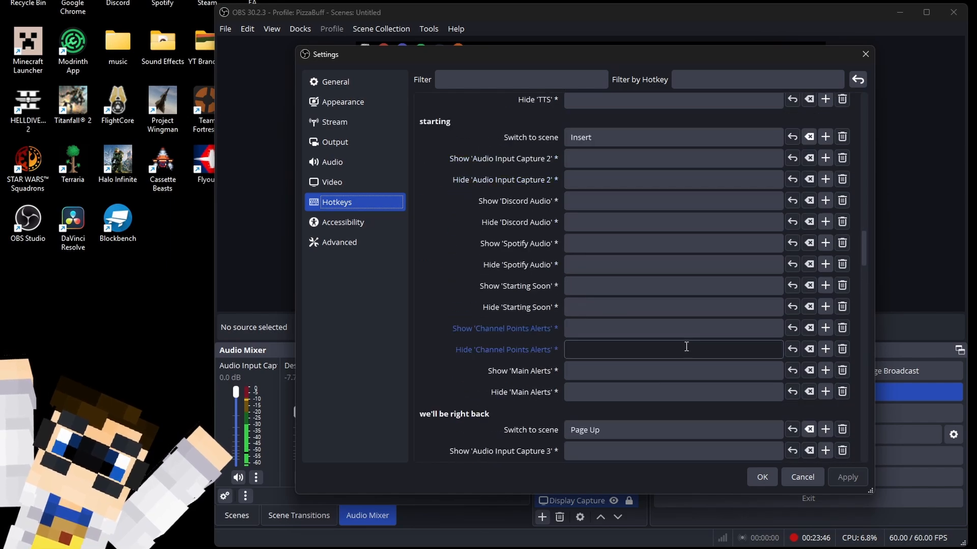
{"action": "scroll", "coordinate": [652, 315], "scroll_direction": "up", "scroll_amount": 4}
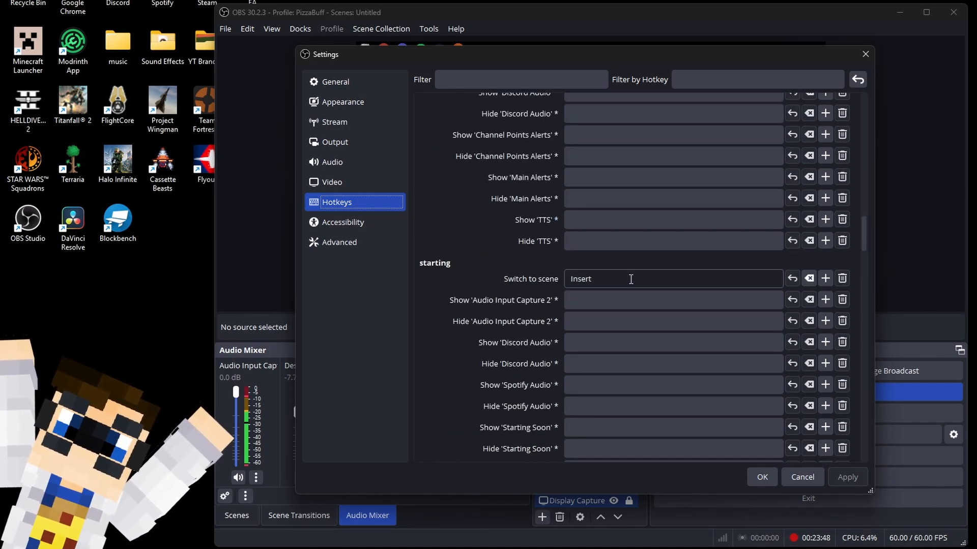
{"action": "scroll", "coordinate": [631, 278], "scroll_direction": "down", "scroll_amount": 5}
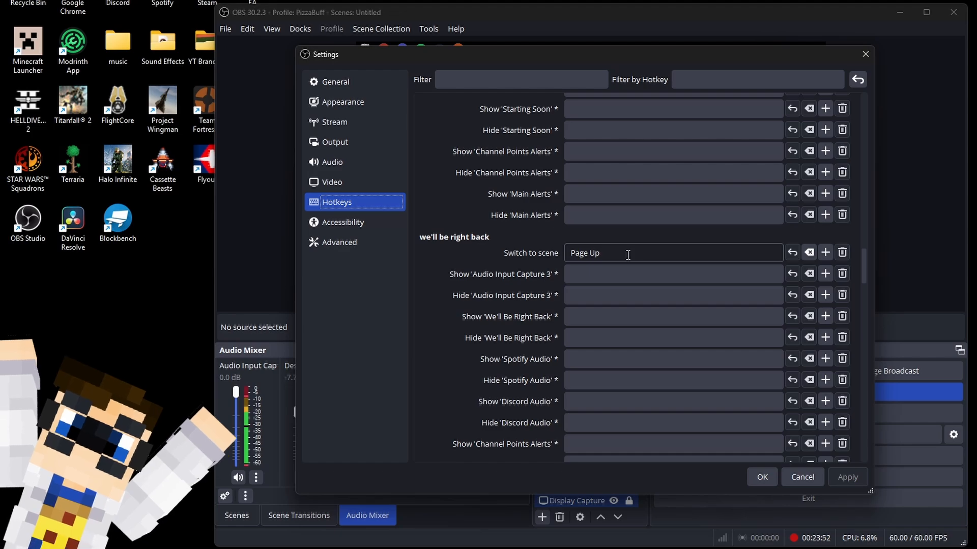
{"action": "scroll", "coordinate": [631, 254], "scroll_direction": "down", "scroll_amount": 15}
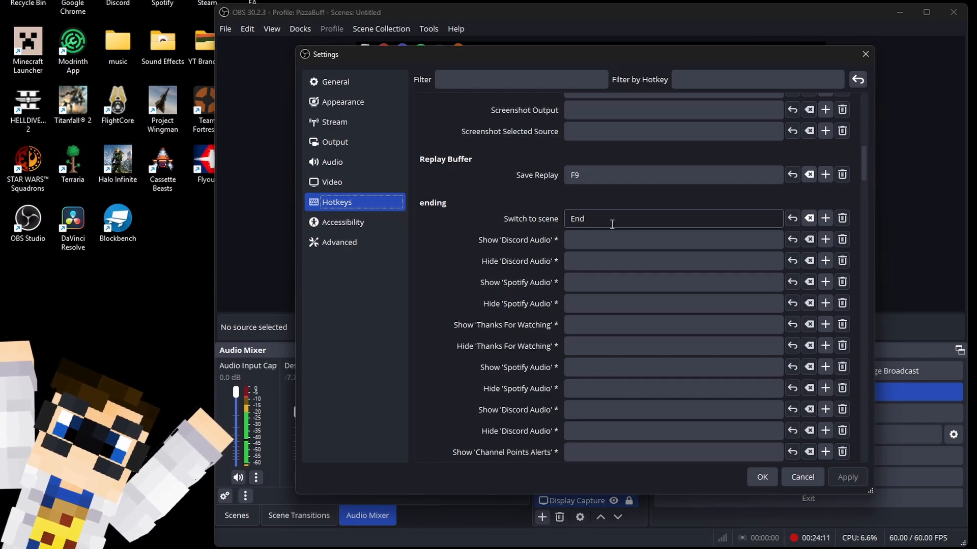
{"action": "left_click", "coordinate": [762, 478]}
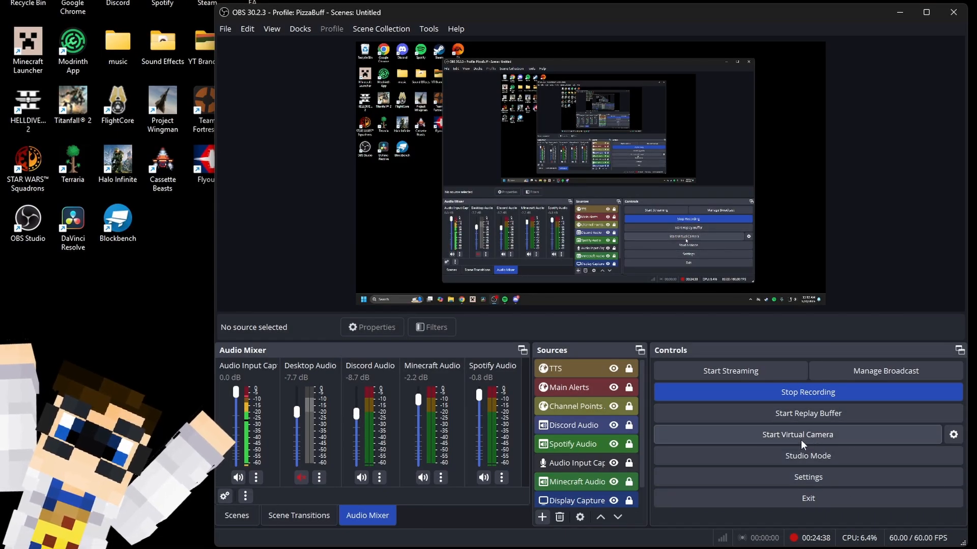
- Add a new Video Capture Device source, review its device and video options, and accept the default properties
{"action": "left_click", "coordinate": [543, 516]}
{"action": "left_click", "coordinate": [593, 447]}
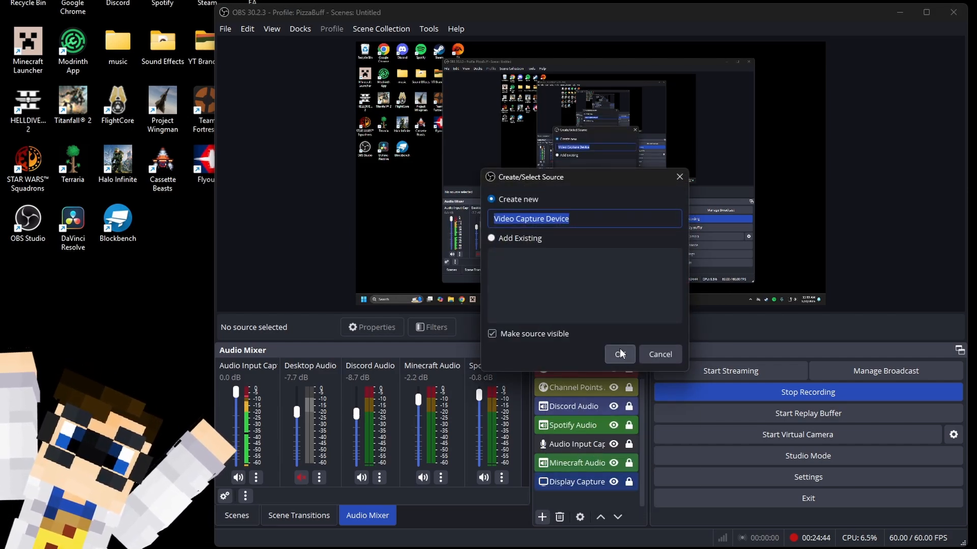
{"action": "left_click", "coordinate": [622, 354]}
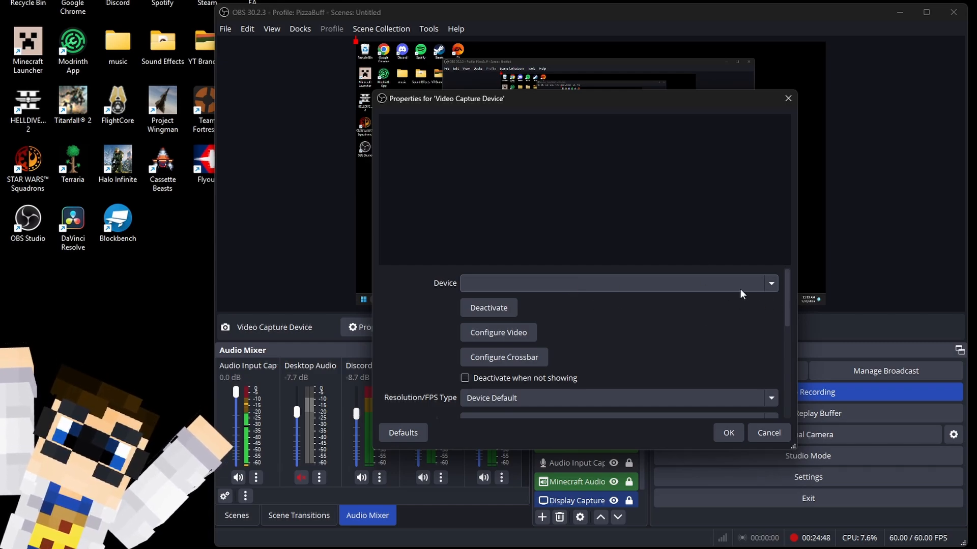
{"action": "scroll", "coordinate": [734, 303], "scroll_direction": "down", "scroll_amount": 5}
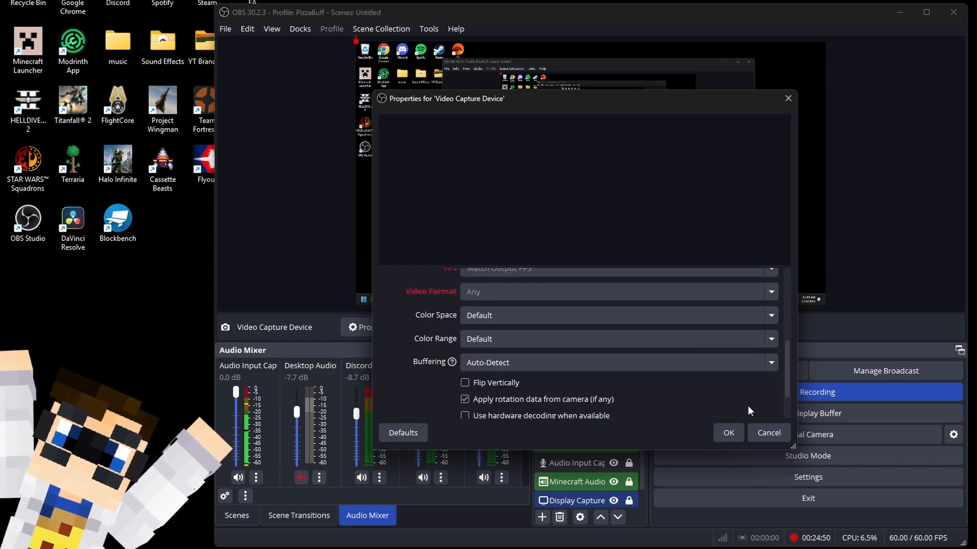
{"action": "left_click", "coordinate": [733, 437]}
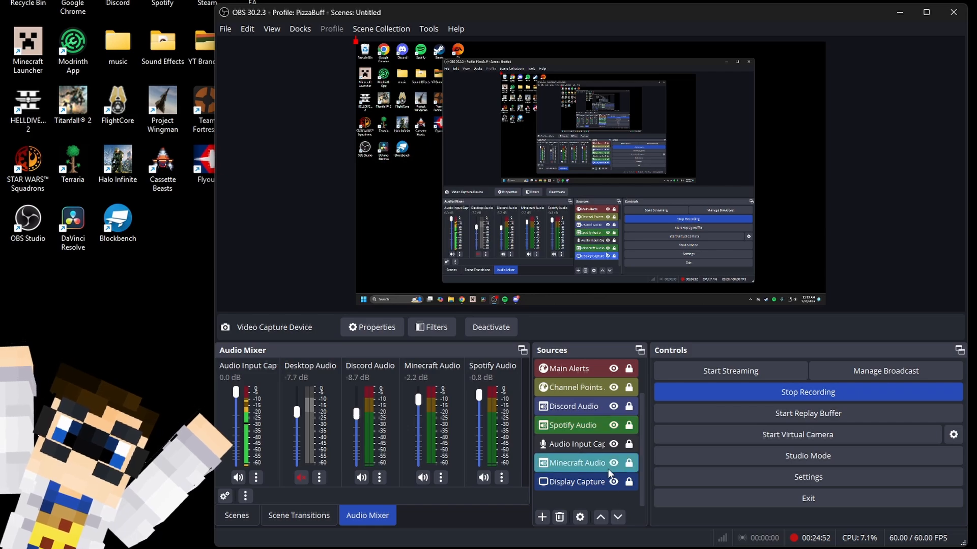
- Hide the Video Capture Device source, check its properties, and make it visible again
{"action": "left_click", "coordinate": [614, 369]}
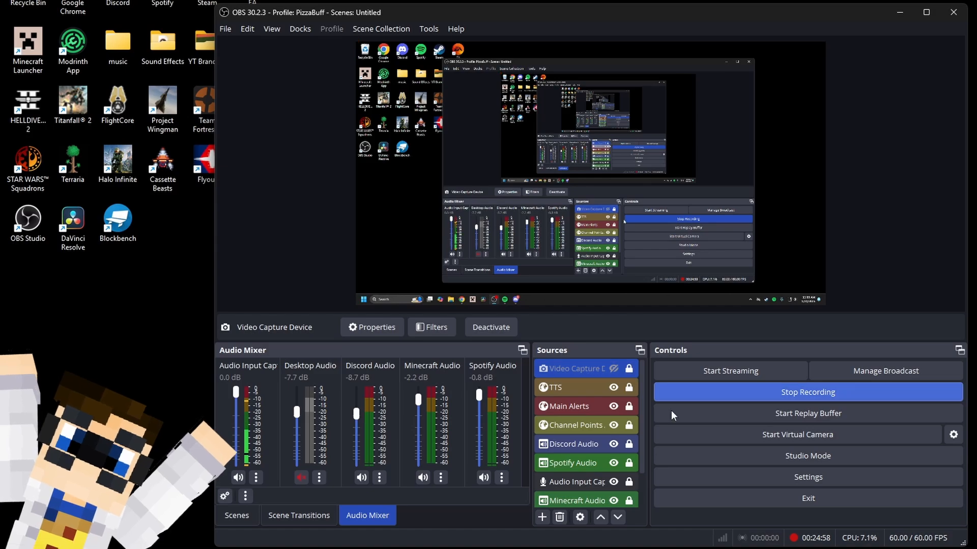
{"action": "left_click", "coordinate": [881, 295]}
{"action": "double_click", "coordinate": [612, 373]}
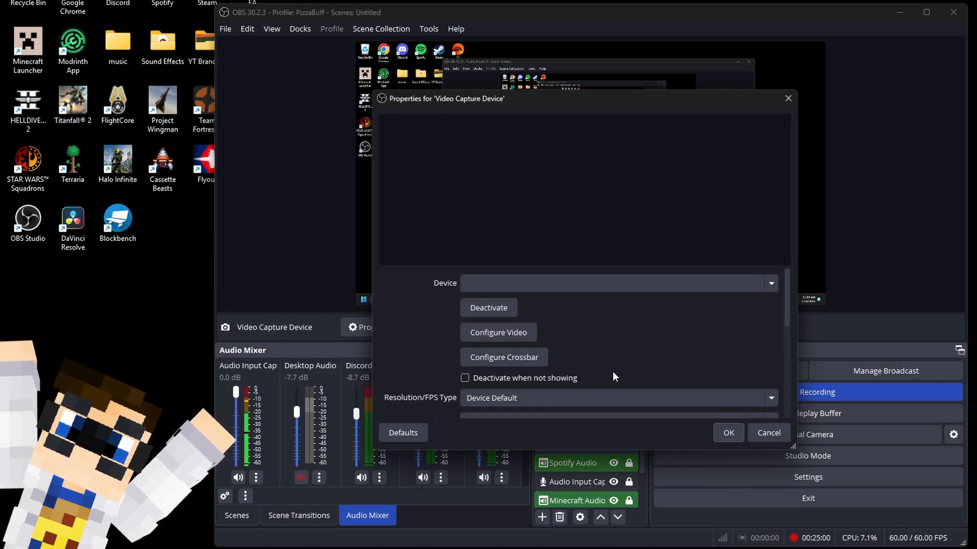
{"action": "left_click", "coordinate": [766, 433]}
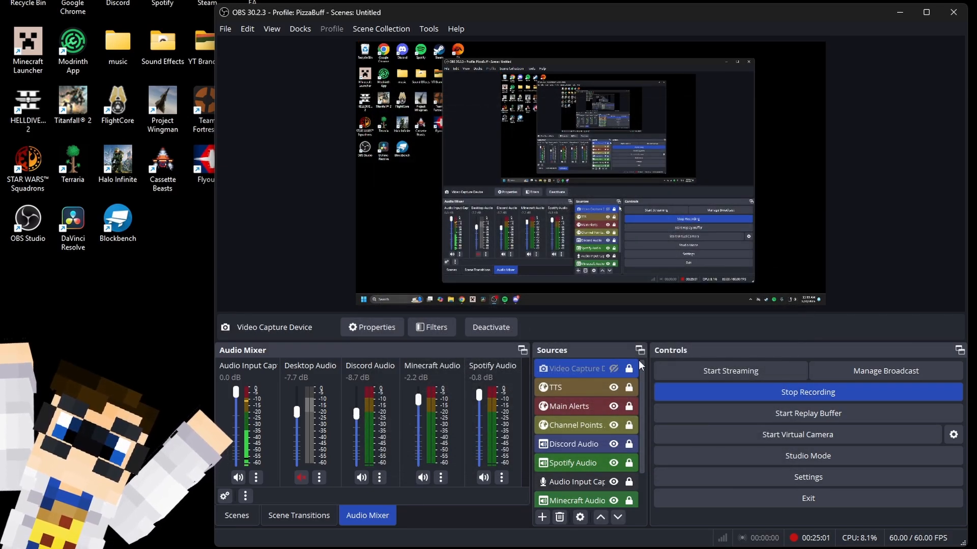
{"action": "left_click", "coordinate": [613, 368]}
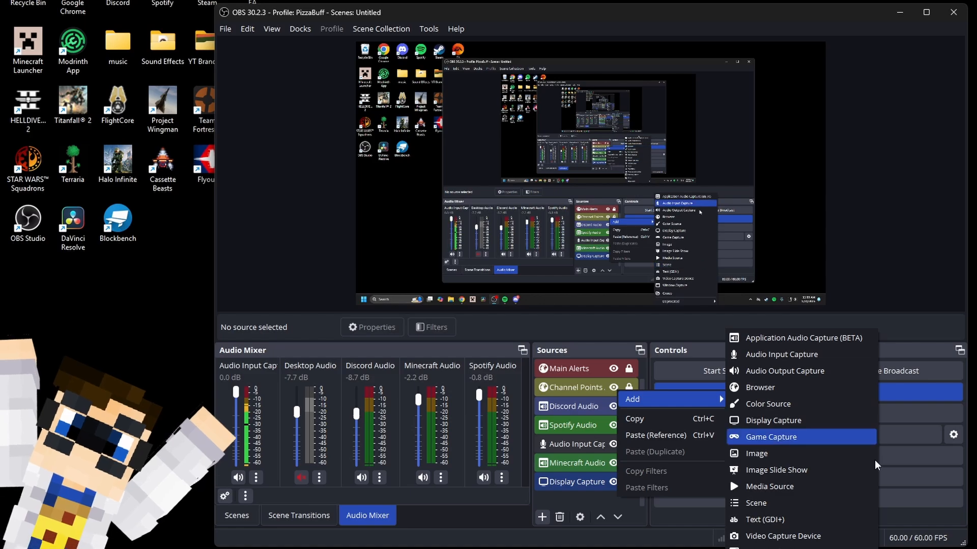
{"action": "left_click", "coordinate": [596, 503]}
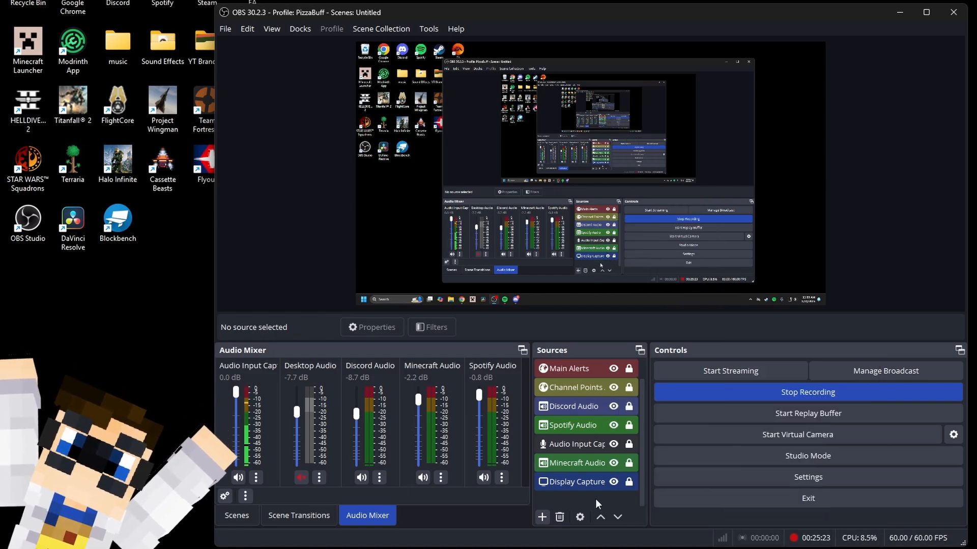
- Open the YouTube broadcast setup and replace the new broadcast's title with "stream test"
{"action": "left_click", "coordinate": [885, 368]}
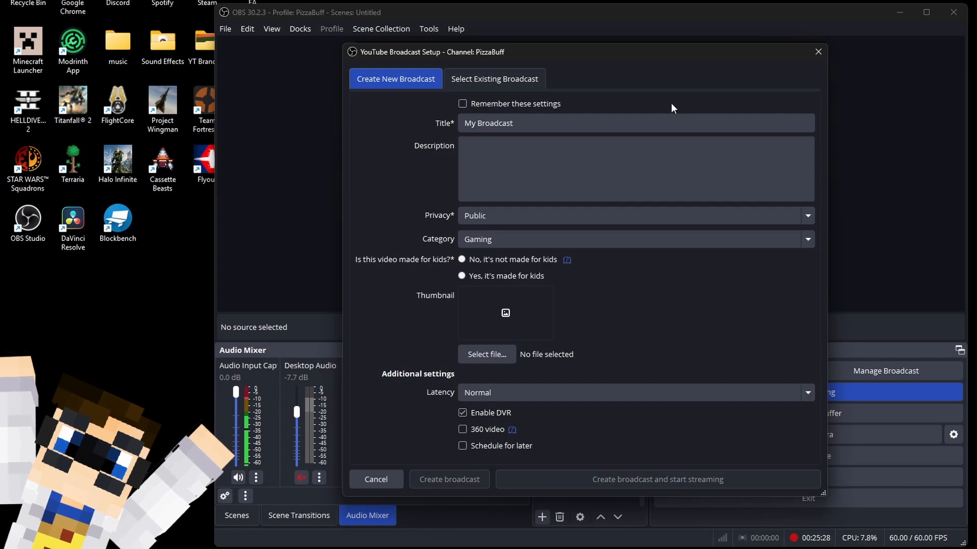
{"action": "left_click", "coordinate": [519, 123]}
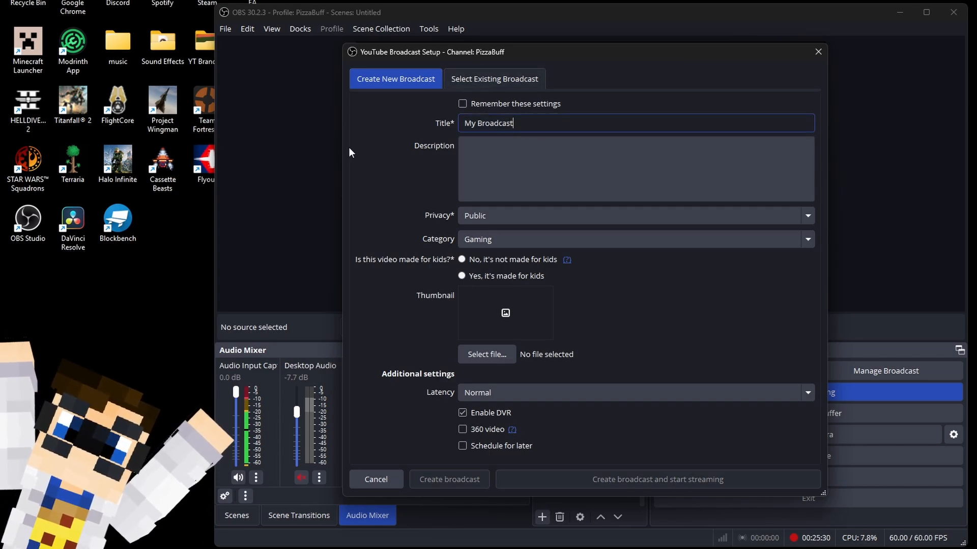
{"action": "key", "text": "BackSpace"}
{"action": "key", "text": "BackSpace"}
{"action": "key", "text": "BackSpace"}
{"action": "key", "text": "BackSpace"}
{"action": "key", "text": "BackSpace"}
{"action": "key", "text": "BackSpace"}
{"action": "key", "text": "BackSpace"}
{"action": "key", "text": "BackSpace"}
{"action": "key", "text": "BackSpace"}
{"action": "key", "text": "BackSpace"}
{"action": "key", "text": "BackSpace"}
{"action": "key", "text": "BackSpace"}
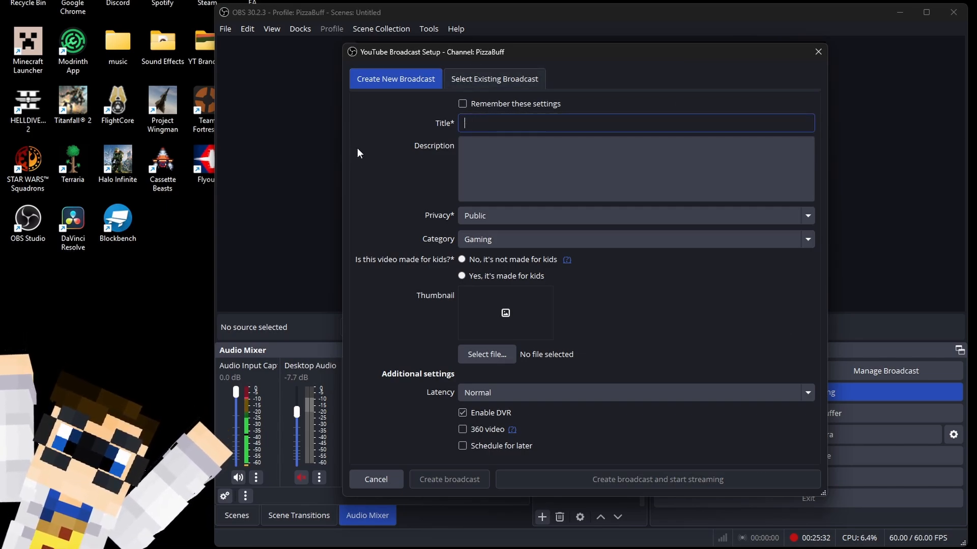
{"action": "type", "text": "stream test"}
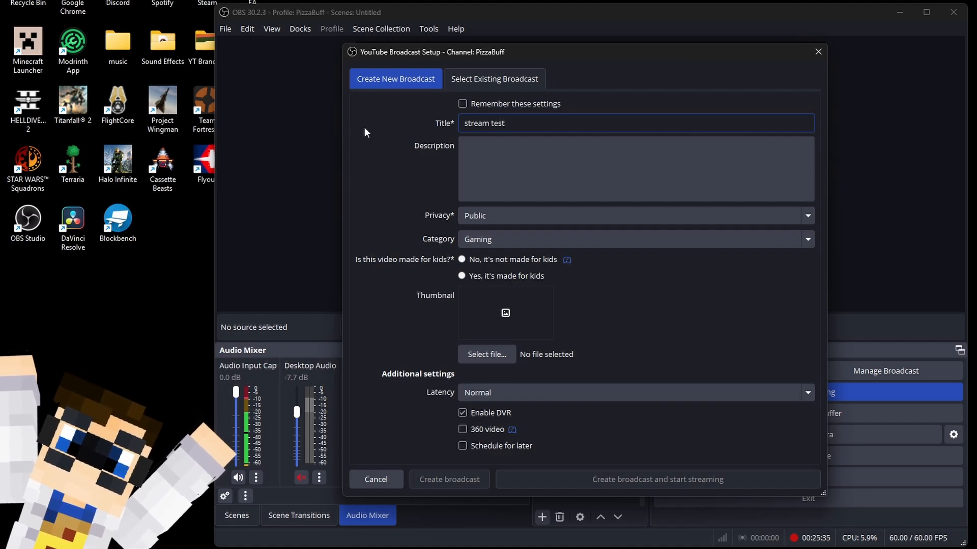
- Enter "hey paste this" as the broadcast description and mark the video as not made for kids
{"action": "left_click", "coordinate": [520, 161]}
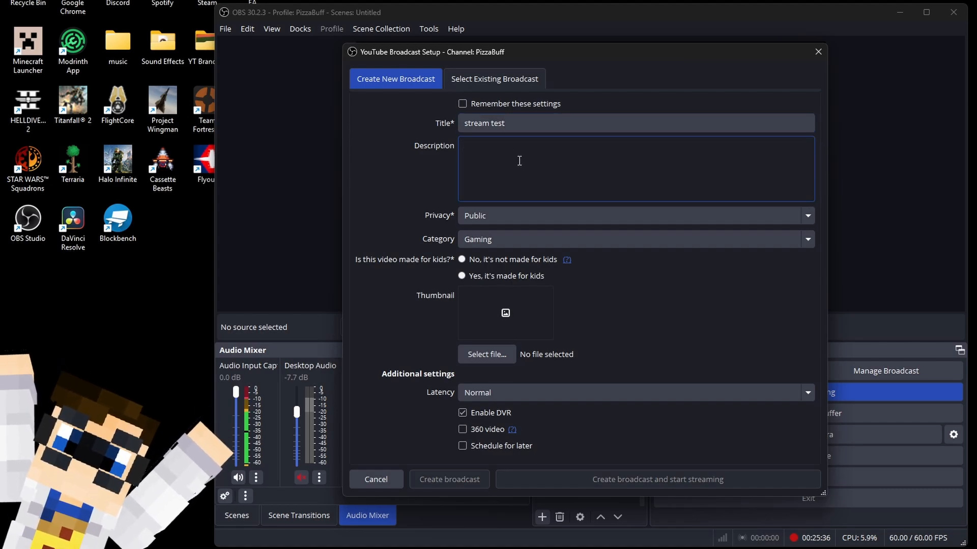
{"action": "type", "text": "hey"}
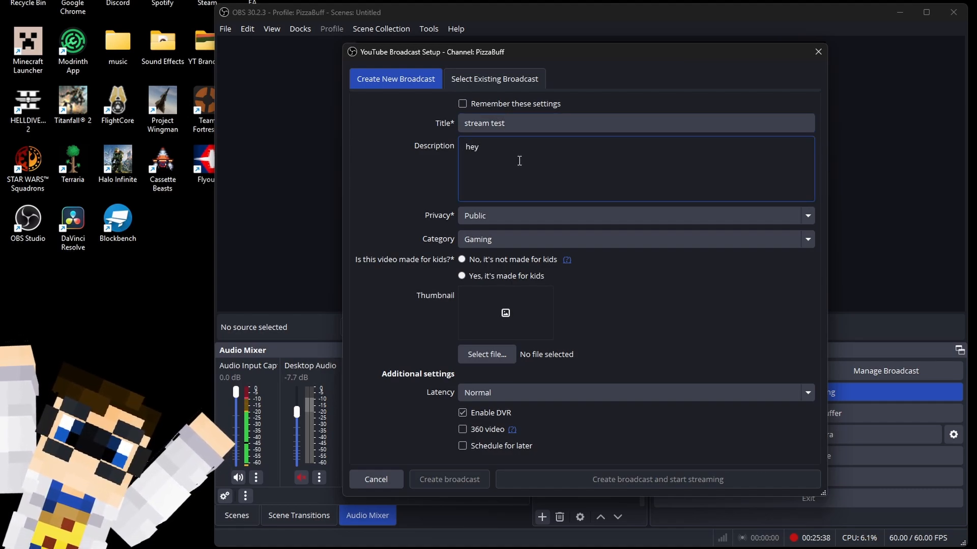
{"action": "type", "text": " paste this"}
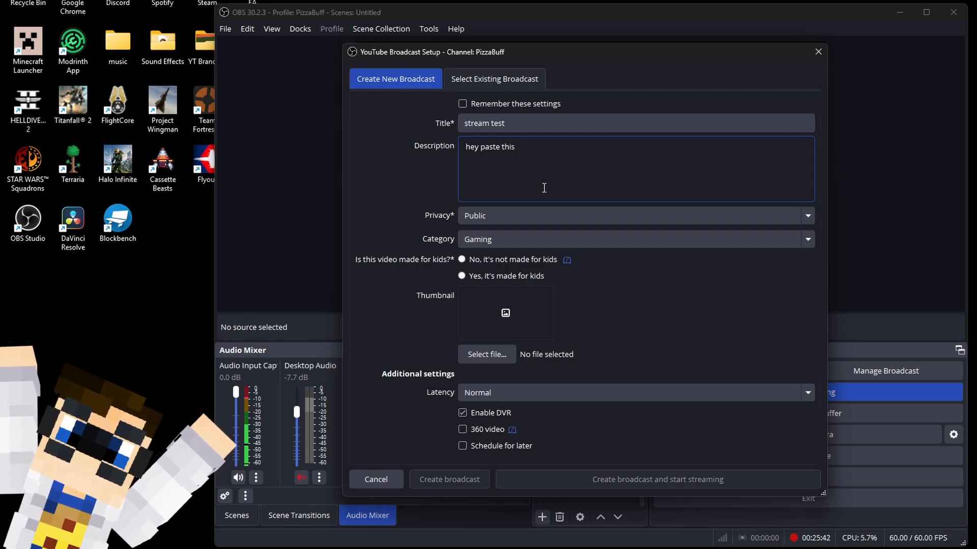
{"action": "left_click", "coordinate": [537, 260]}
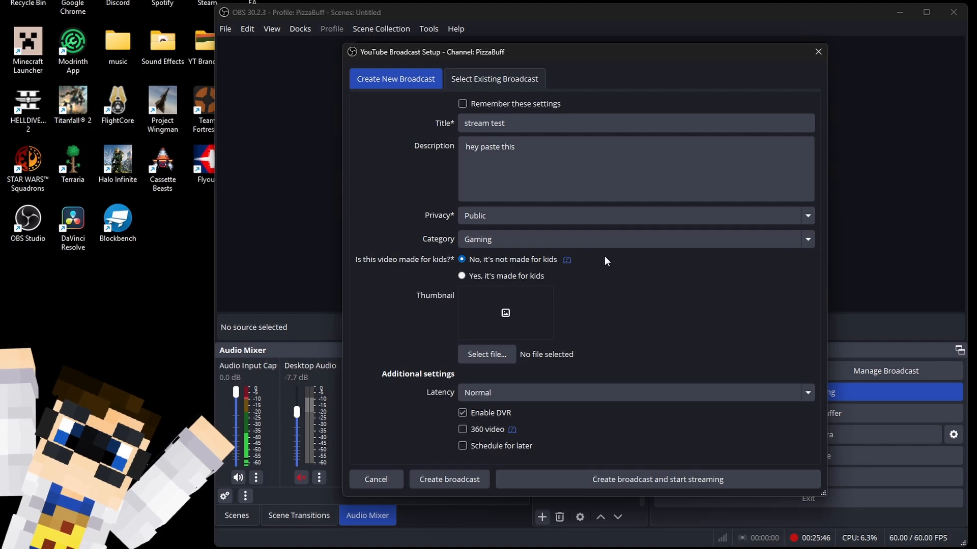
- Try scheduling the new broadcast for 1/21/25 at 11:00 AM and cancel the broadcast setup
{"action": "left_click", "coordinate": [504, 447]}
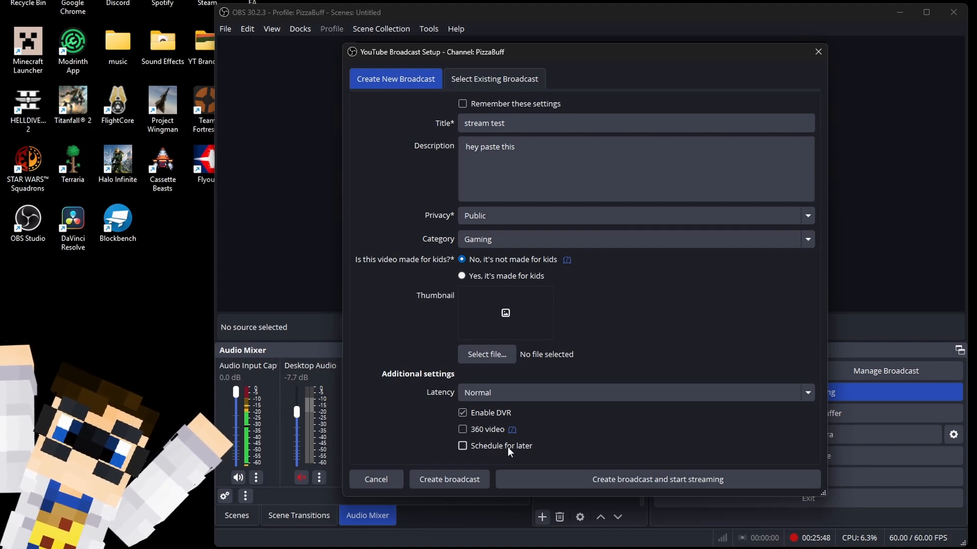
{"action": "left_click", "coordinate": [801, 447]}
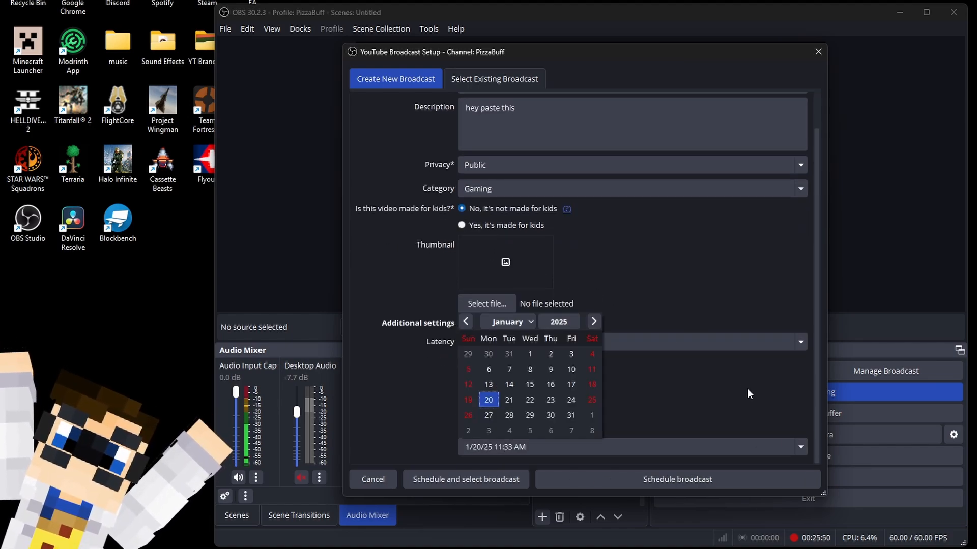
{"action": "scroll", "coordinate": [545, 404], "scroll_direction": "down", "scroll_amount": 1}
{"action": "scroll", "coordinate": [506, 374], "scroll_direction": "up", "scroll_amount": 2}
{"action": "scroll", "coordinate": [517, 397], "scroll_direction": "down", "scroll_amount": 1}
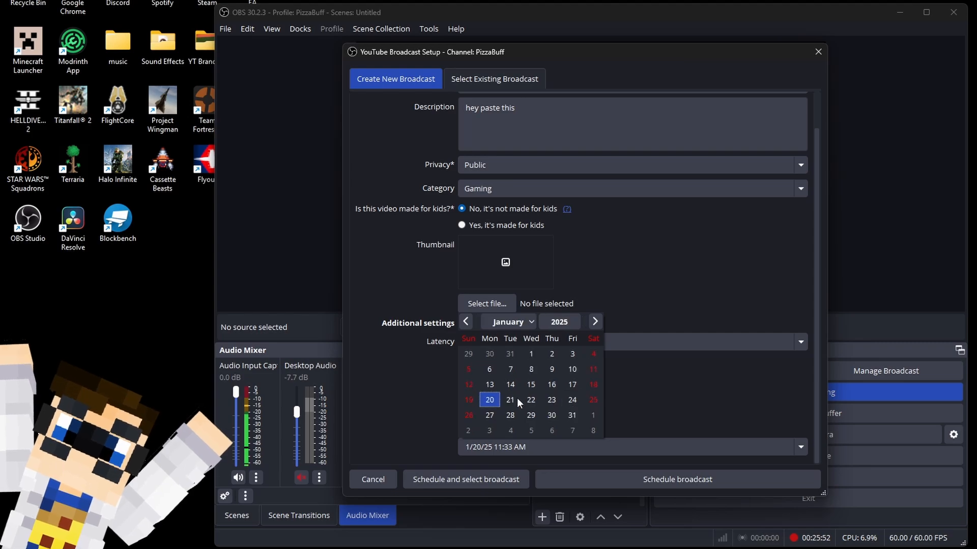
{"action": "left_click", "coordinate": [510, 400]}
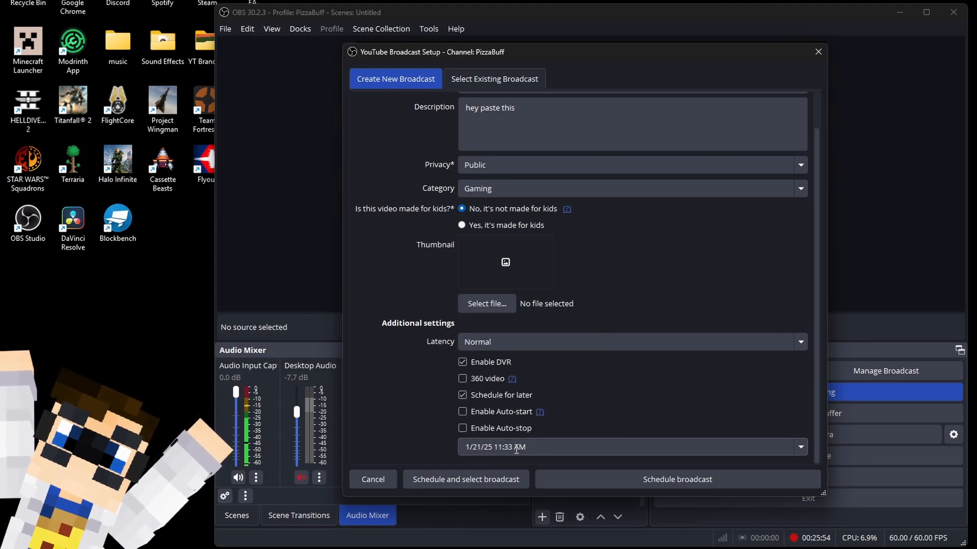
{"action": "key", "text": "Delete"}
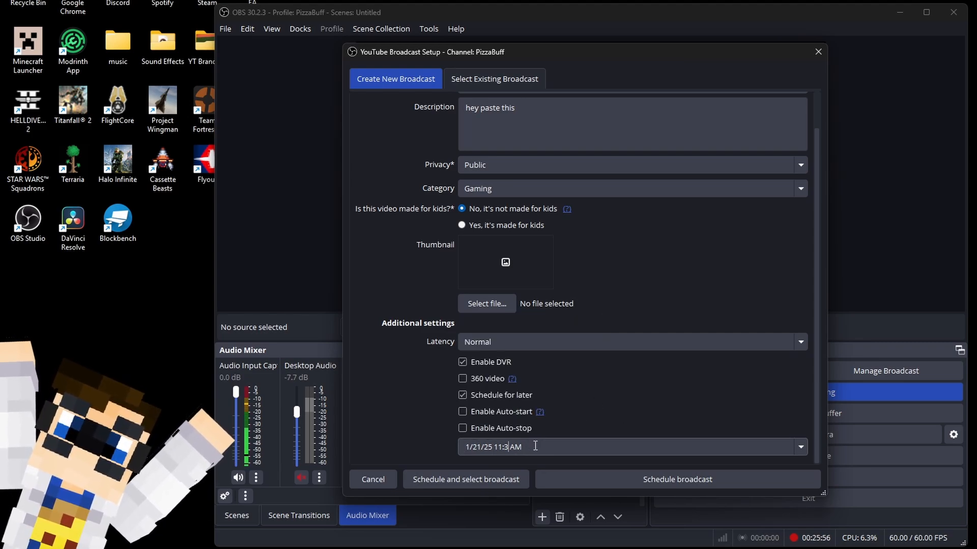
{"action": "key", "text": "BackSpace"}
{"action": "type", "text": "00"}
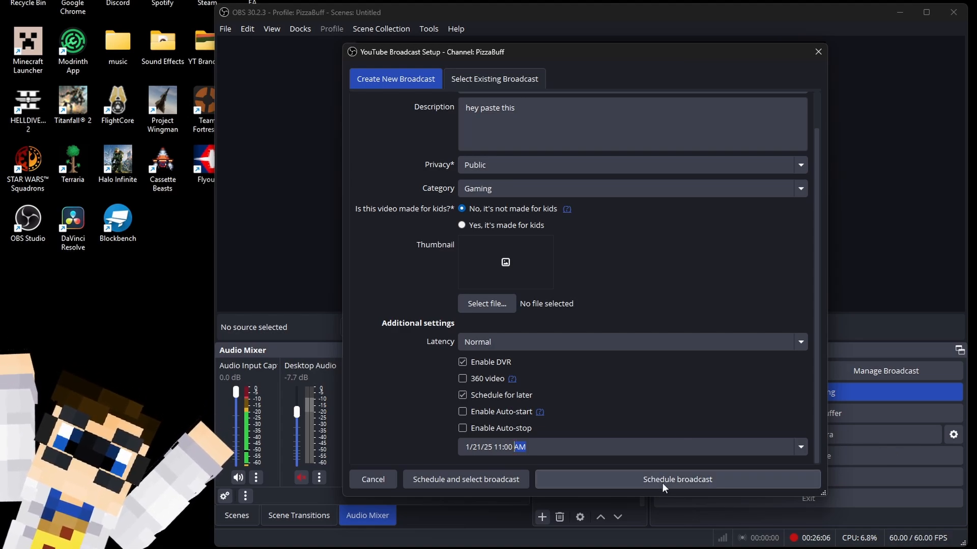
{"action": "left_click", "coordinate": [373, 479]}
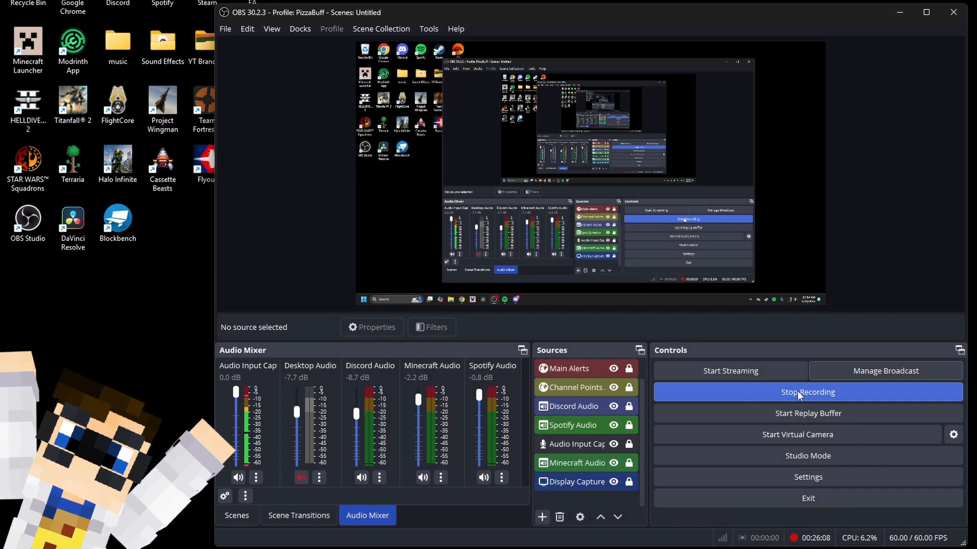
- Reopen the YouTube broadcast setup, check the existing broadcasts, and return to the new broadcast form
{"action": "left_click", "coordinate": [865, 375]}
{"action": "left_click", "coordinate": [487, 83]}
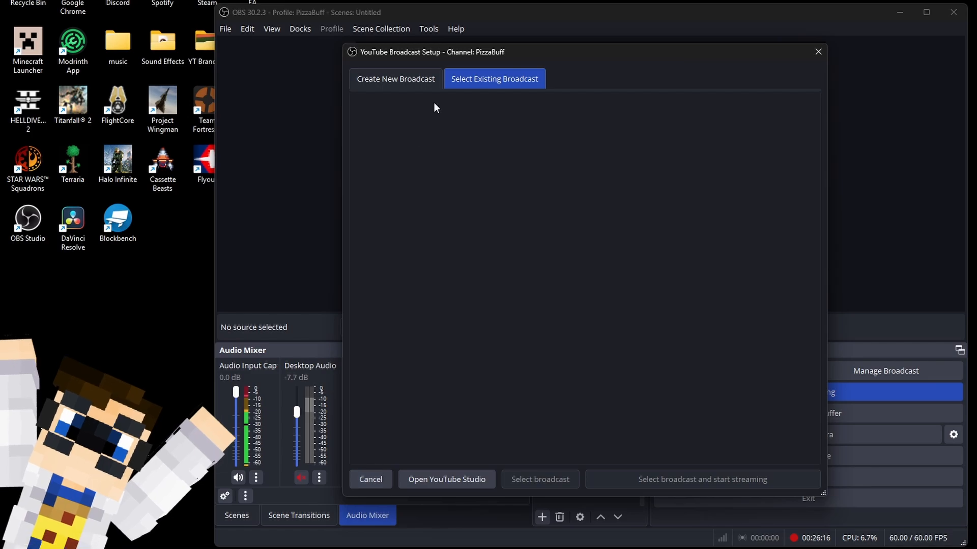
{"action": "left_click", "coordinate": [431, 80]}
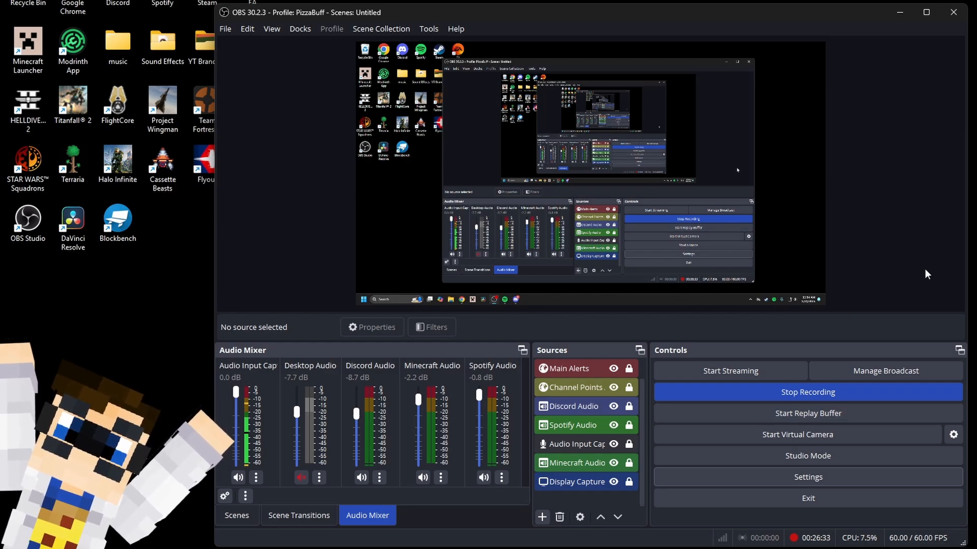
- Show the Multiple output dock and open the streaming settings of its New Target entry
{"action": "left_click", "coordinate": [413, 29]}
{"action": "left_click", "coordinate": [417, 18]}
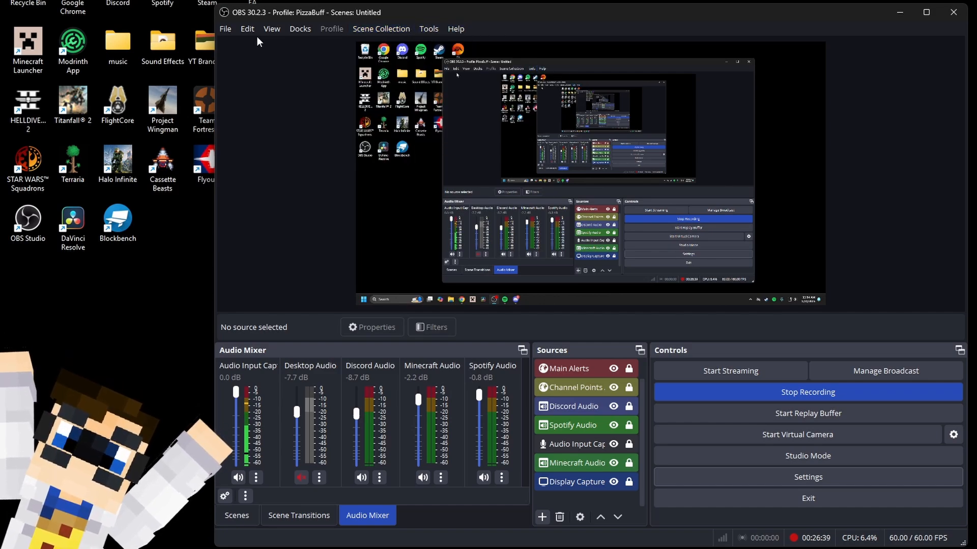
{"action": "left_click", "coordinate": [296, 28]}
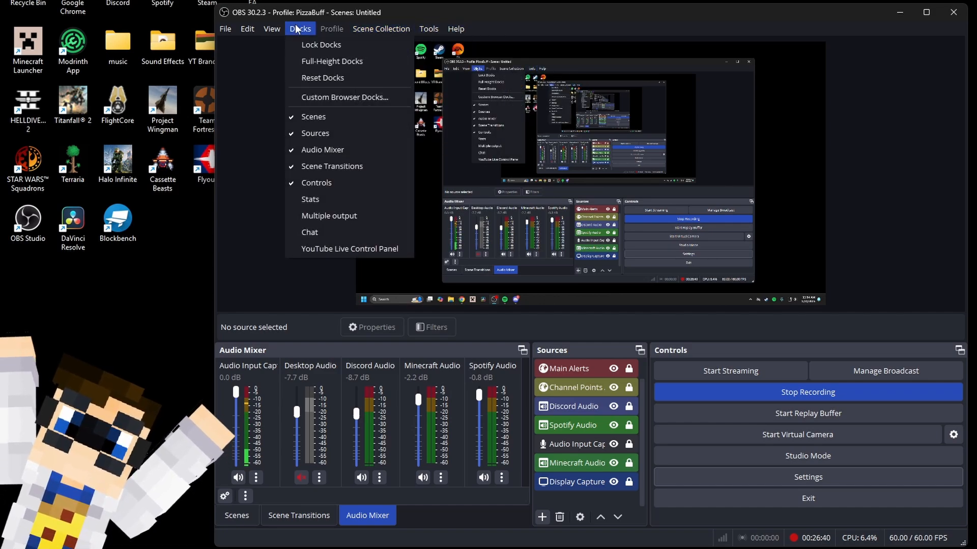
{"action": "left_click", "coordinate": [336, 215]}
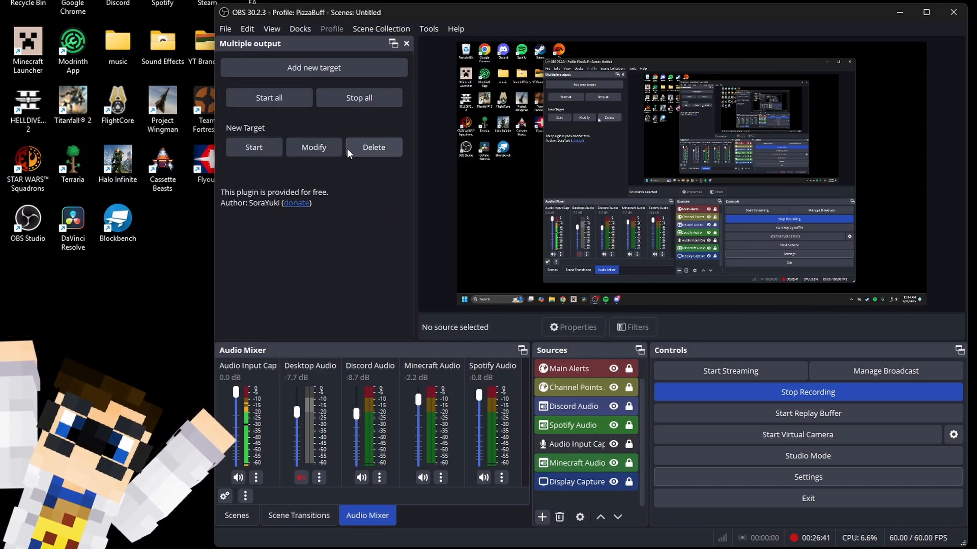
{"action": "left_click", "coordinate": [307, 142]}
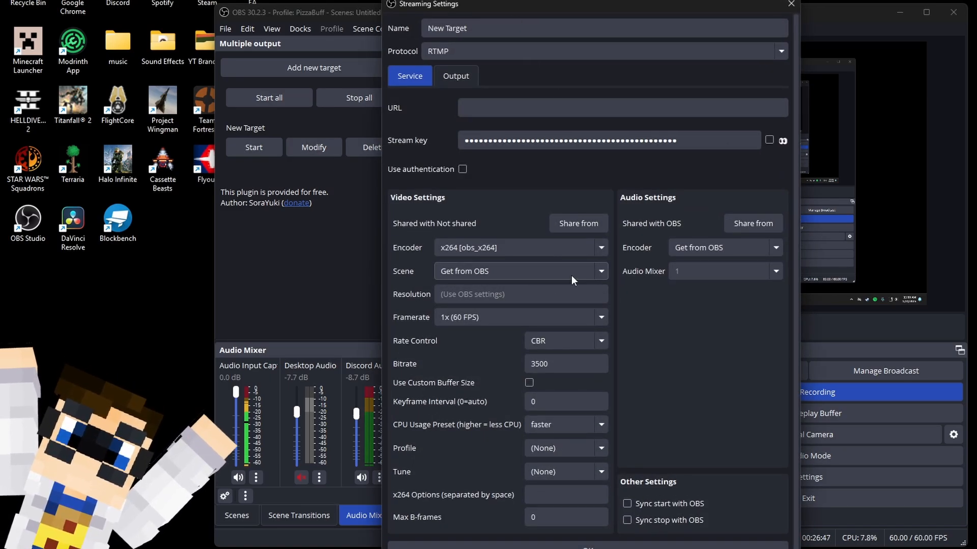
- Review the encoder and framerate choices in the target's video settings
{"action": "left_click", "coordinate": [548, 242]}
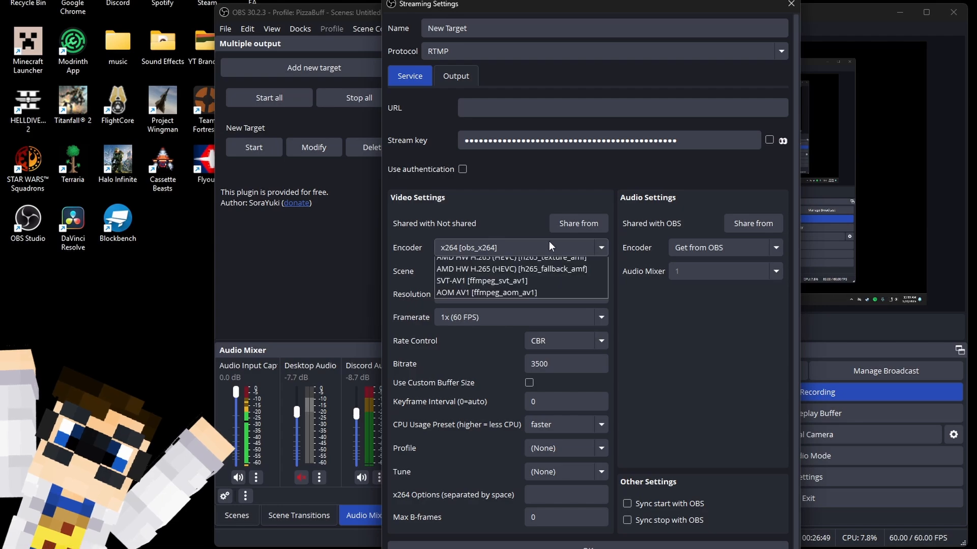
{"action": "left_click", "coordinate": [548, 240]}
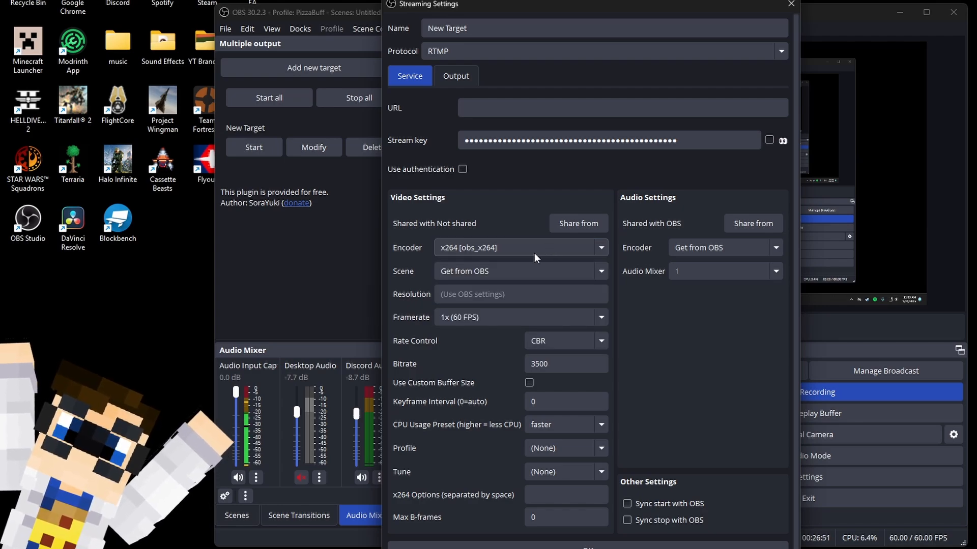
{"action": "left_click", "coordinate": [510, 249]}
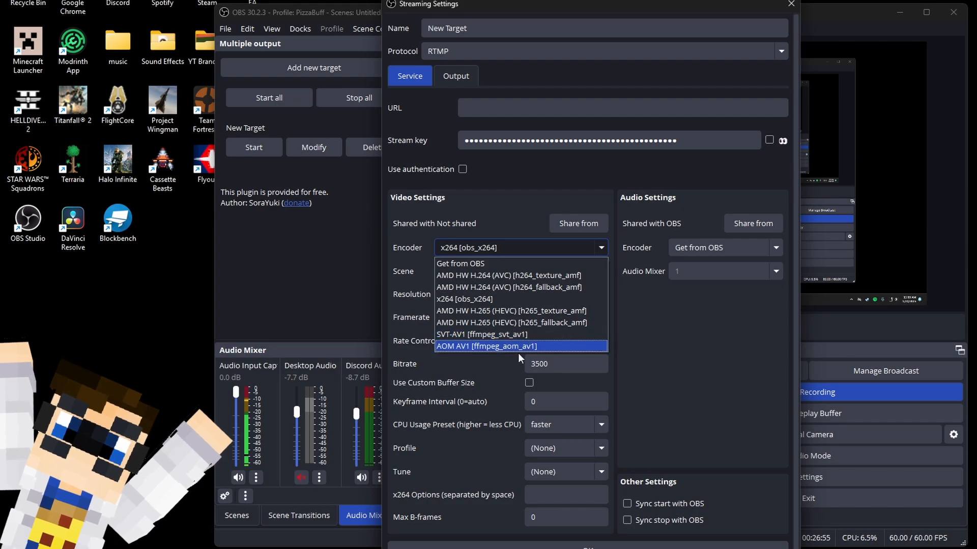
{"action": "left_click", "coordinate": [505, 251]}
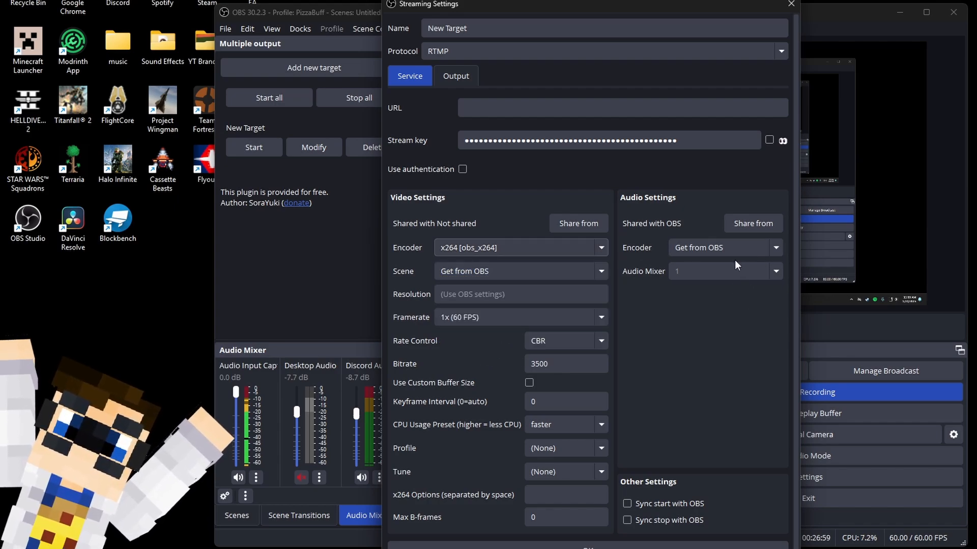
{"action": "scroll", "coordinate": [580, 290], "scroll_direction": "down", "scroll_amount": 1}
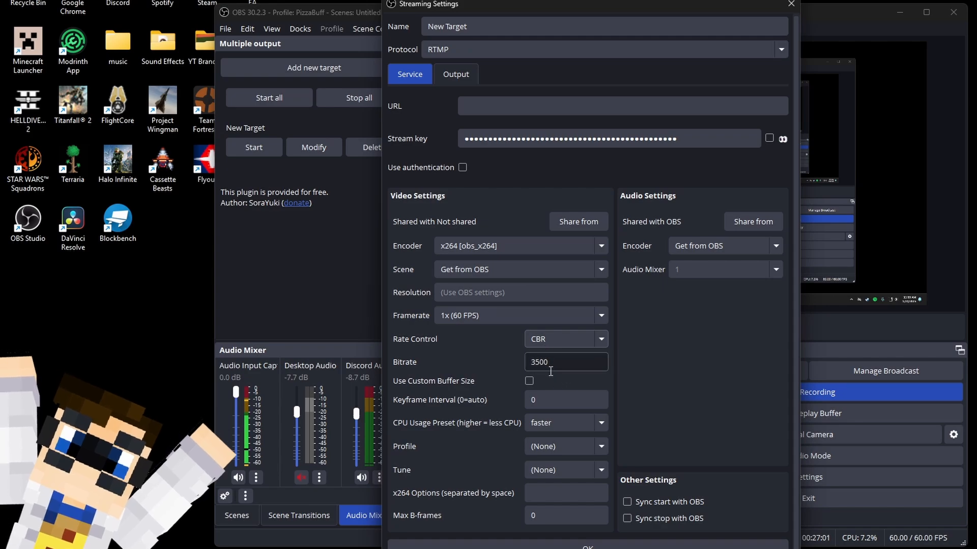
{"action": "left_click", "coordinate": [491, 319]}
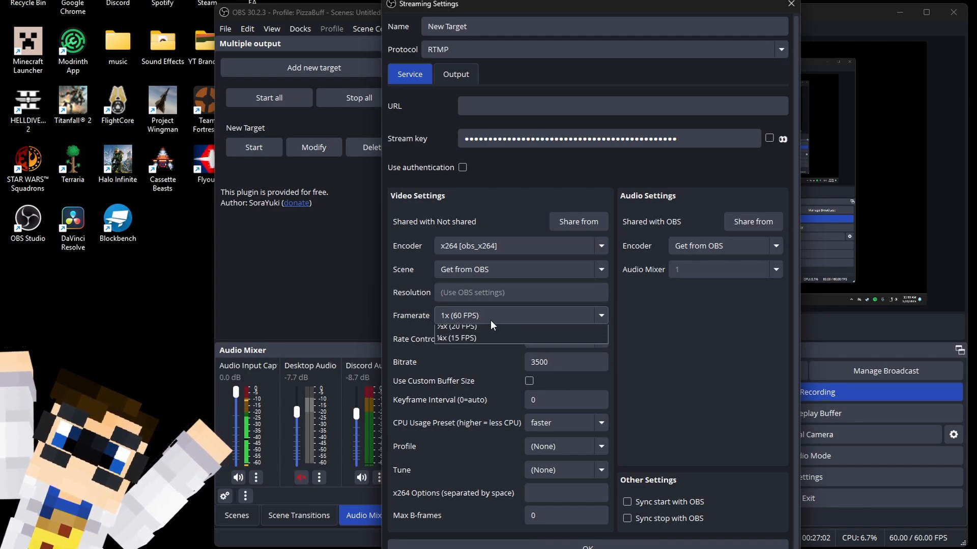
{"action": "left_click", "coordinate": [463, 311]}
- Try target bitrates of 5000 and 4500, restore the bitrate to 3500, and accept the streaming settings
{"action": "left_click", "coordinate": [540, 362]}
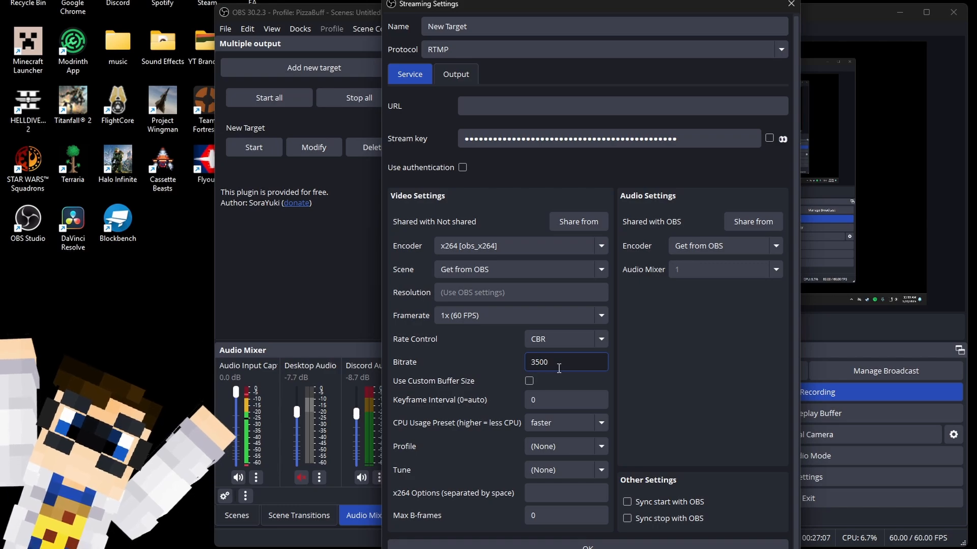
{"action": "key", "text": "BackSpace"}
{"action": "key", "text": "BackSpace"}
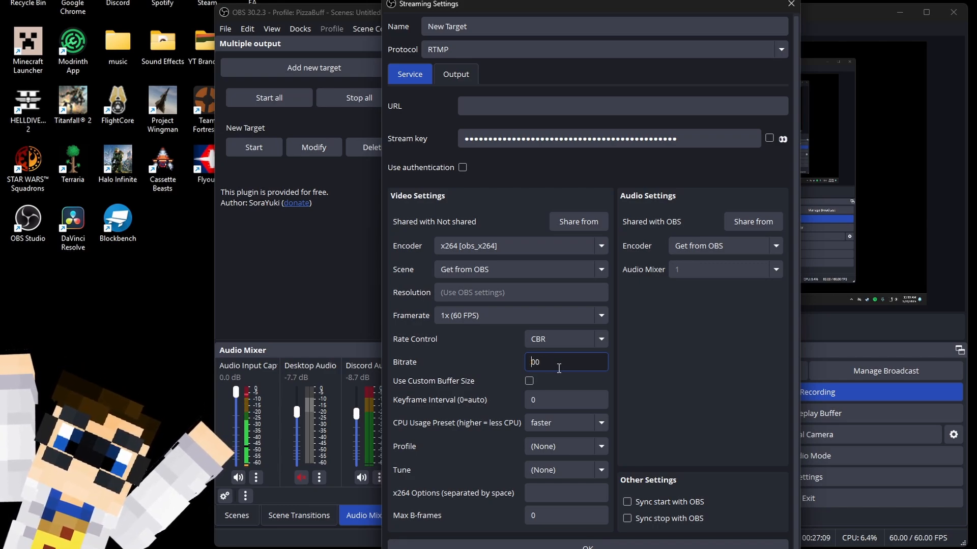
{"action": "type", "text": "50"}
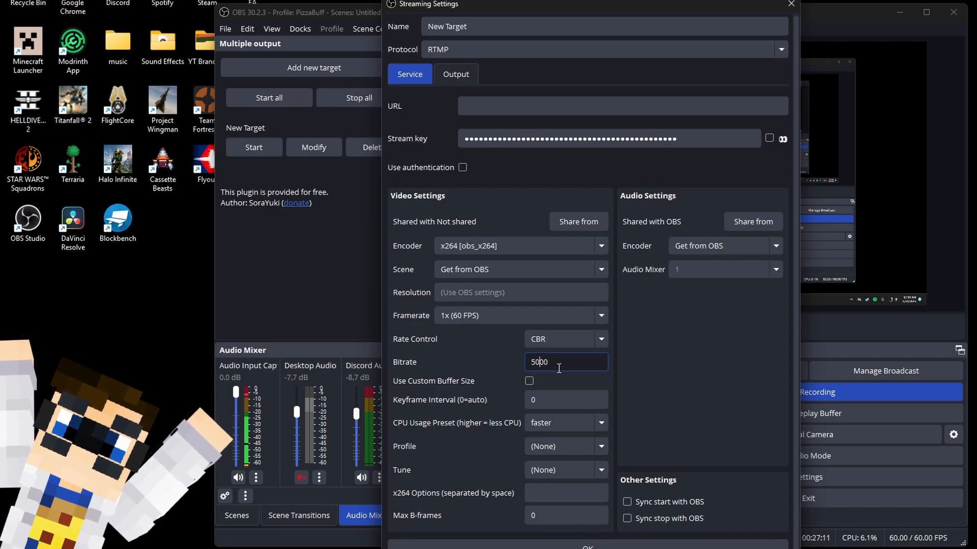
{"action": "key", "text": "BackSpace"}
{"action": "key", "text": "BackSpace"}
{"action": "type", "text": "35"}
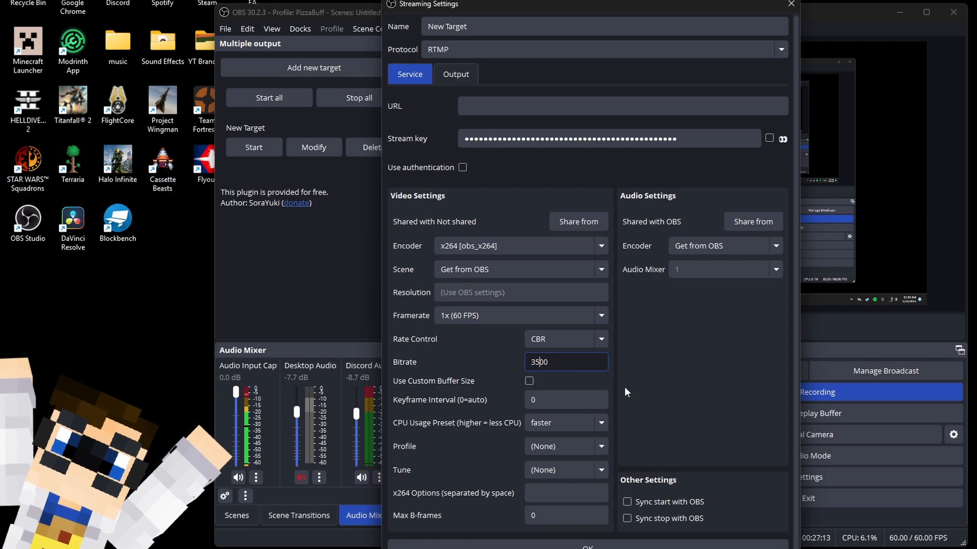
{"action": "key", "text": "BackSpace"}
{"action": "key", "text": "BackSpace"}
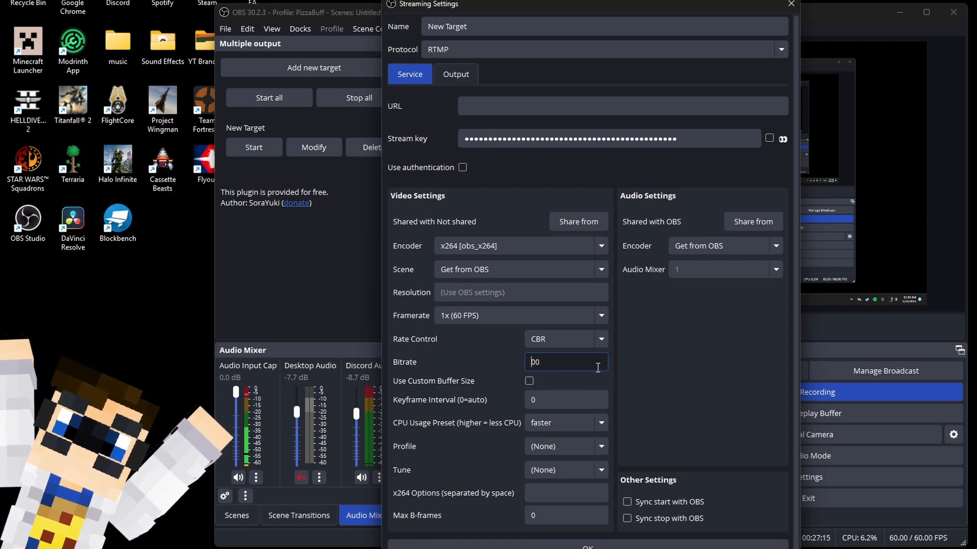
{"action": "type", "text": "50"}
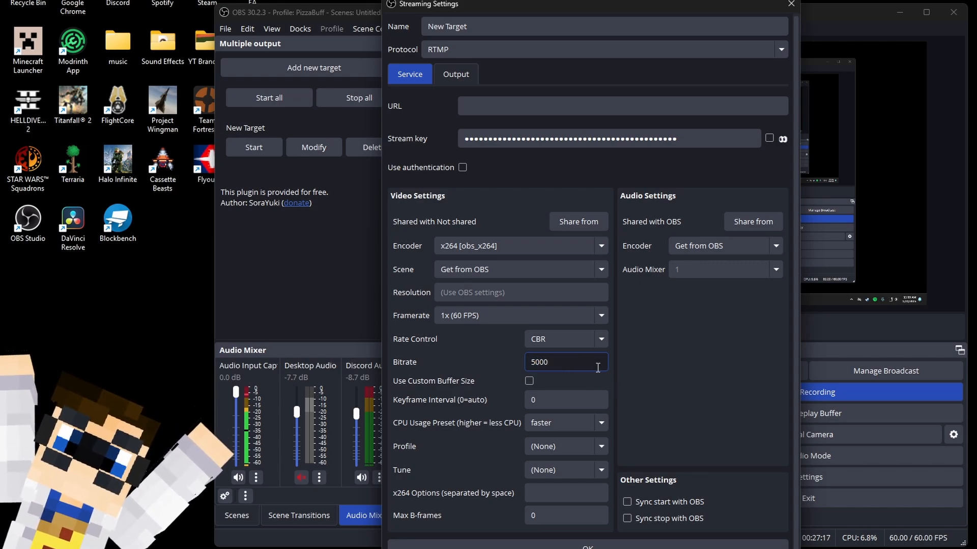
{"action": "key", "text": "BackSpace"}
{"action": "key", "text": "BackSpace"}
{"action": "type", "text": "45"}
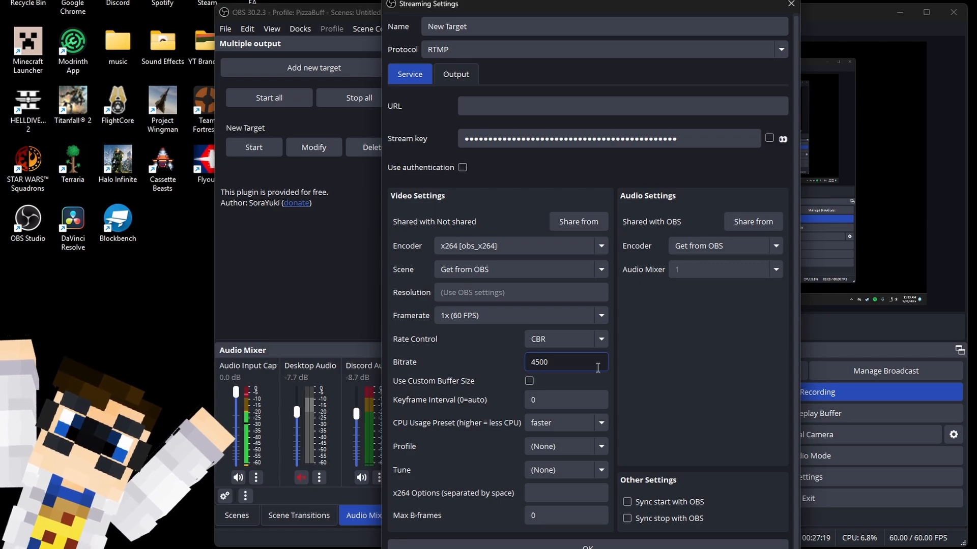
{"action": "key", "text": "BackSpace"}
{"action": "key", "text": "BackSpace"}
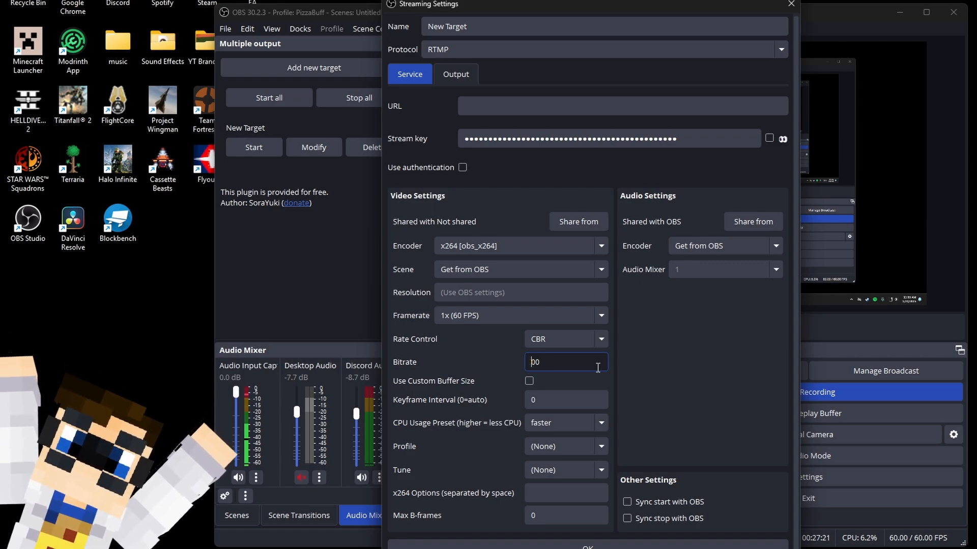
{"action": "type", "text": "35"}
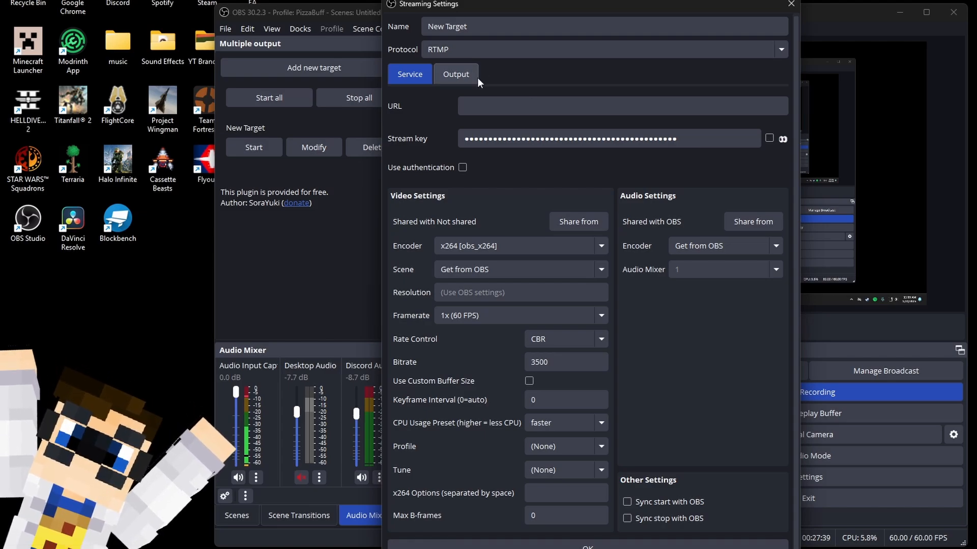
{"action": "left_click", "coordinate": [661, 547]}
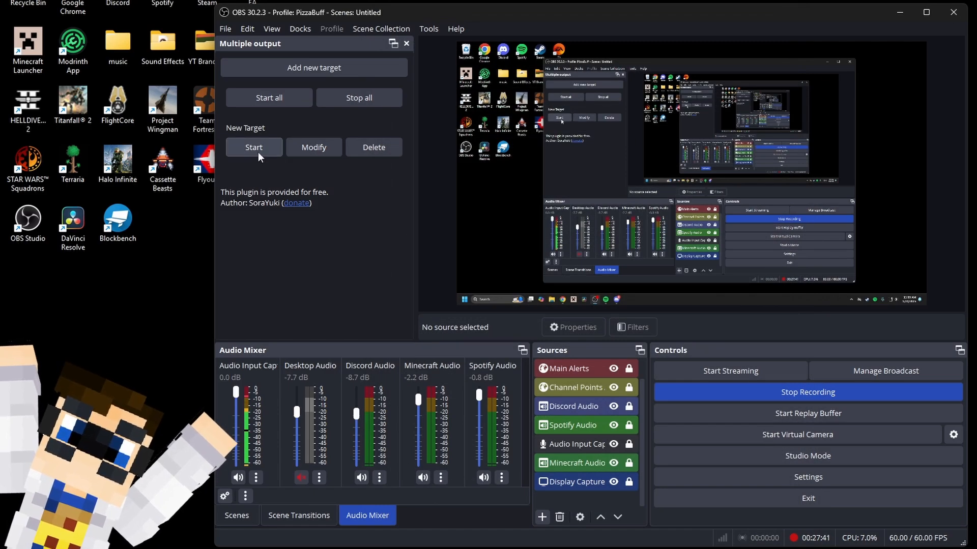
- Rename the multiple output target as Twitch and close the Multiple output dock
{"action": "left_click", "coordinate": [307, 152]}
{"action": "type", "text": "T"}
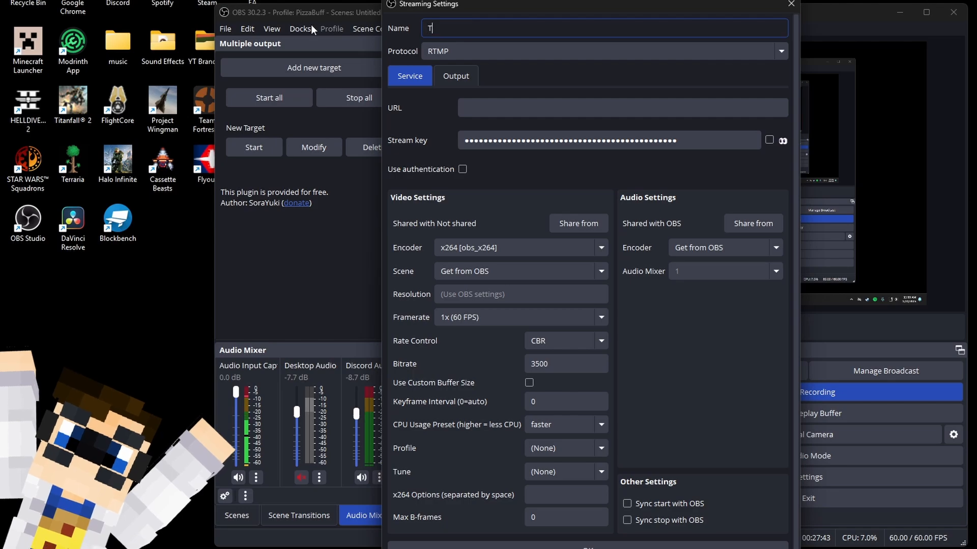
{"action": "type", "text": "witch"}
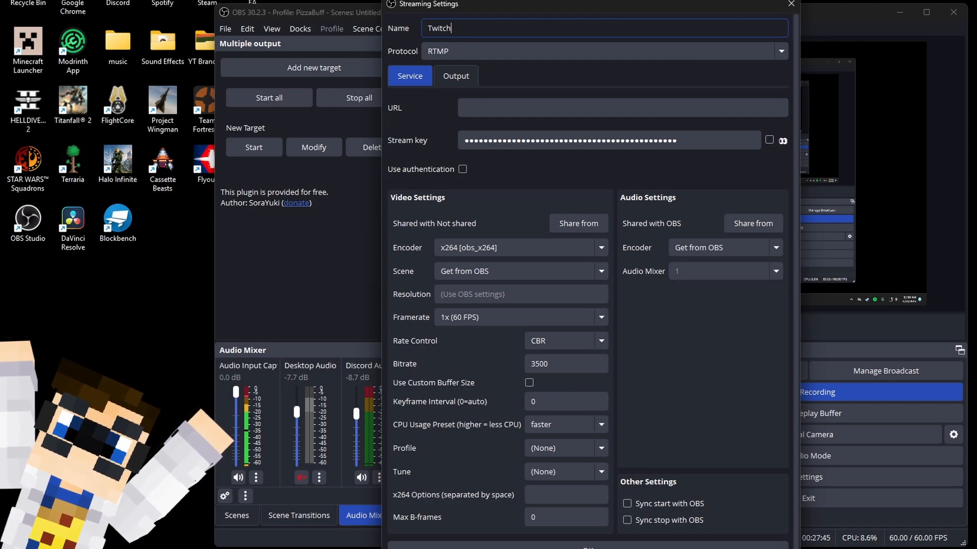
{"action": "key", "text": "Return"}
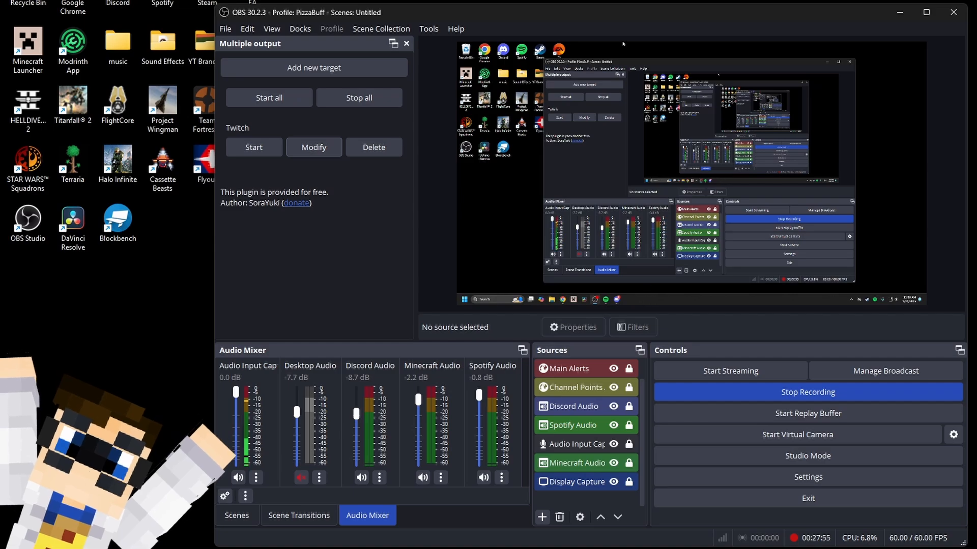
{"action": "left_click", "coordinate": [406, 43]}
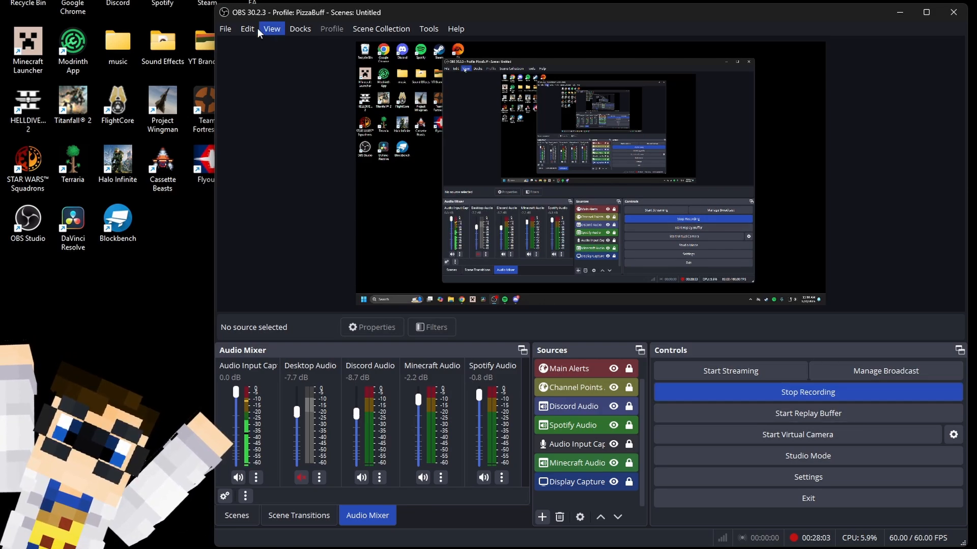
- Open the Stats dock and examine the streaming and recording statistics
{"action": "left_click", "coordinate": [292, 29]}
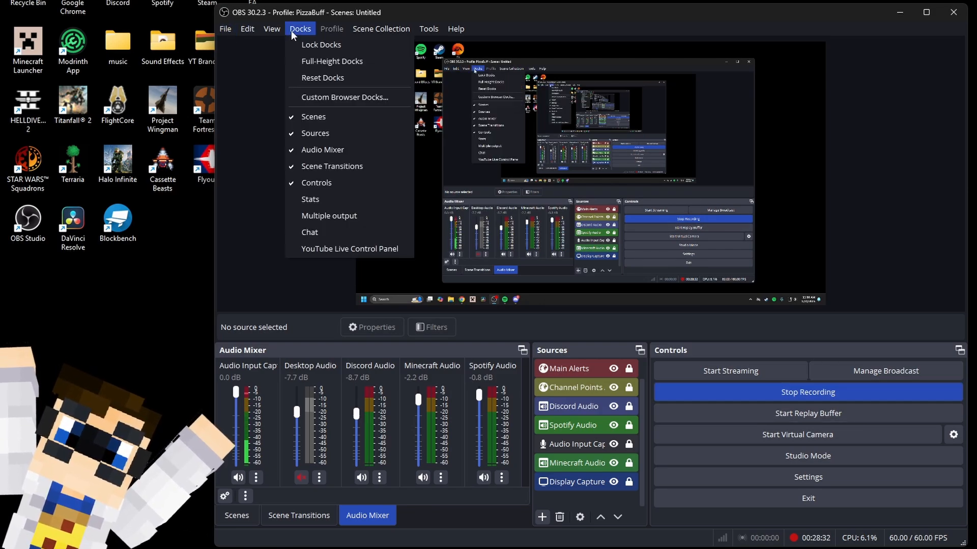
{"action": "left_click", "coordinate": [313, 199]}
{"action": "left_click_drag", "start_coordinate": [774, 341], "coordinate": [844, 111]}
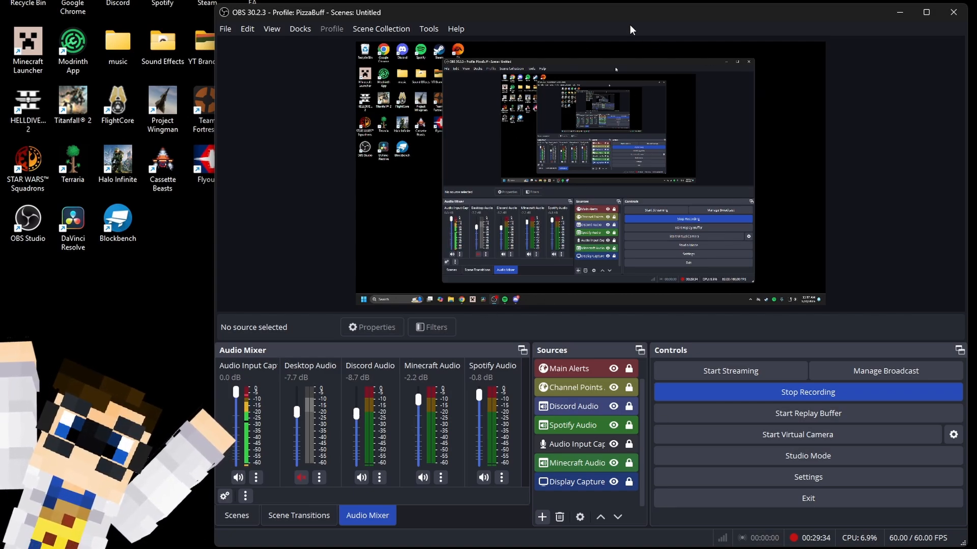
- Reposition and enlarge the main window, and widen the Audio Mixer dock against the Sources dock
{"action": "left_click_drag", "start_coordinate": [623, 19], "coordinate": [623, 1]}
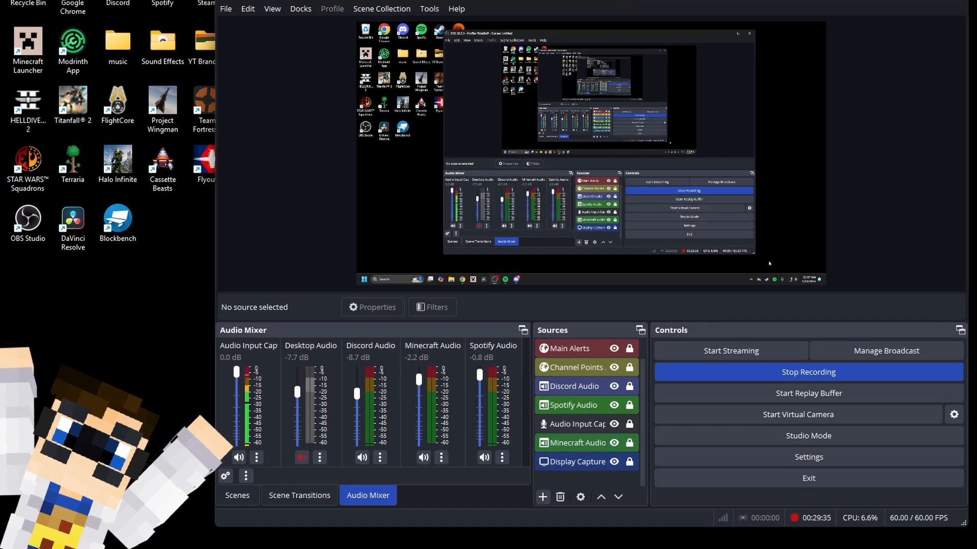
{"action": "left_click_drag", "start_coordinate": [966, 526], "coordinate": [976, 548]}
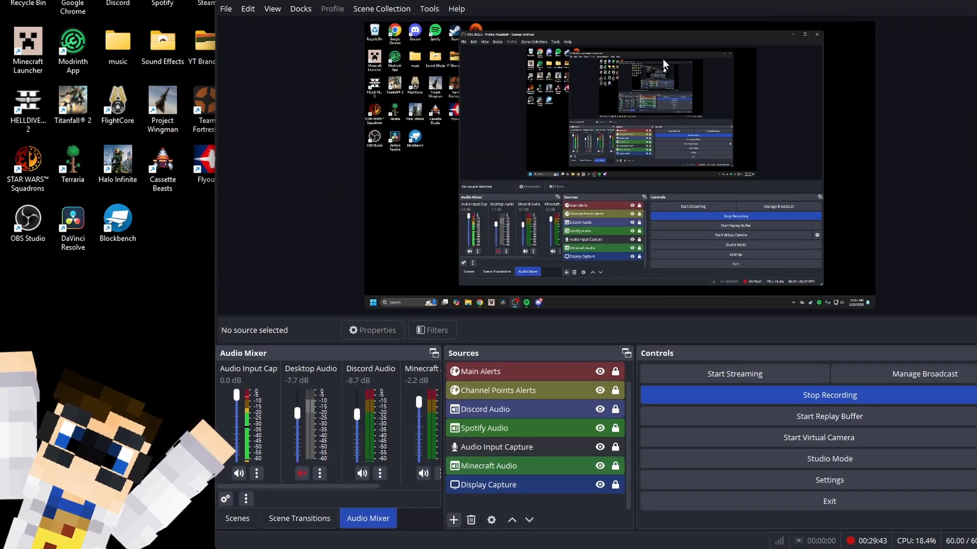
{"action": "left_click_drag", "start_coordinate": [618, 0], "coordinate": [619, 0]}
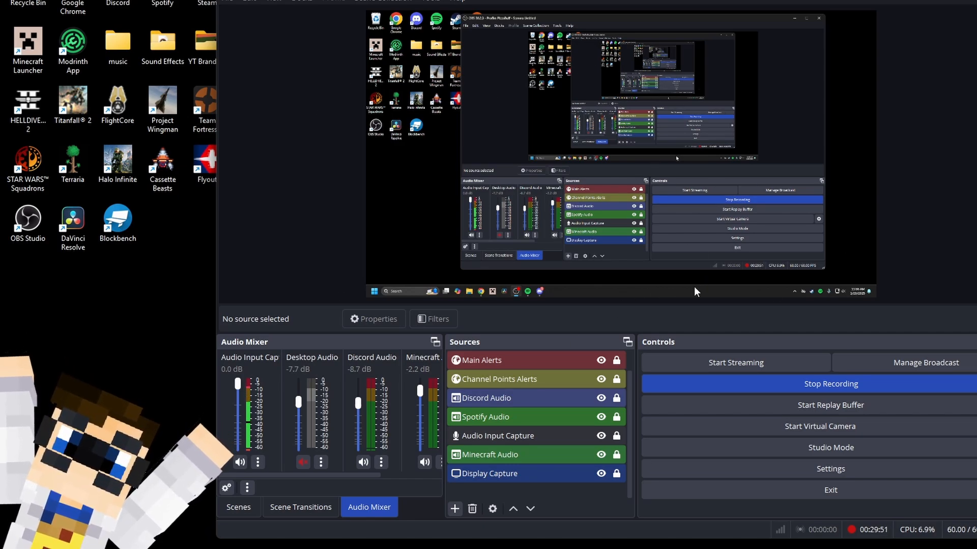
{"action": "left_click_drag", "start_coordinate": [447, 426], "coordinate": [493, 426]}
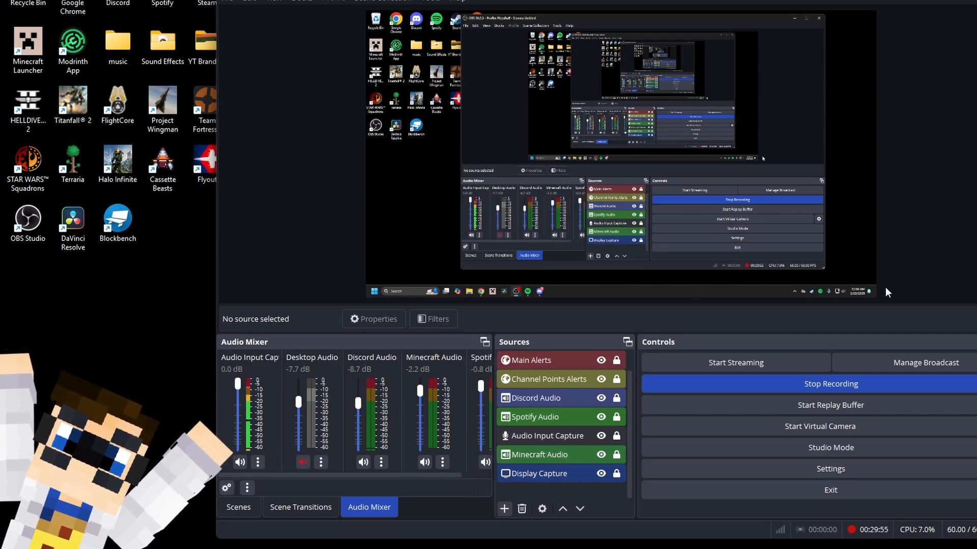